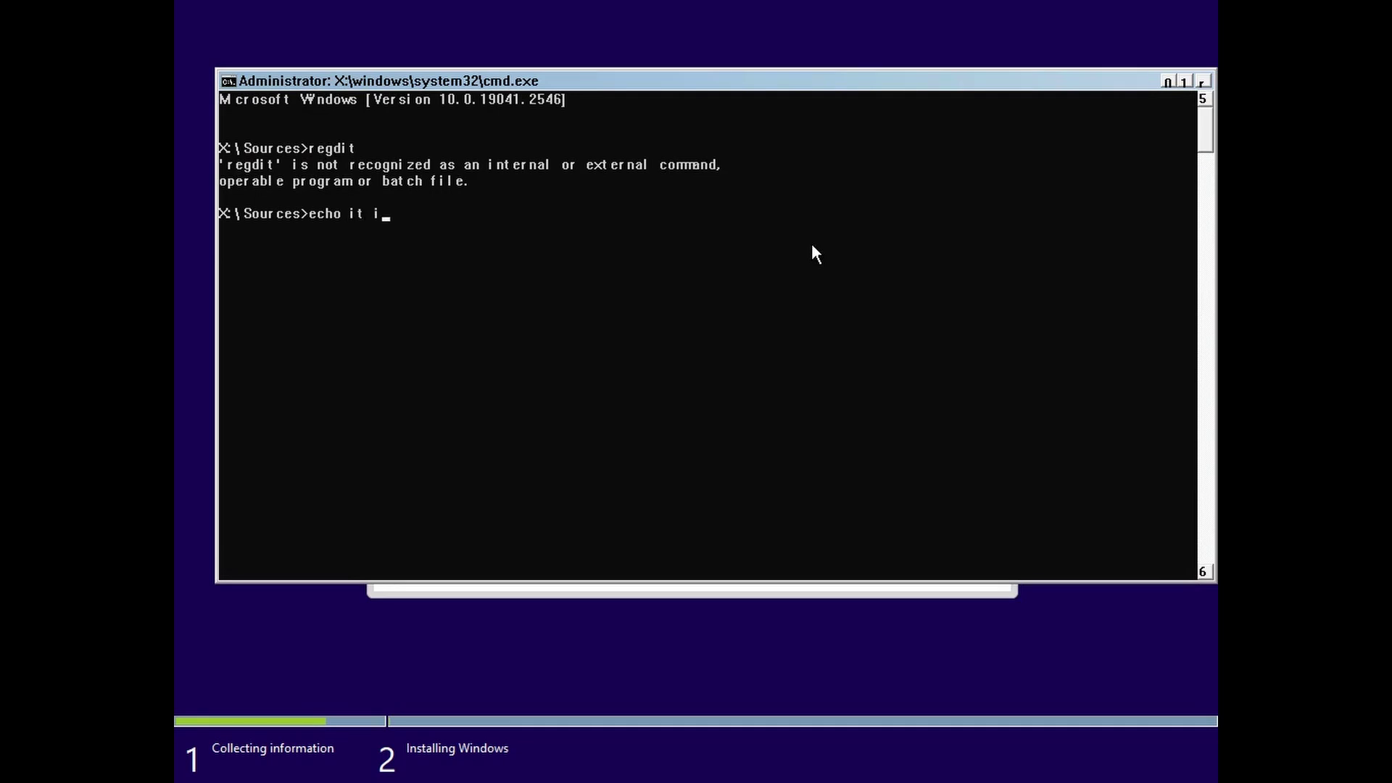
# - Continue the Windows installation on the Drive 0 unallocated space
pyautogui.press('Return')
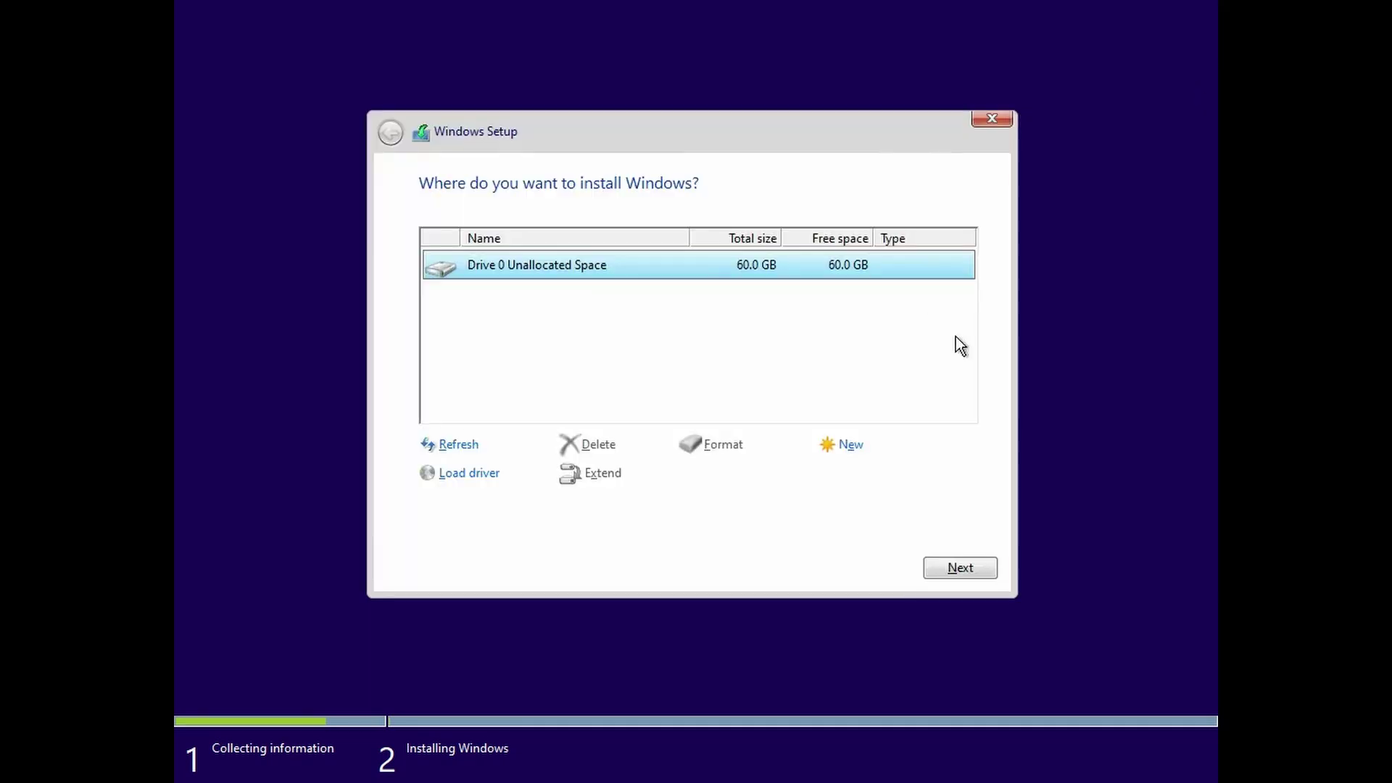
pyautogui.press('Return')
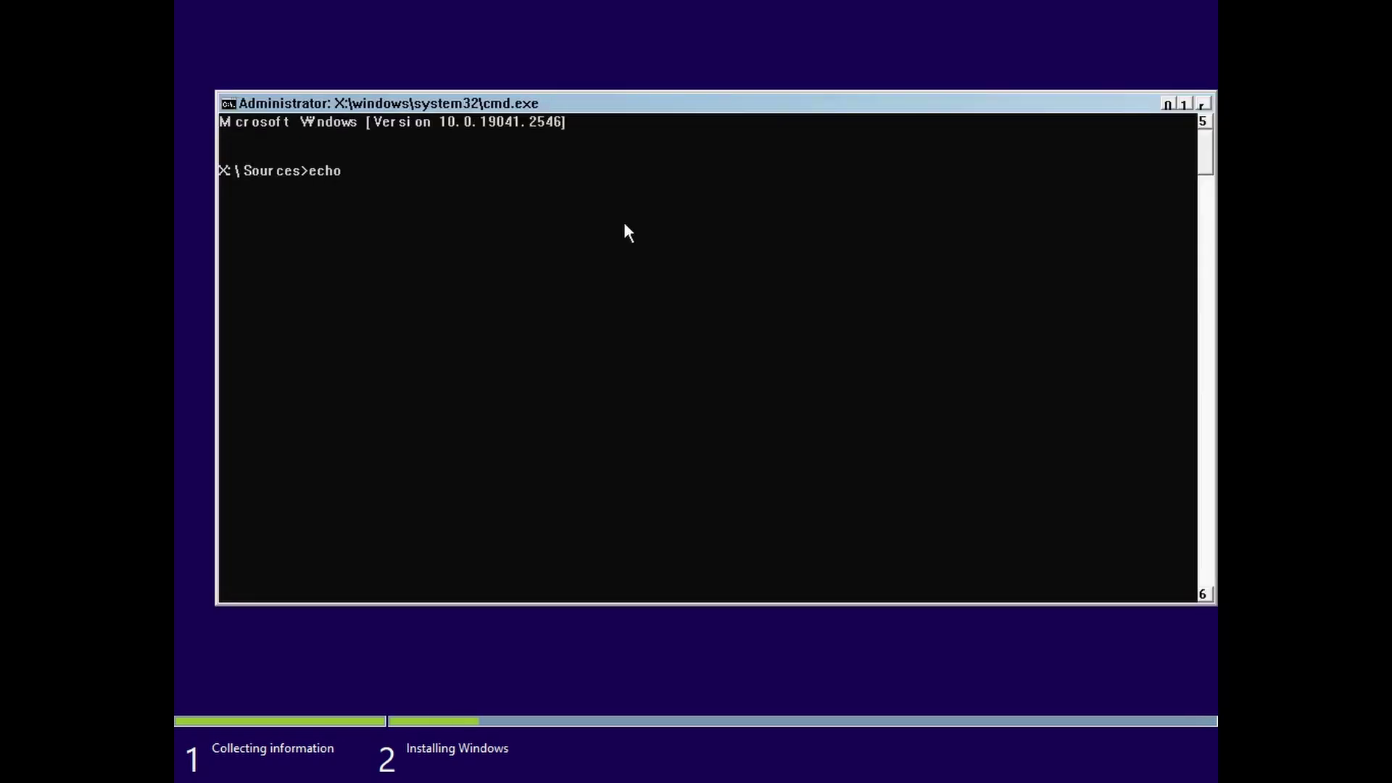
pyautogui.write('give it the setup')
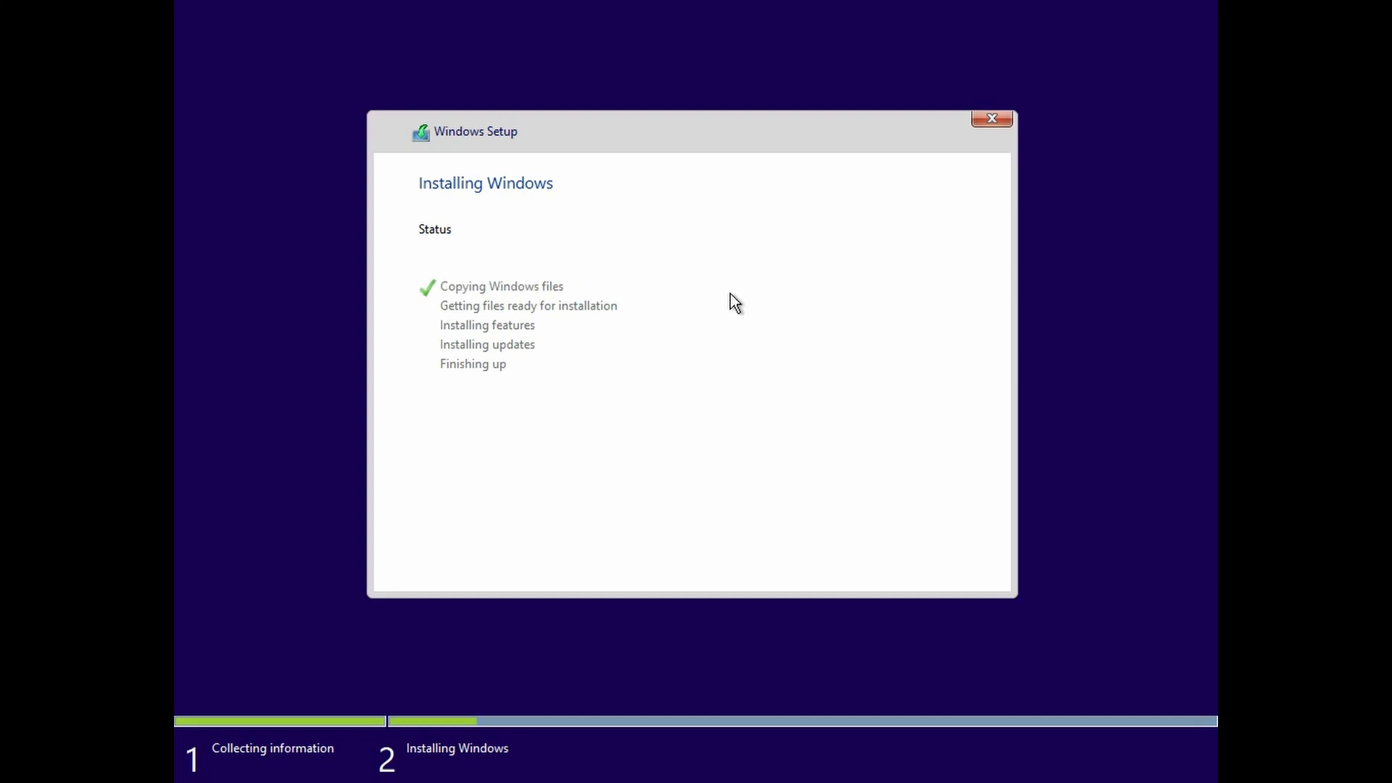
# - Open a command prompt over Windows Setup and echo the text "give it the notepad ?"
pyautogui.hotkey('shift', 'F10')
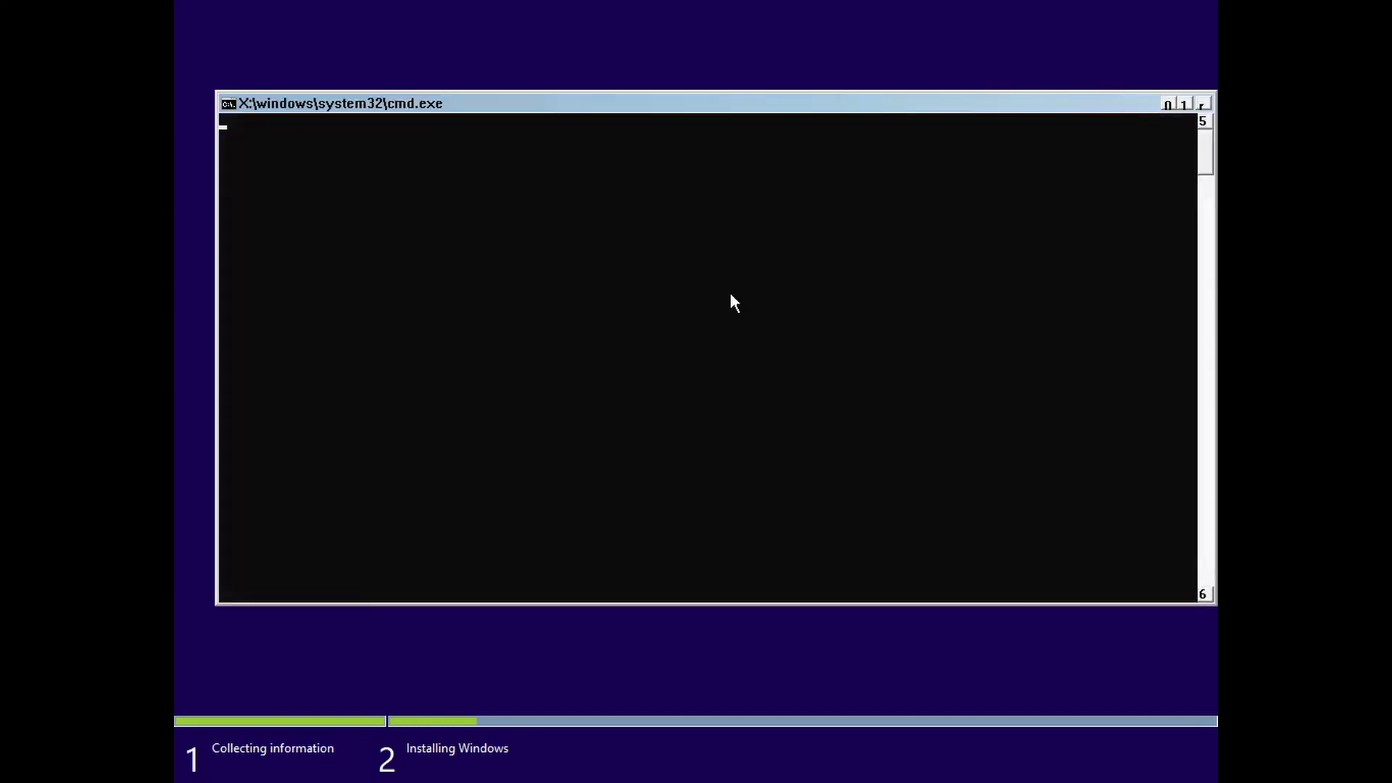
pyautogui.click(626, 224)
pyautogui.write('echo')
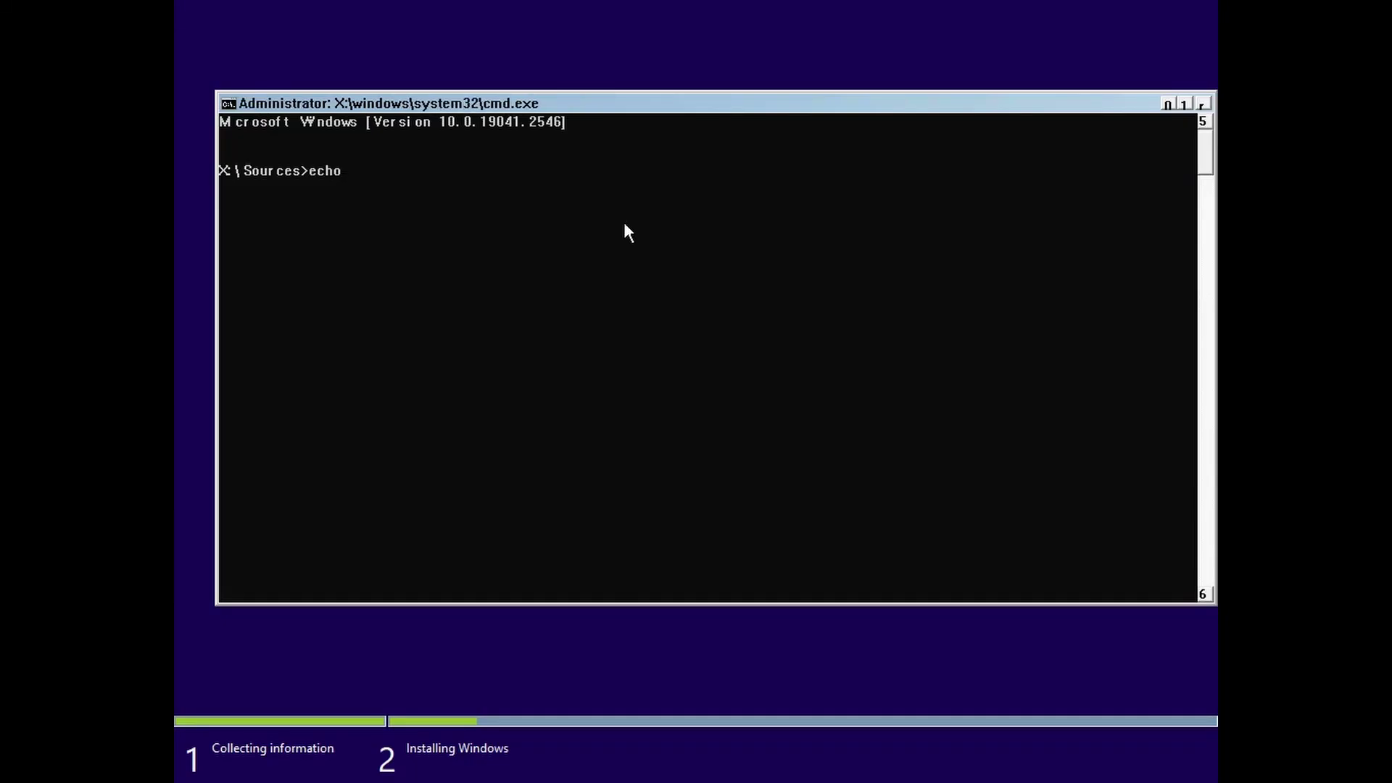
pyautogui.write(' give it the notepad  ?')
pyautogui.press('Return')
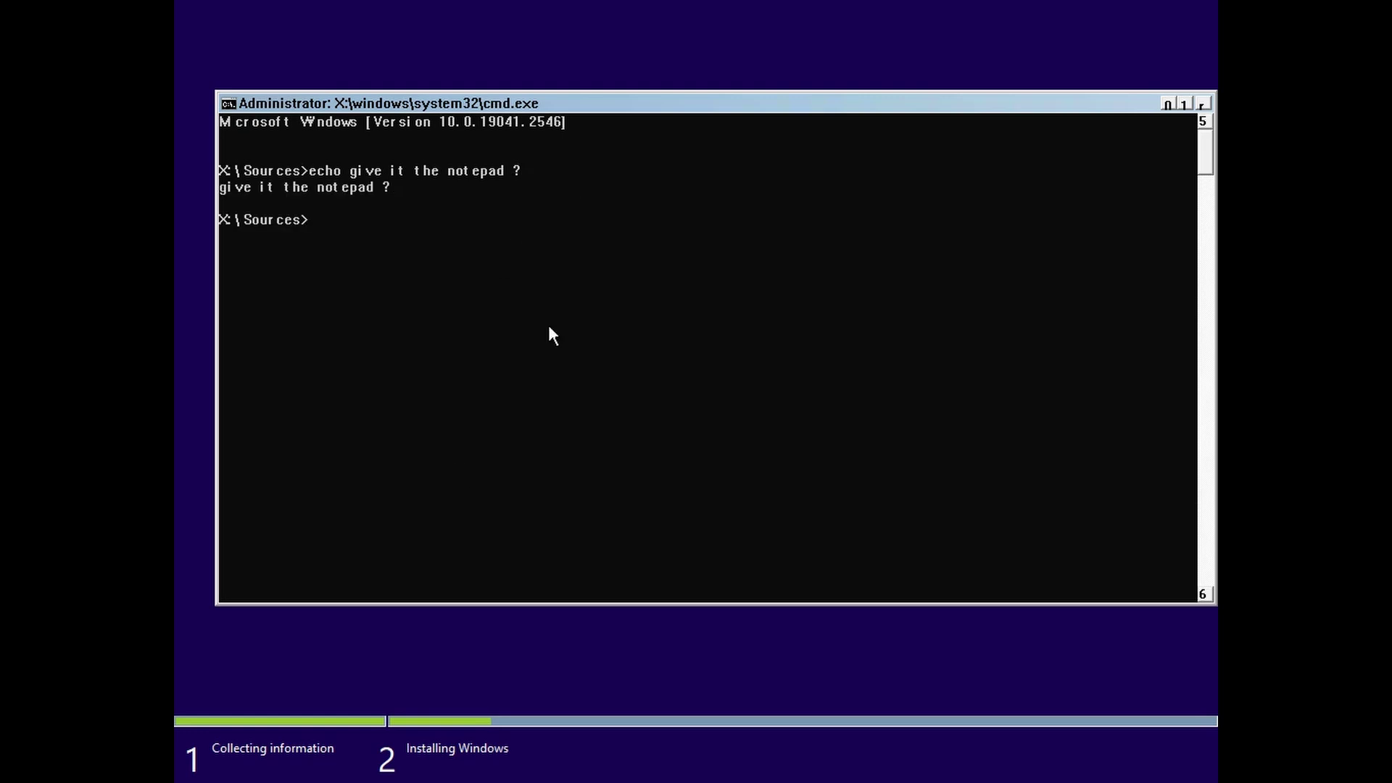
# - Try to launch Notepad from the command prompt, and echo the text "no"
pyautogui.write('notepad')
pyautogui.press('Return')
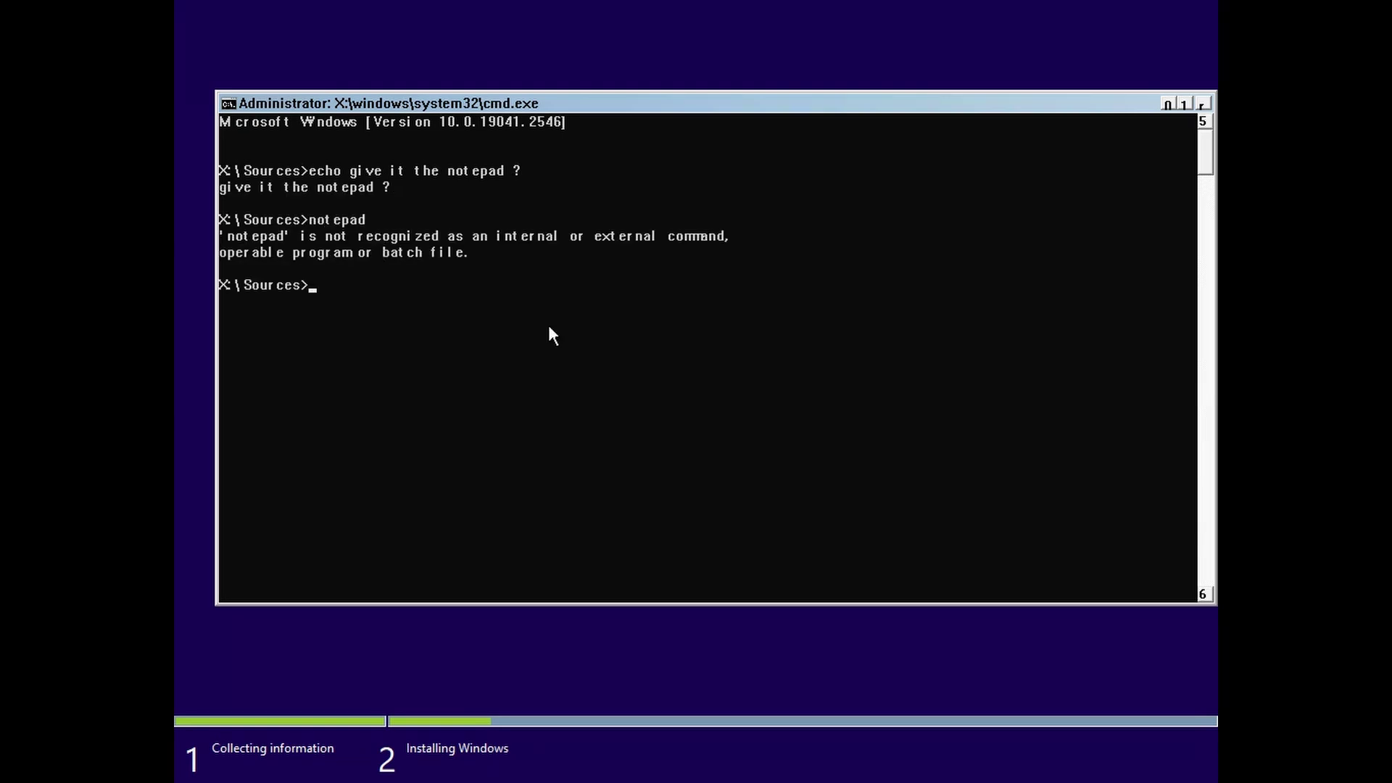
pyautogui.write('echo no')
pyautogui.press('Return')
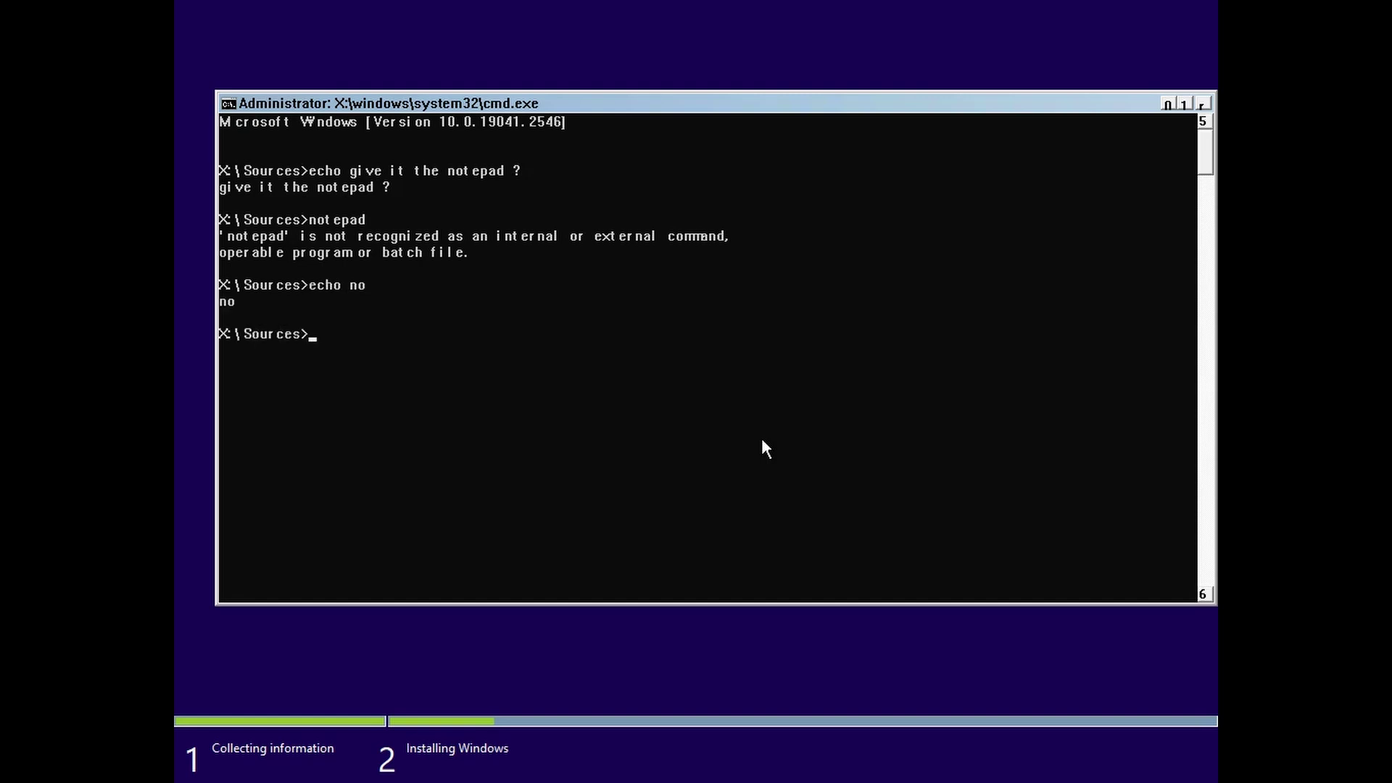
pyautogui.write('alert.gifs')
pyautogui.press('BackSpace')
pyautogui.press('BackSpace')
pyautogui.press('BackSpace')
pyautogui.press('BackSpace')
pyautogui.press('BackSpace')
pyautogui.press('BackSpace')
pyautogui.press('BackSpace')
pyautogui.press('BackSpace')
pyautogui.press('BackSpace')
pyautogui.press('BackSpace')
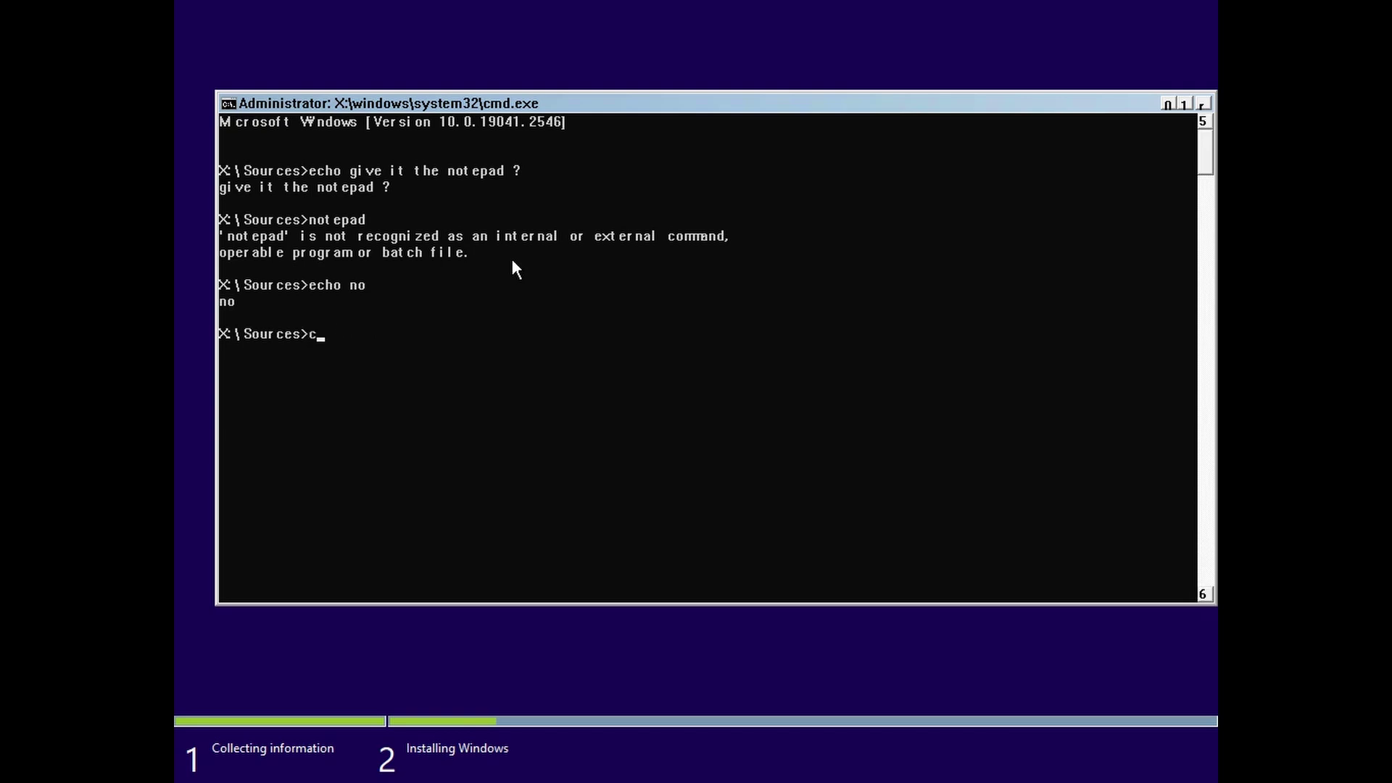
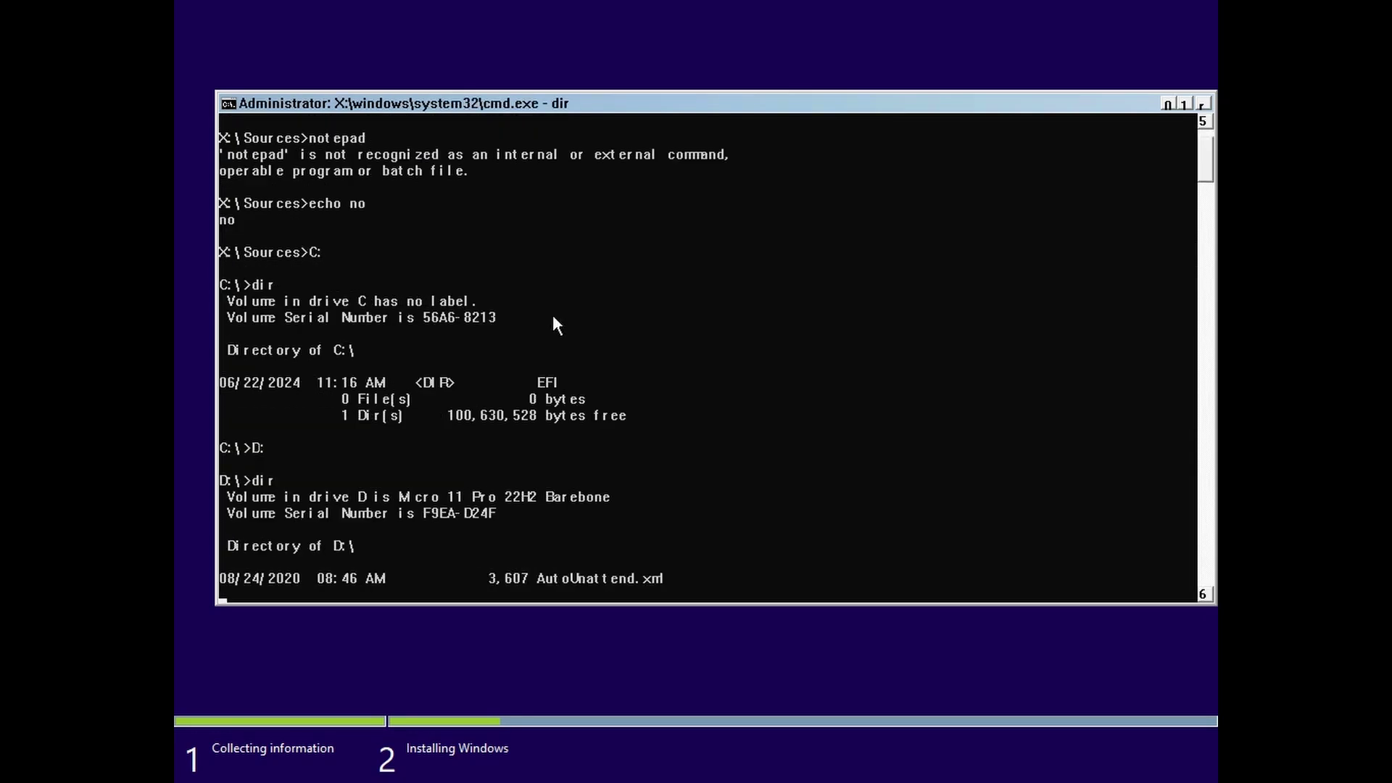
# - Switch the command prompt to drive E: and list its root directory
pyautogui.click(597, 448)
pyautogui.click(639, 464)
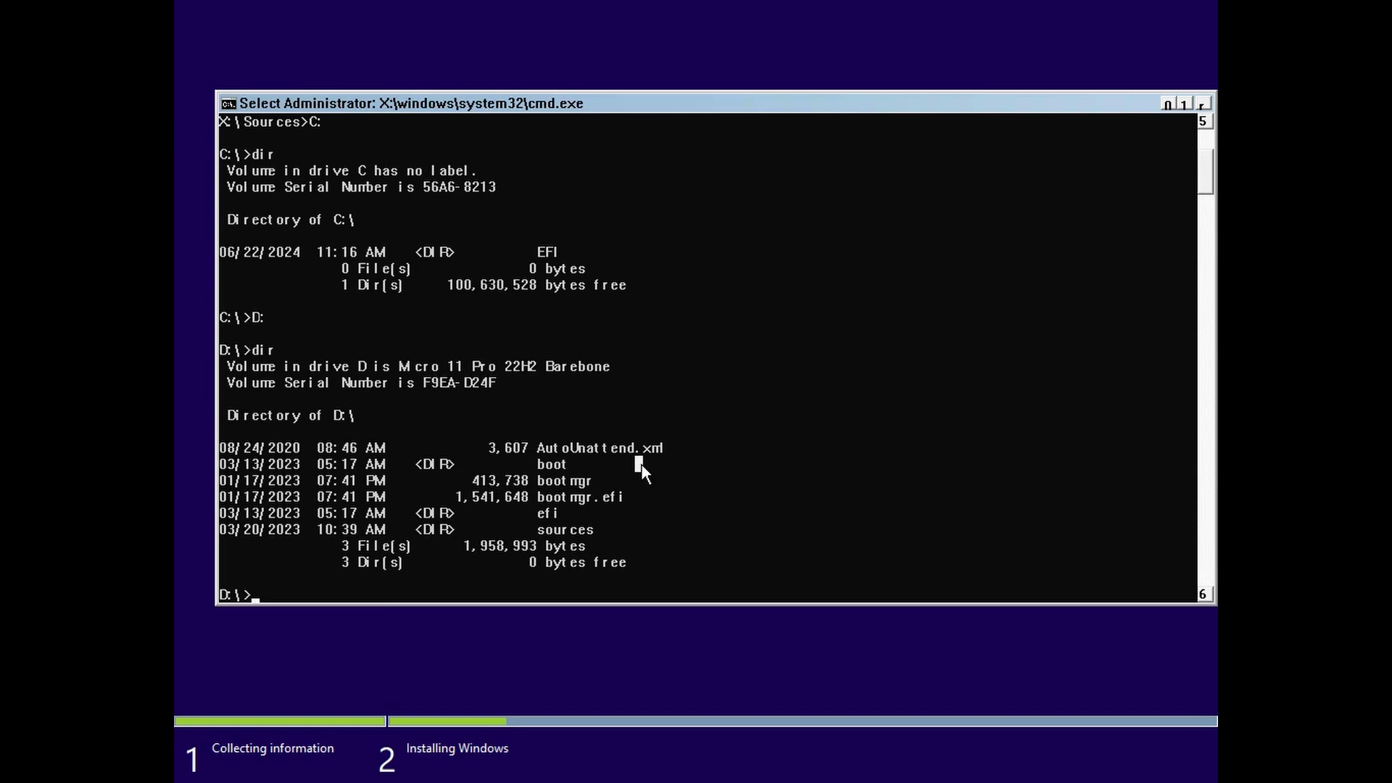
pyautogui.write('F')
pyautogui.press('BackSpace')
pyautogui.write('E')
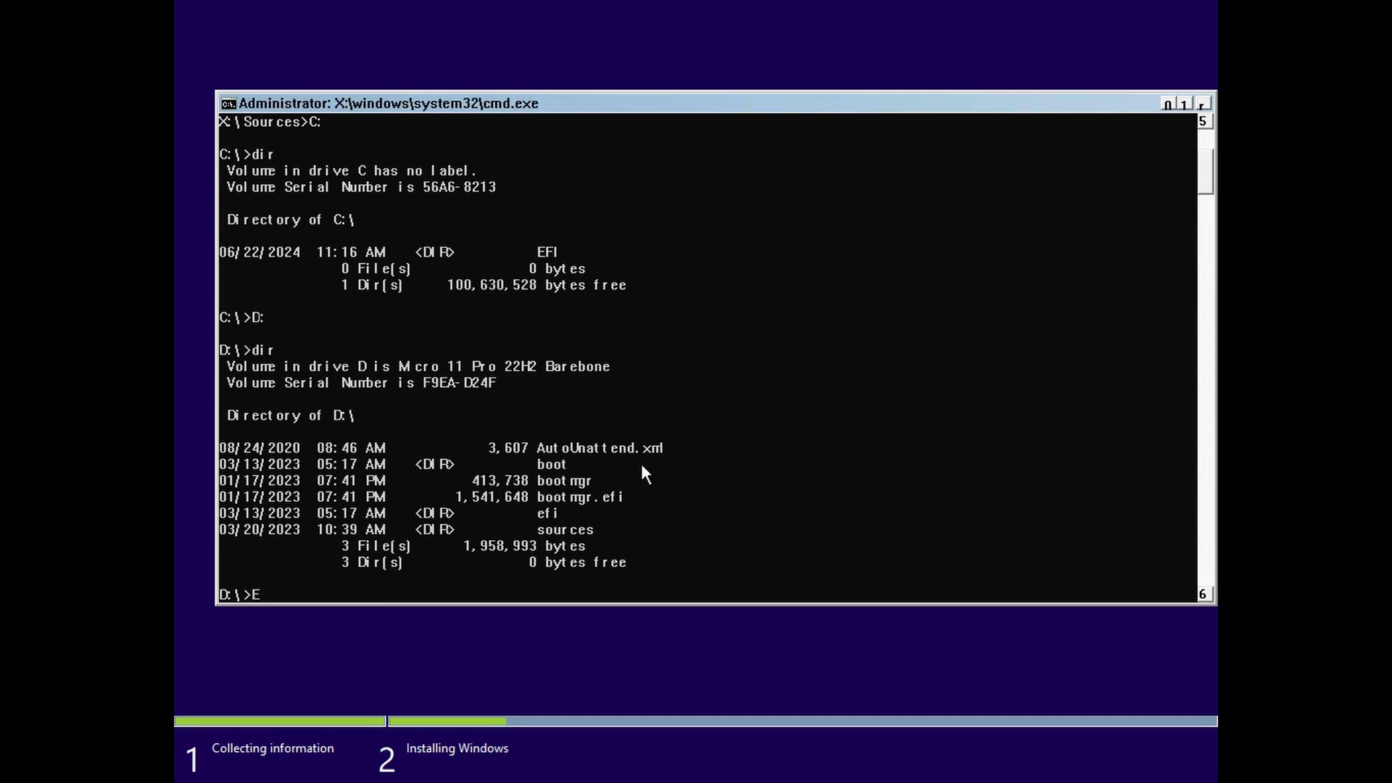
pyautogui.write(':')
pyautogui.press('Return')
pyautogui.write('dir')
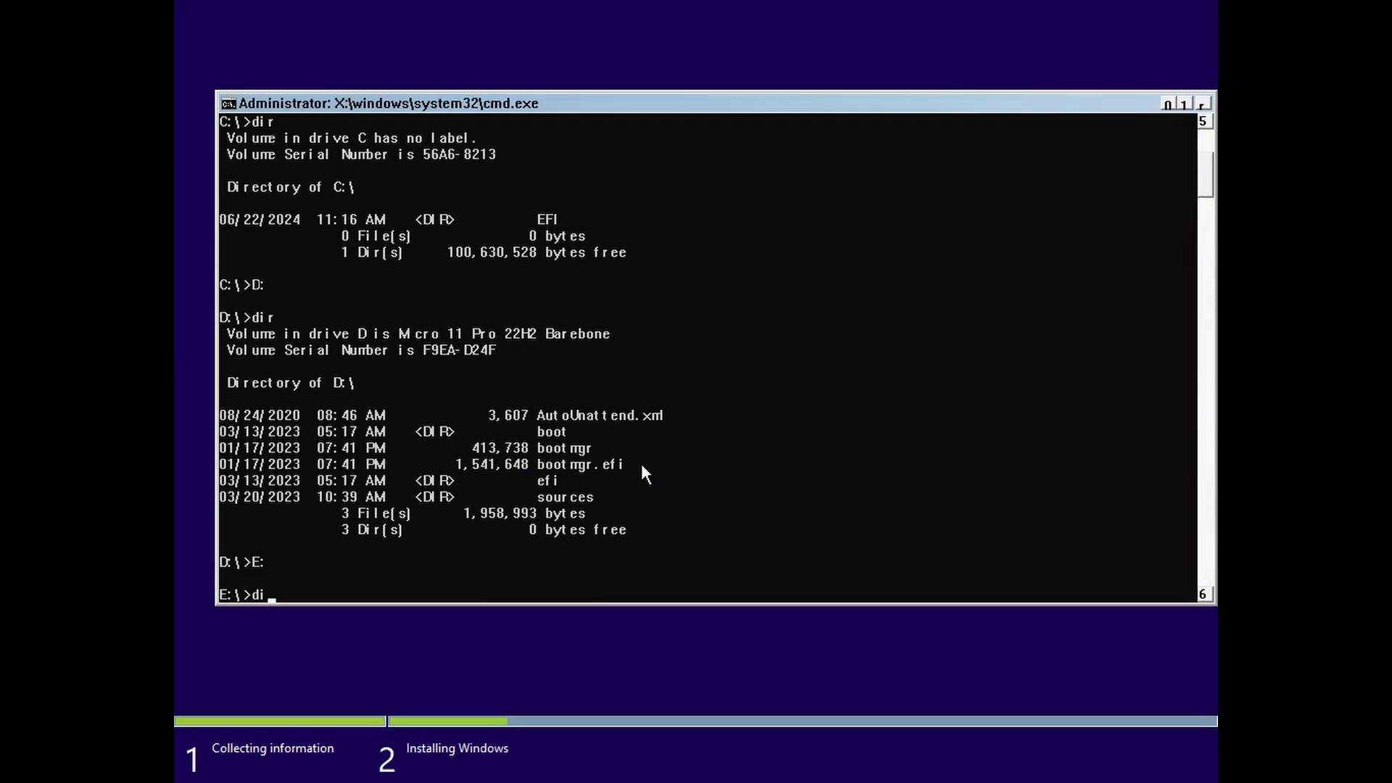
pyautogui.press('Return')
# - List the contents of the windows folder on drive E: and close the command prompt
pyautogui.write('cd windows')
pyautogui.press('Return')
pyautogui.write('dir')
pyautogui.press('Return')
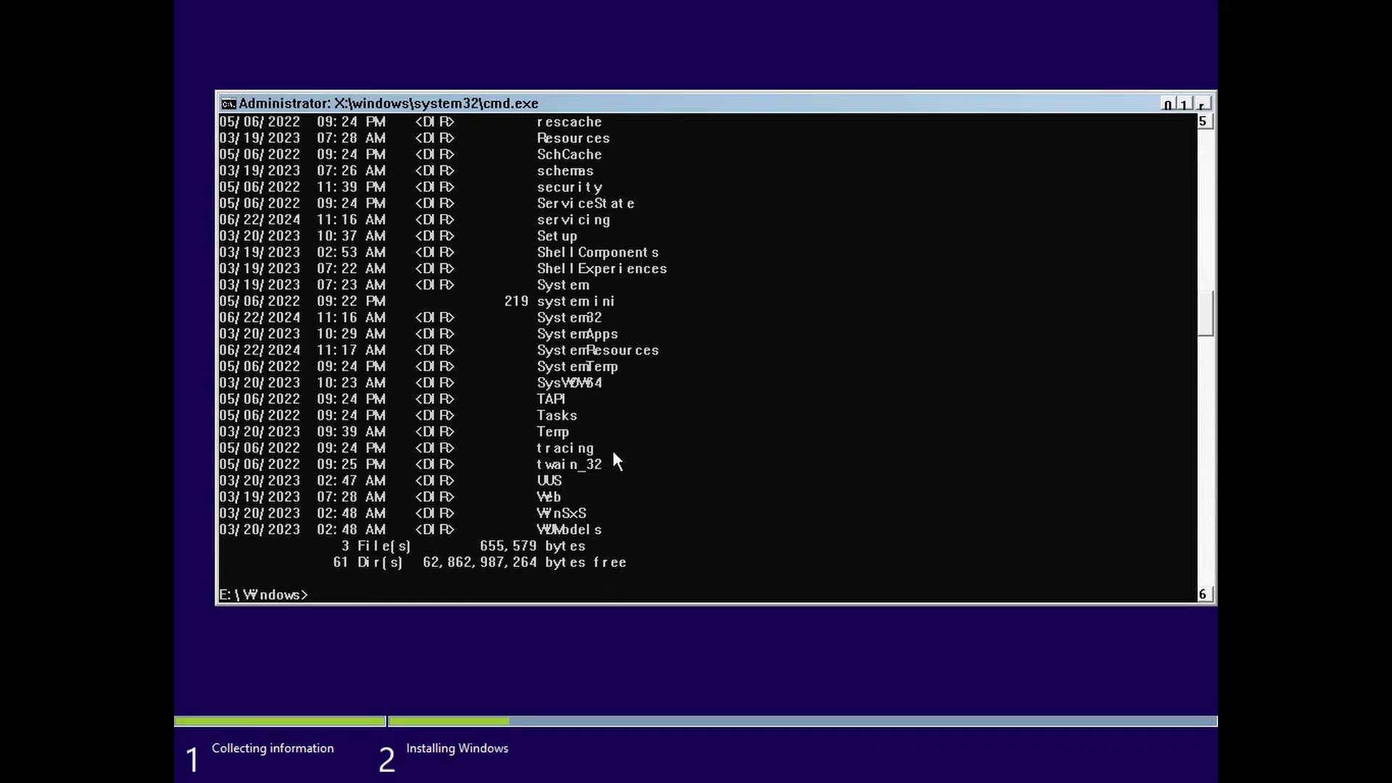
pyautogui.click(1203, 121)
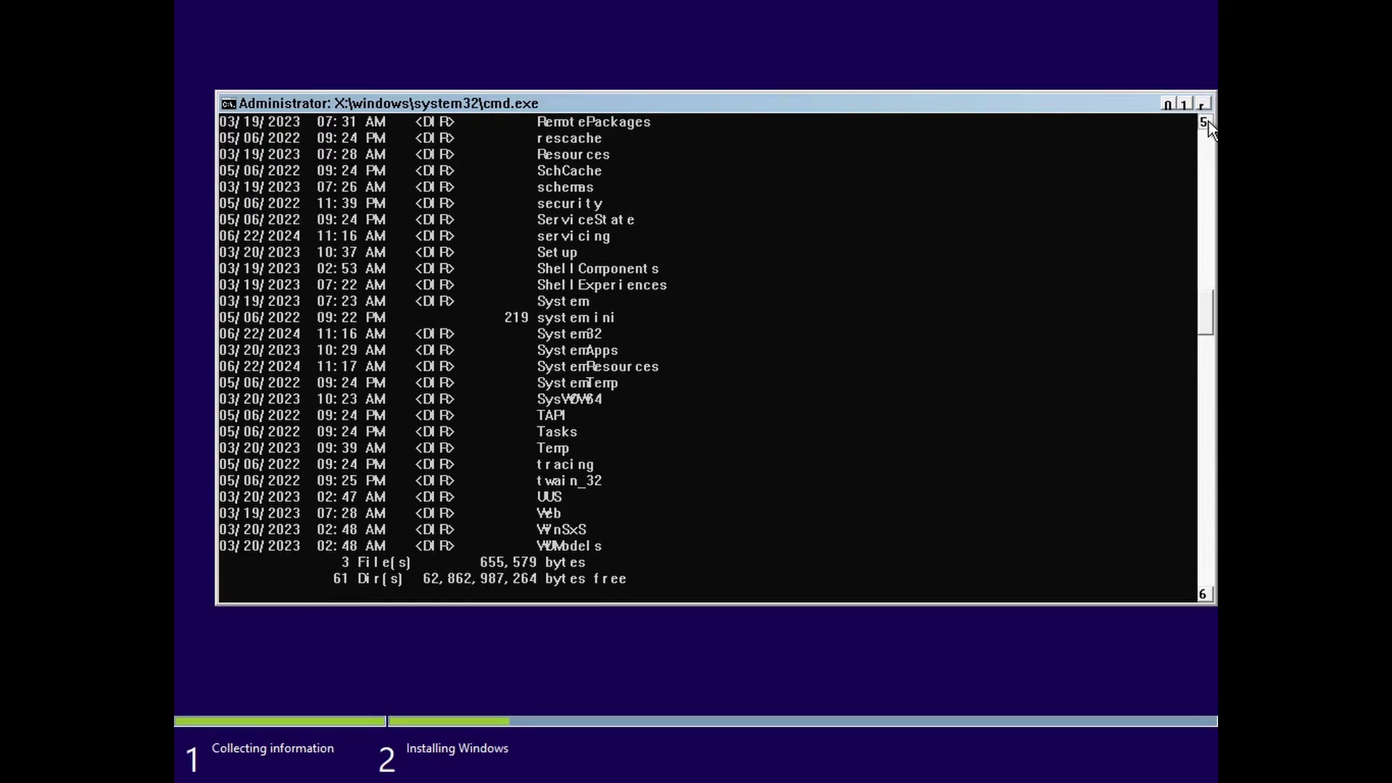
pyautogui.click(1204, 105)
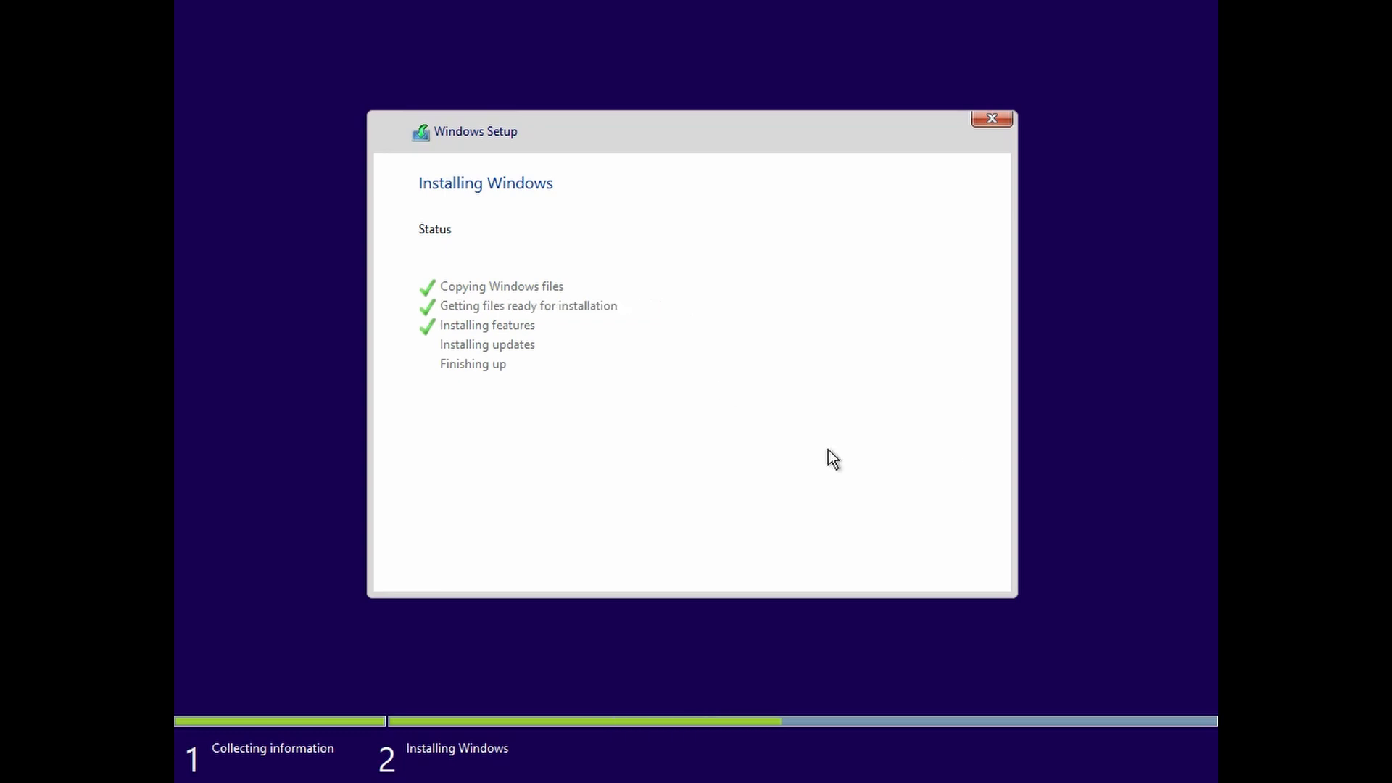
# - Open a new command prompt over Windows Setup and echo the text "give it the taskmgr"
pyautogui.hotkey('shift', 'F10')
pyautogui.click(433, 276)
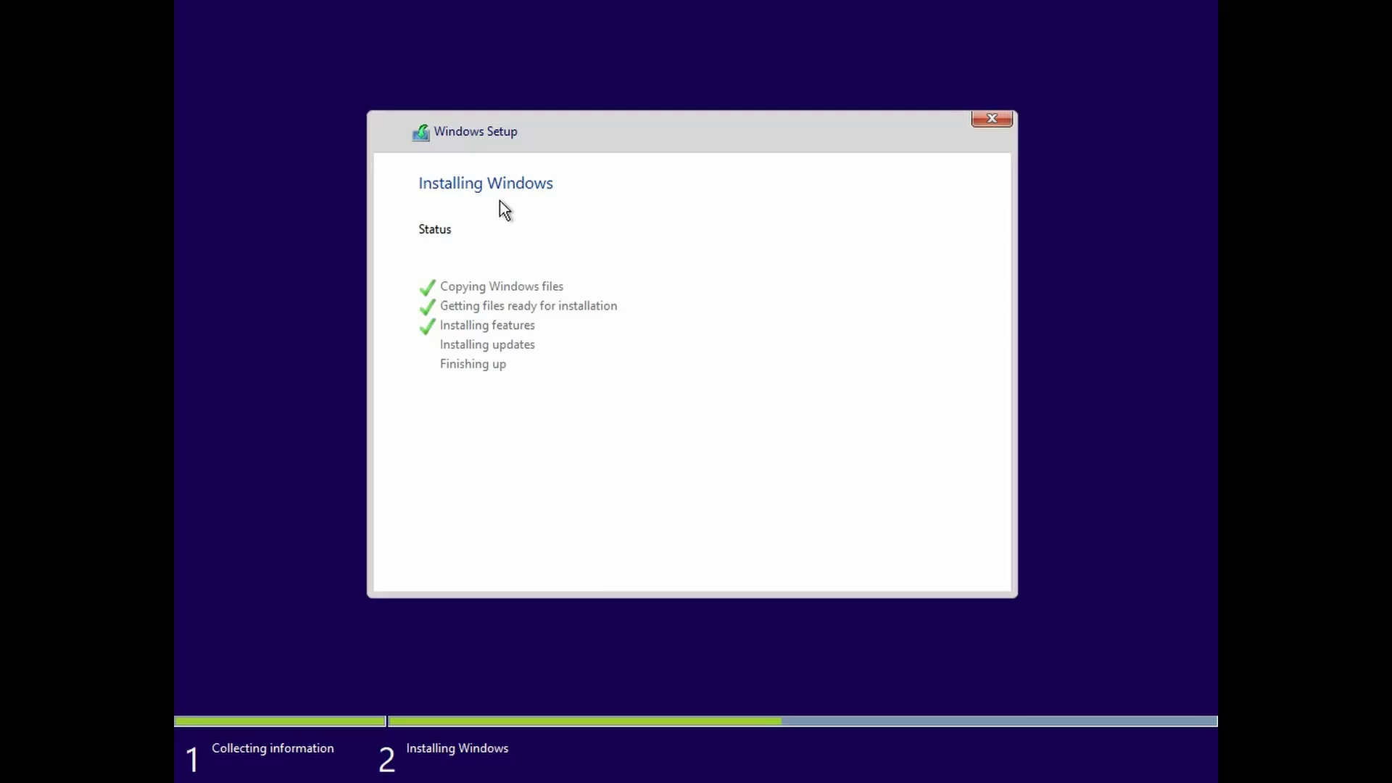
pyautogui.hotkey('shift', 'F10')
pyautogui.write('echo give it the taskmgr')
pyautogui.press('Return')
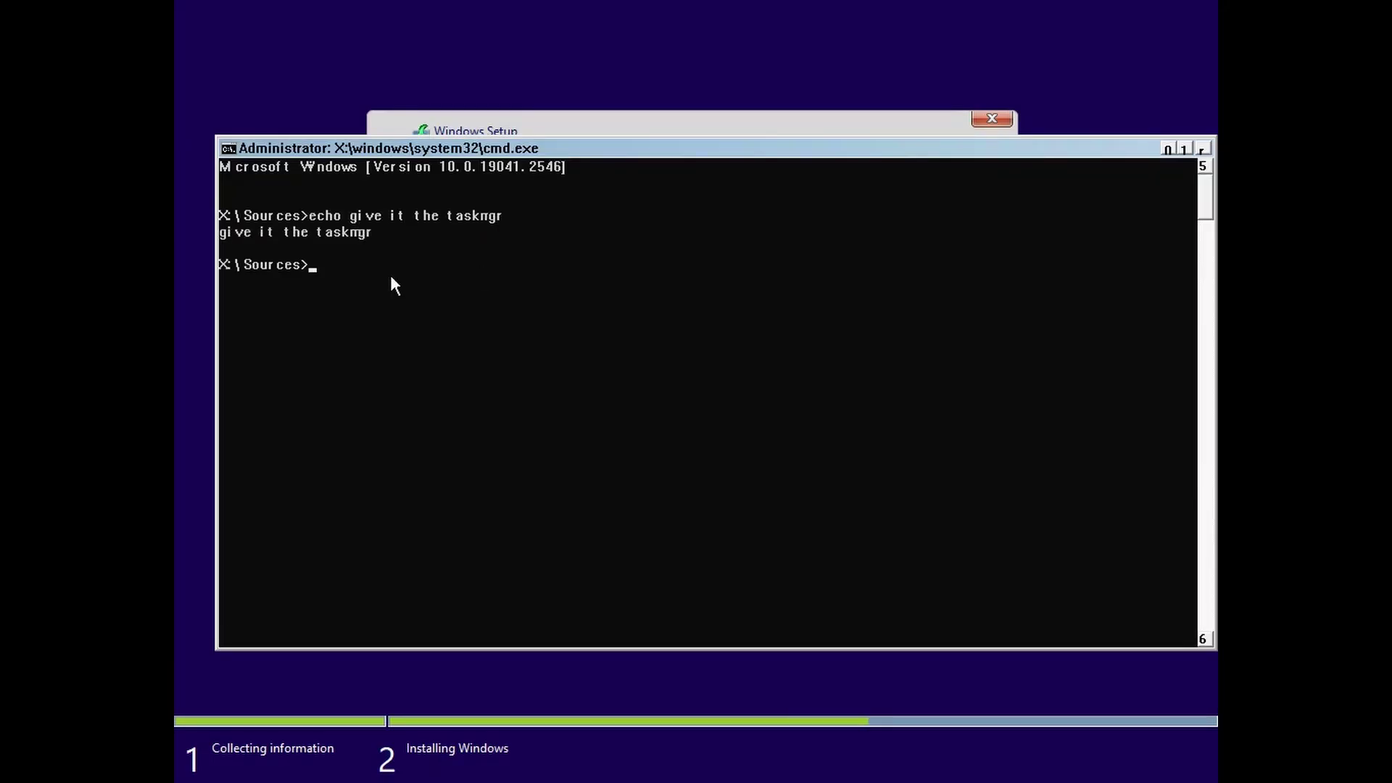
# - Try to launch Task Manager with taskmgr, and echo the text "no"
pyautogui.write('taskmgr')
pyautogui.press('Return')
pyautogui.write('echo no')
pyautogui.press('Return')
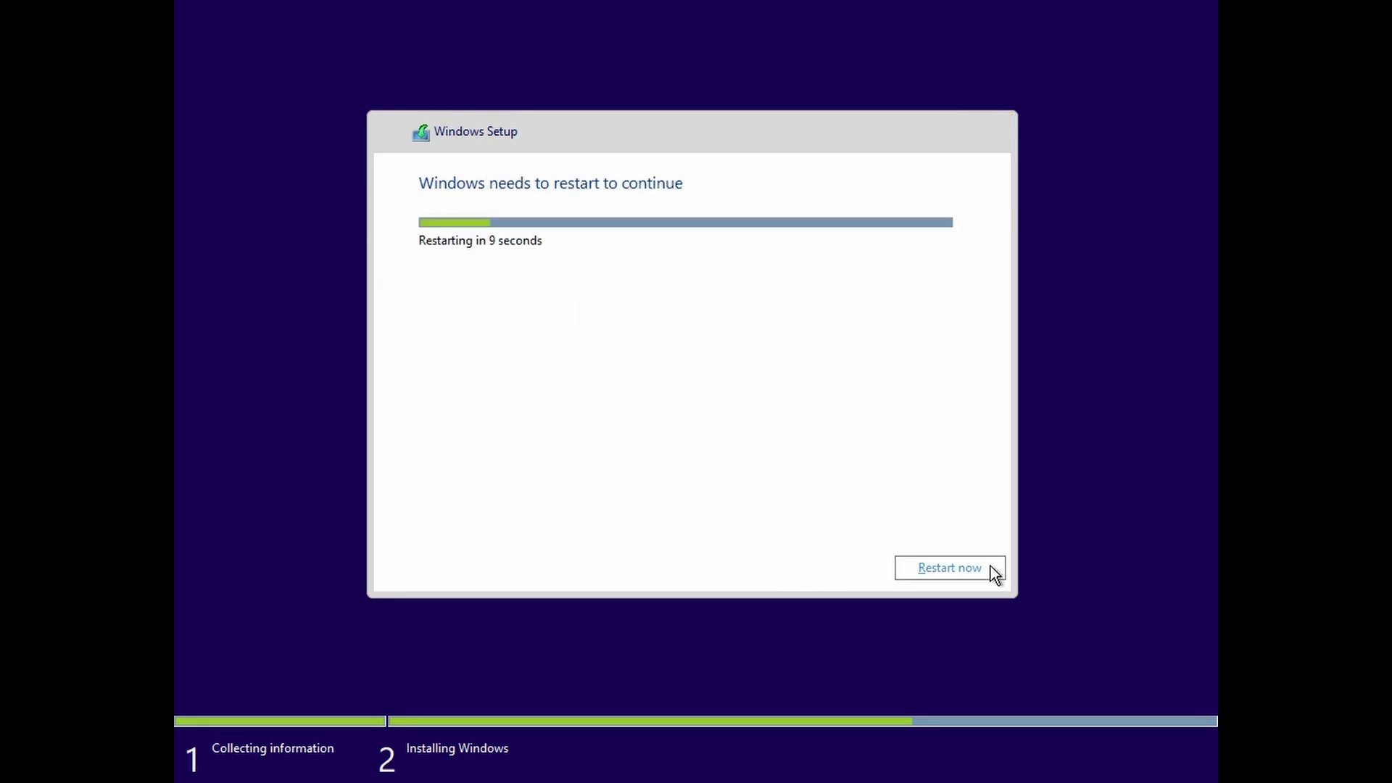
# - Restart the computer immediately to continue Windows Setup
pyautogui.click(988, 570)
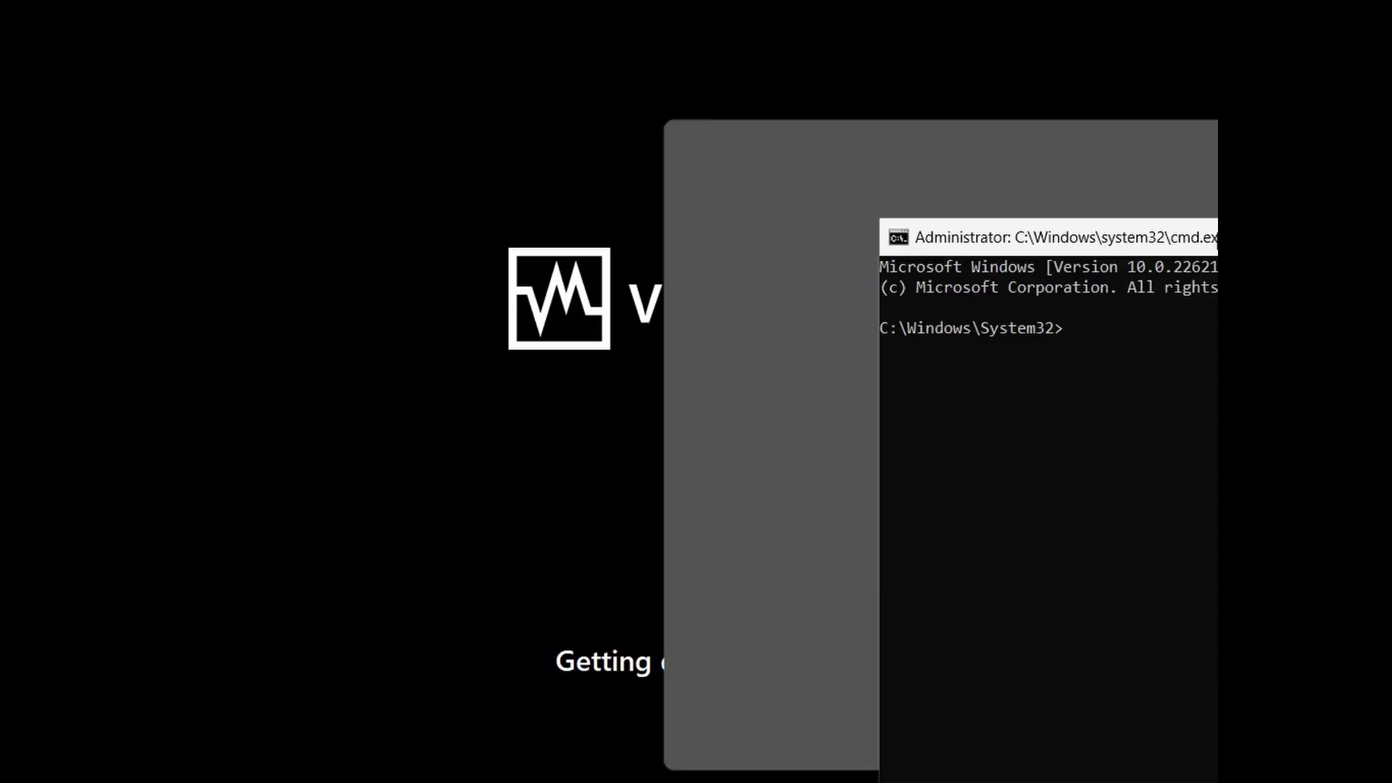
# - Move the command prompt window fully into view and try to launch notepad from C:\Windows\System32
pyautogui.moveTo(1214, 310); pyautogui.dragTo(639, 55)
pyautogui.write('notepad')
pyautogui.press('Return')
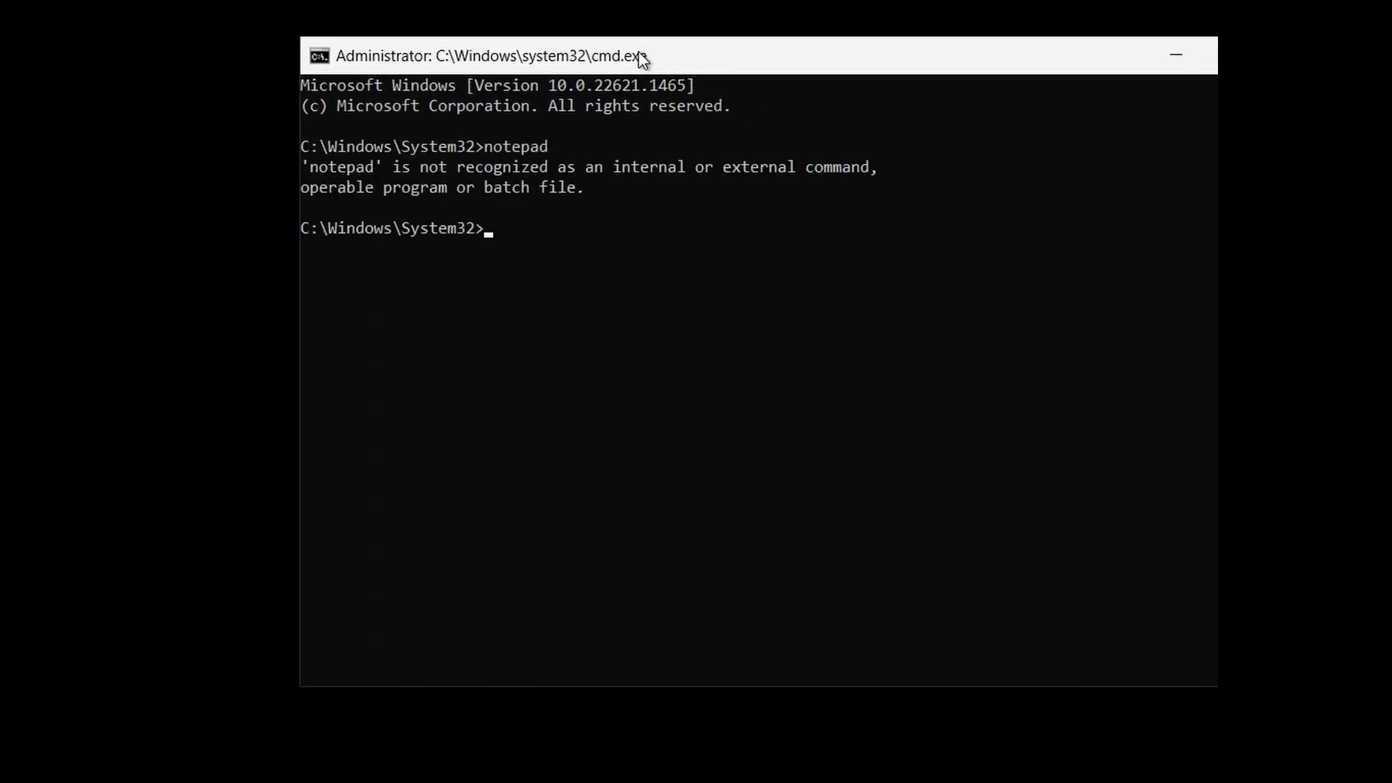
# - Go up to the C:\Windows folder and try to launch notepad.exe from there
pyautogui.moveTo(538, 187); pyautogui.dragTo(517, 237)
pyautogui.click(517, 236)
pyautogui.write('cd..')
pyautogui.press('Return')
pyautogui.write('notepad.exe')
pyautogui.press('Return')
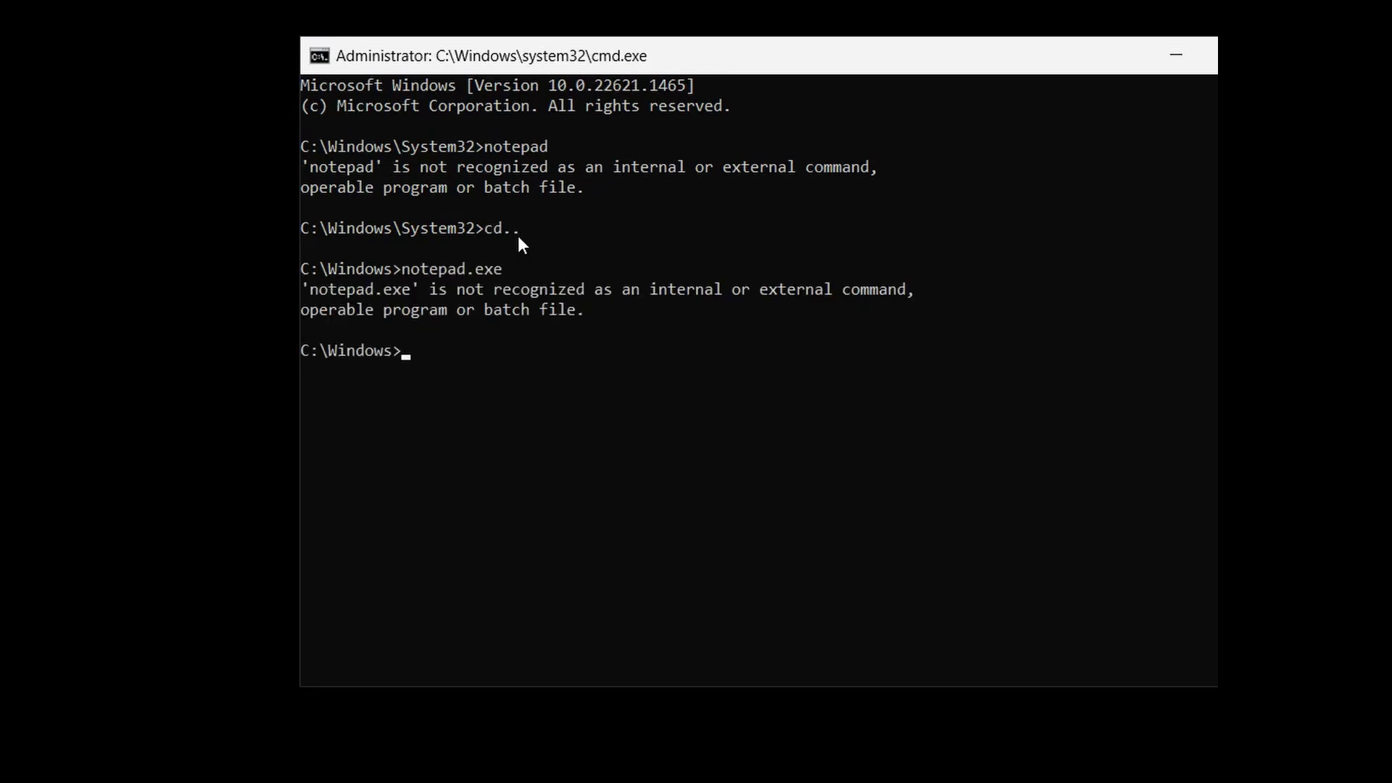
# - List the contents of C:\Windows and maximize the command prompt window to review the listing
pyautogui.write('sta')
pyautogui.press('BackSpace')
pyautogui.press('BackSpace')
pyautogui.press('BackSpace')
pyautogui.write('dir')
pyautogui.press('Return')
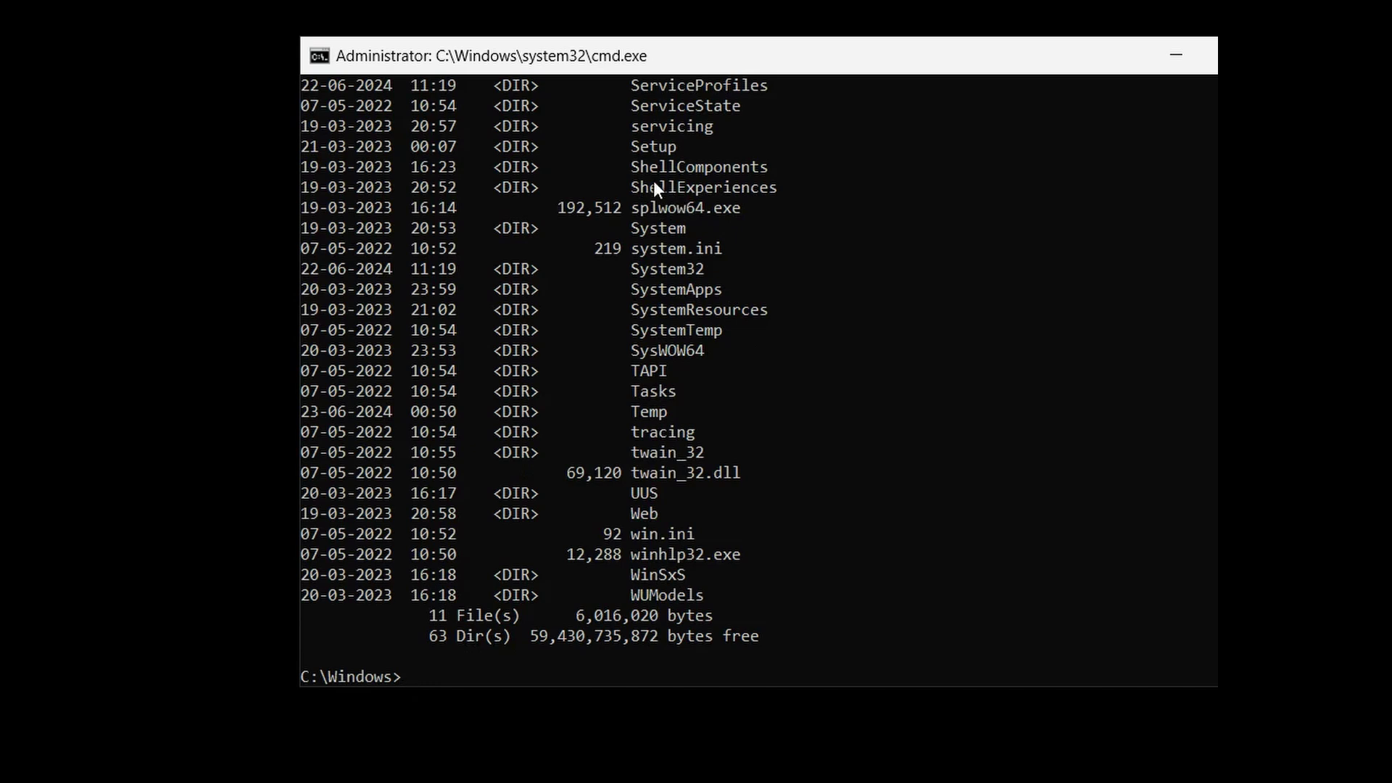
pyautogui.moveTo(642, 145); pyautogui.dragTo(689, 283)
pyautogui.click(695, 309)
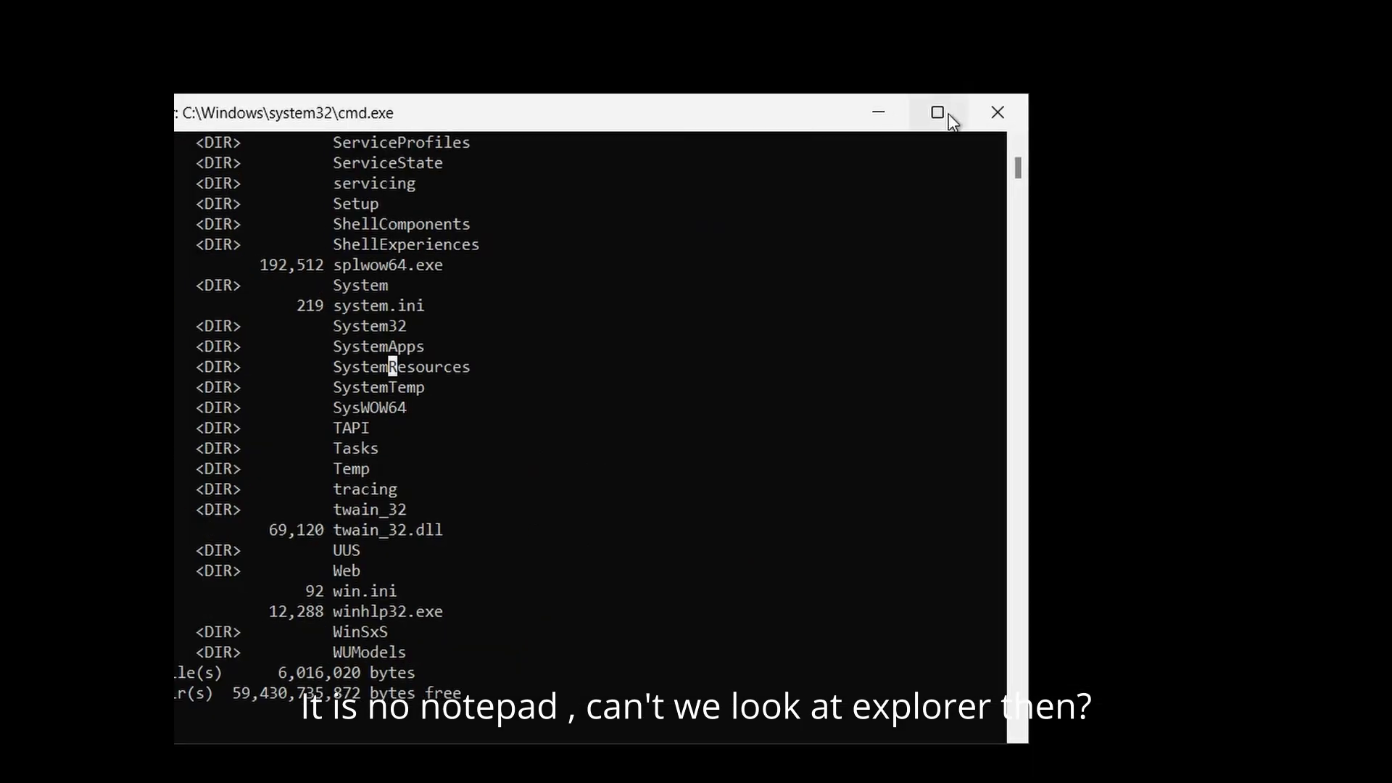
pyautogui.click(947, 114)
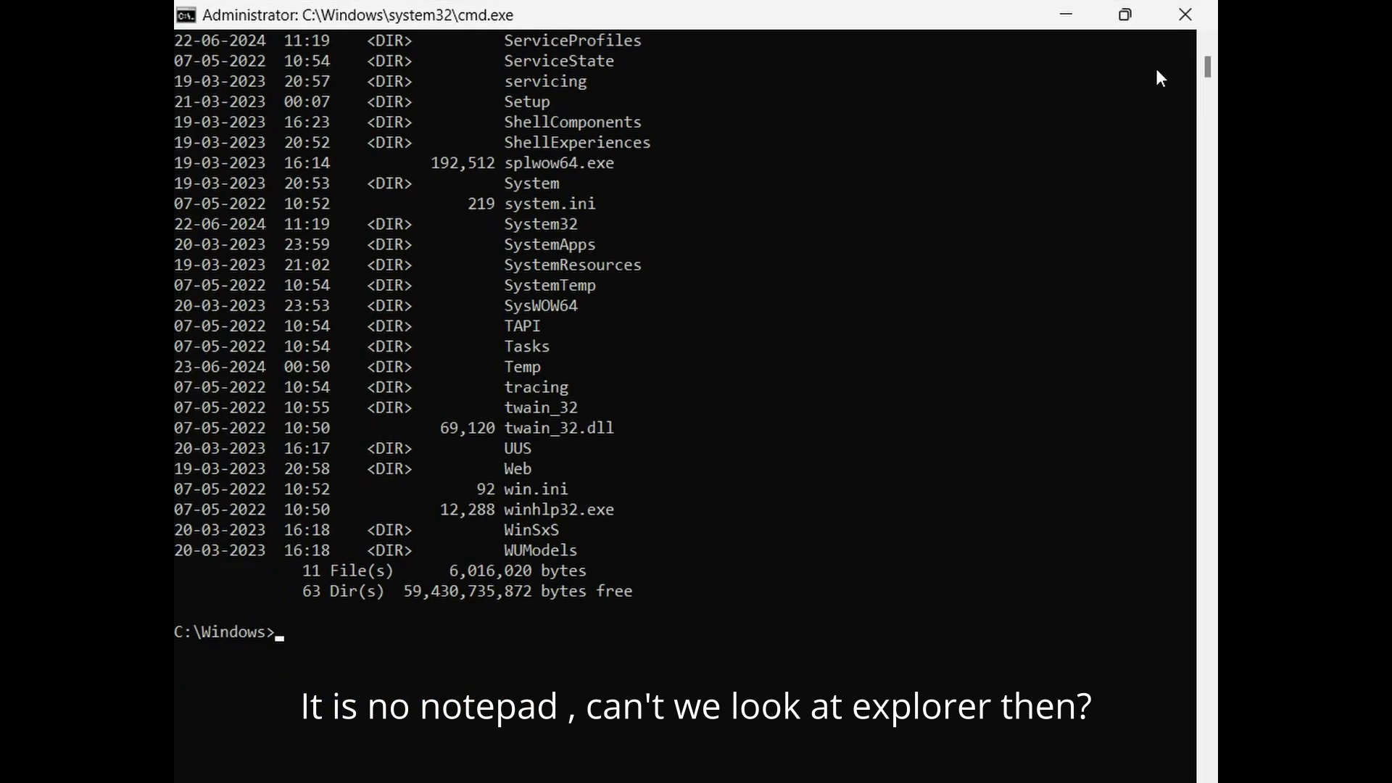
pyautogui.click(1206, 41)
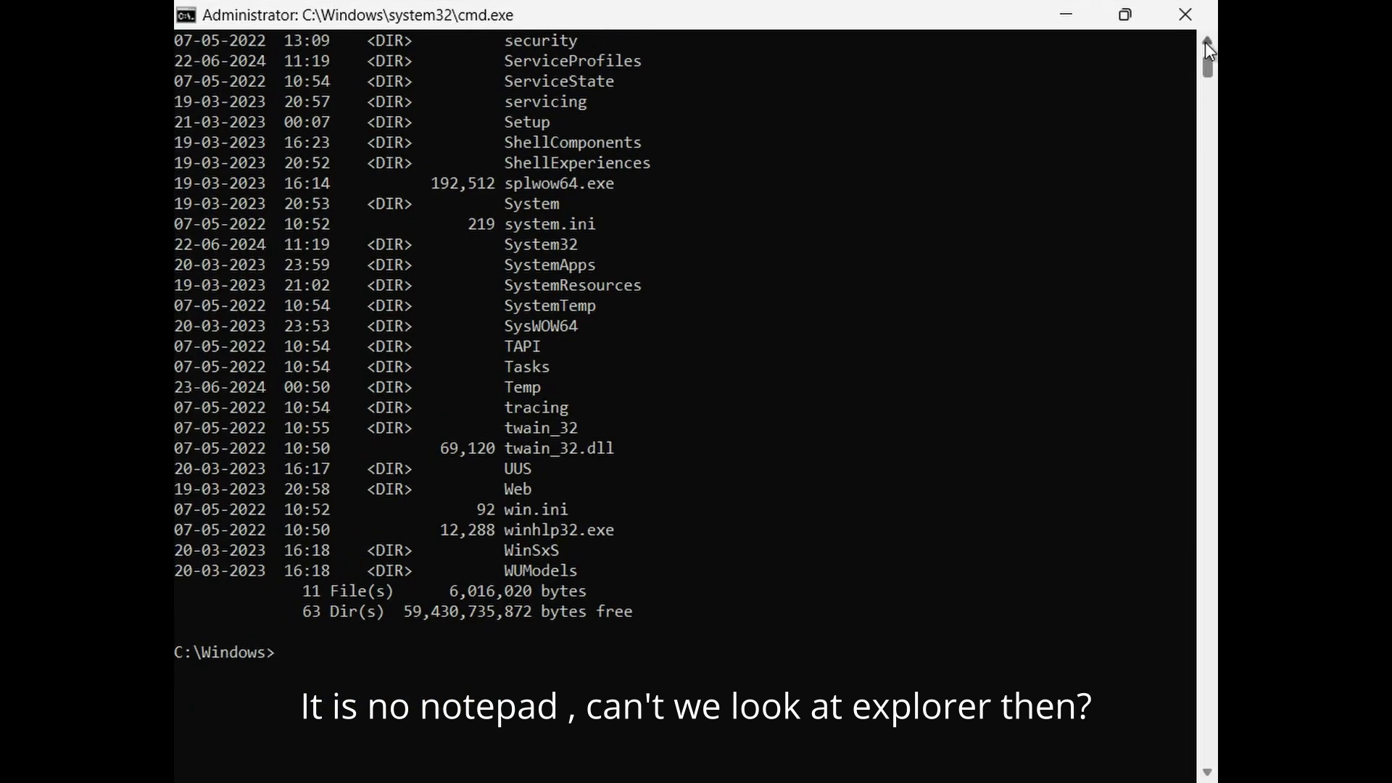
# - Launch the Registry Editor by running regedit.exe from C:\Windows
pyautogui.click(659, 481)
pyautogui.write('regedit.exe')
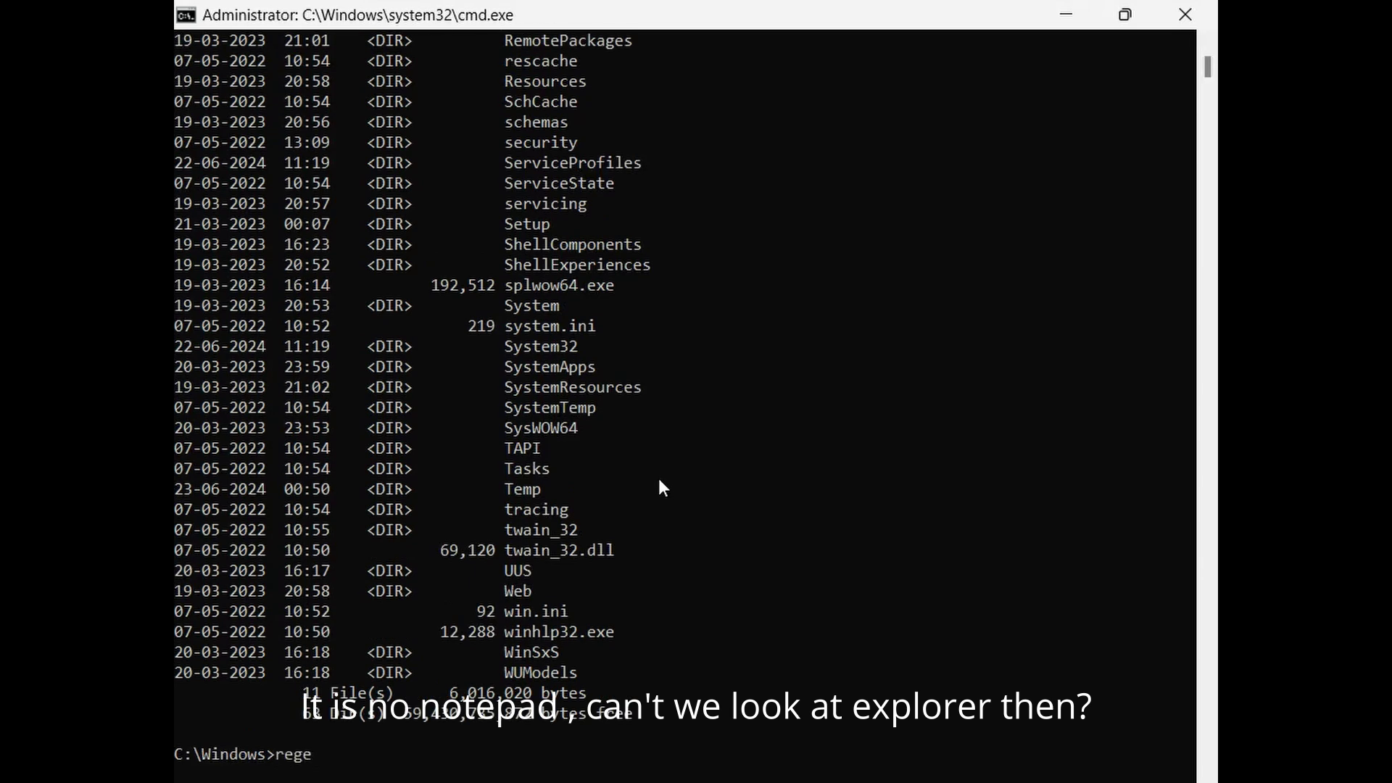
pyautogui.press('Return')
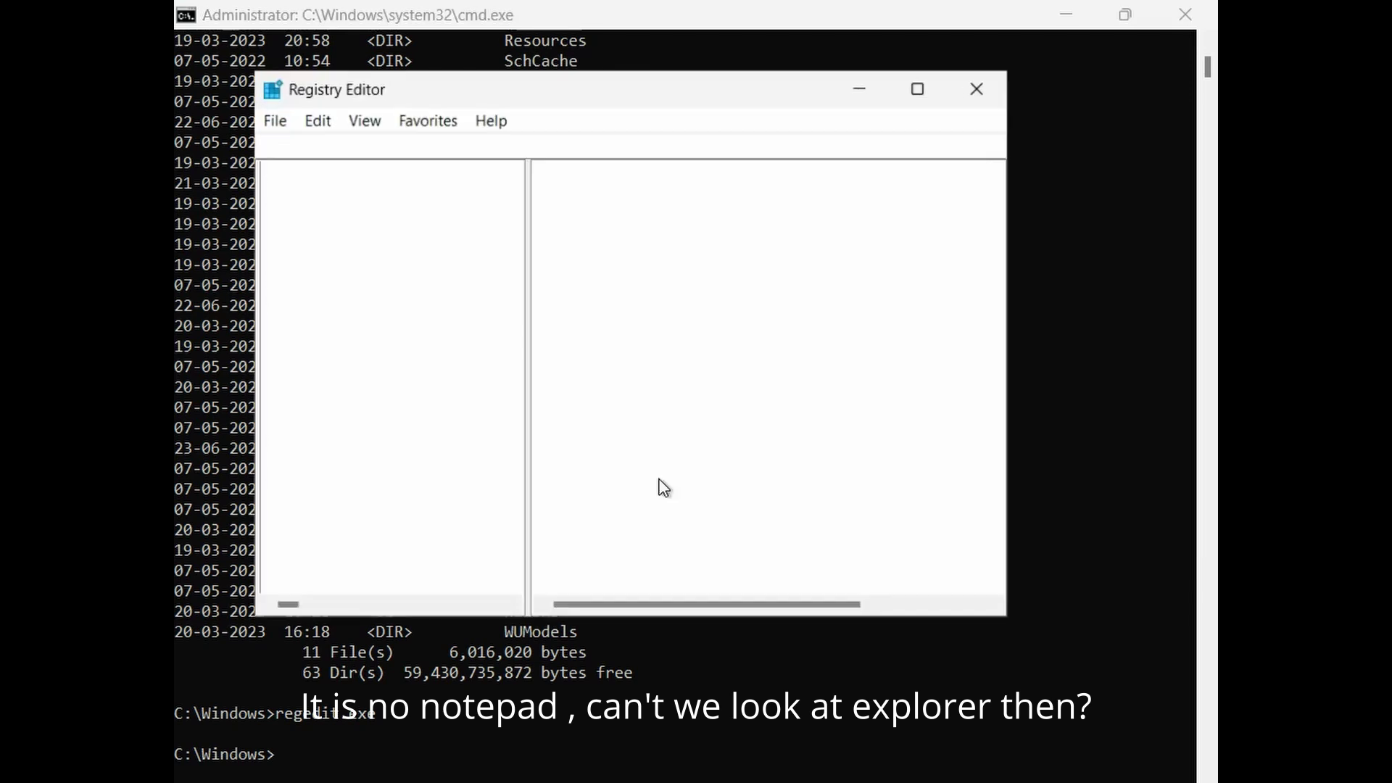
# - Open the Registry Editor's import file browser and dismiss the unavailable-location message
pyautogui.click(268, 117)
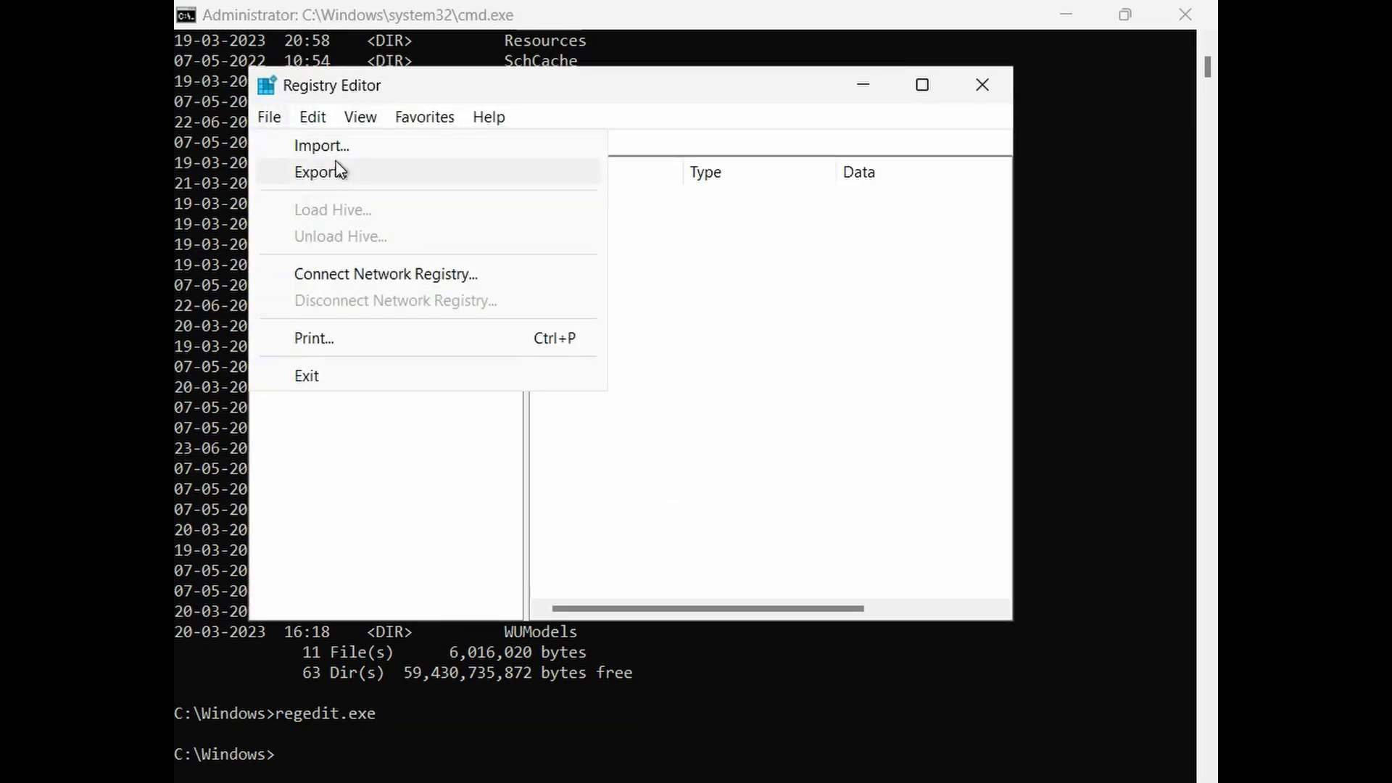
pyautogui.click(324, 154)
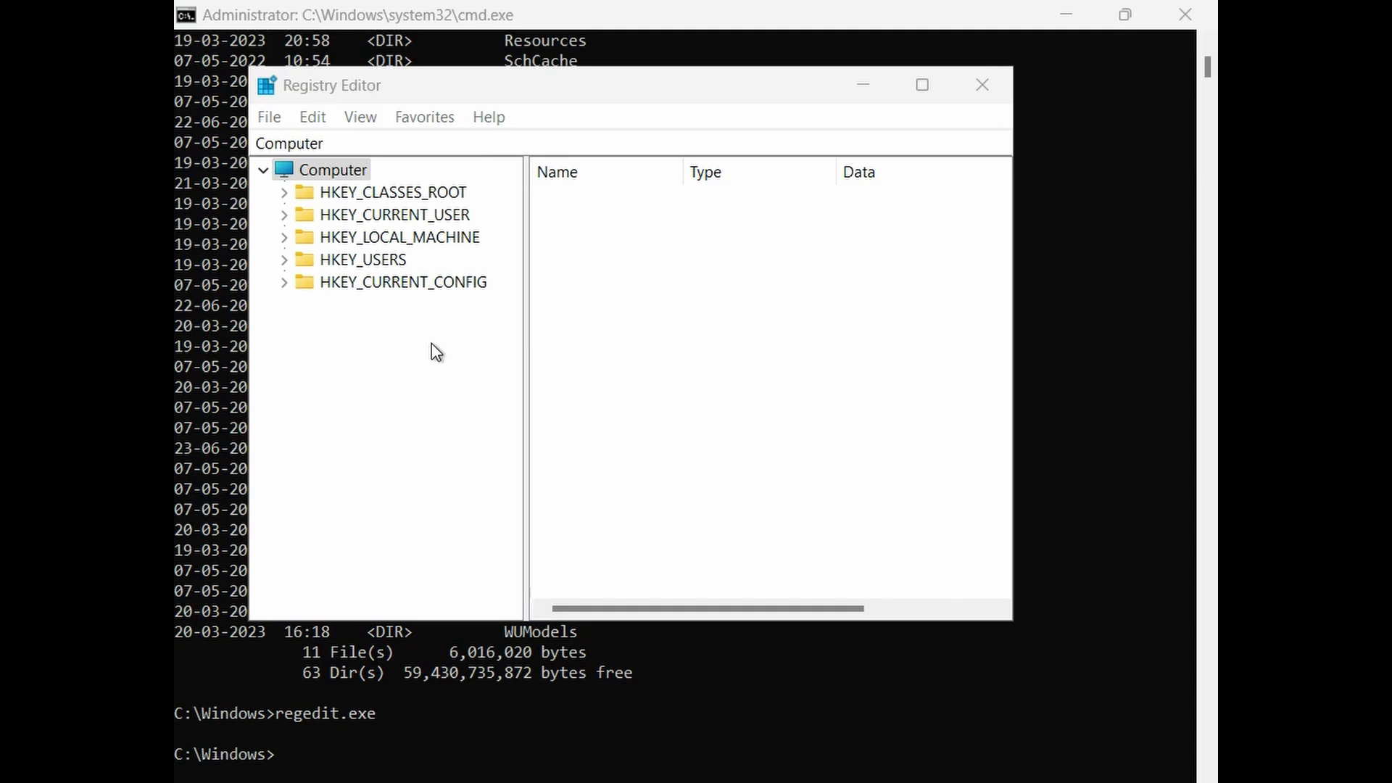
pyautogui.hotkey('alt', 'f')
pyautogui.press('i')
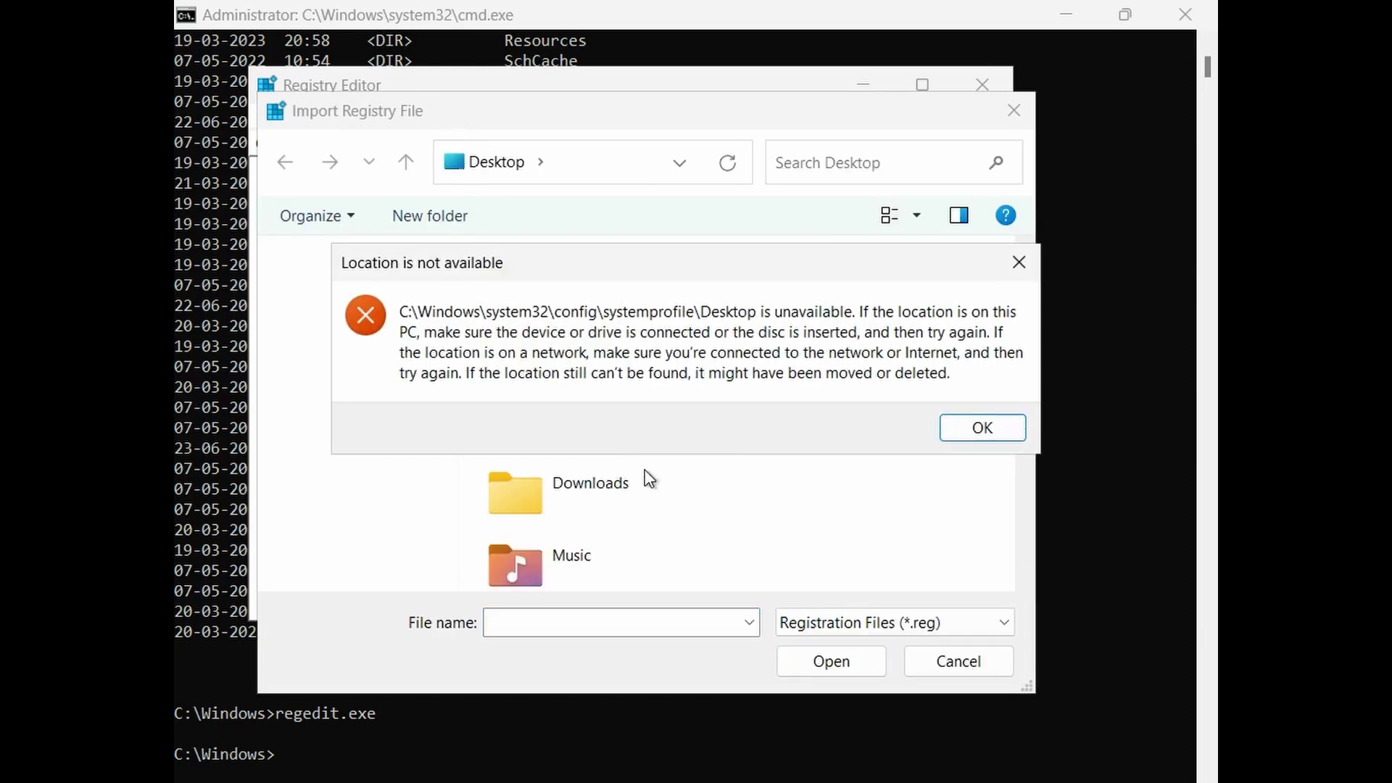
pyautogui.click(960, 435)
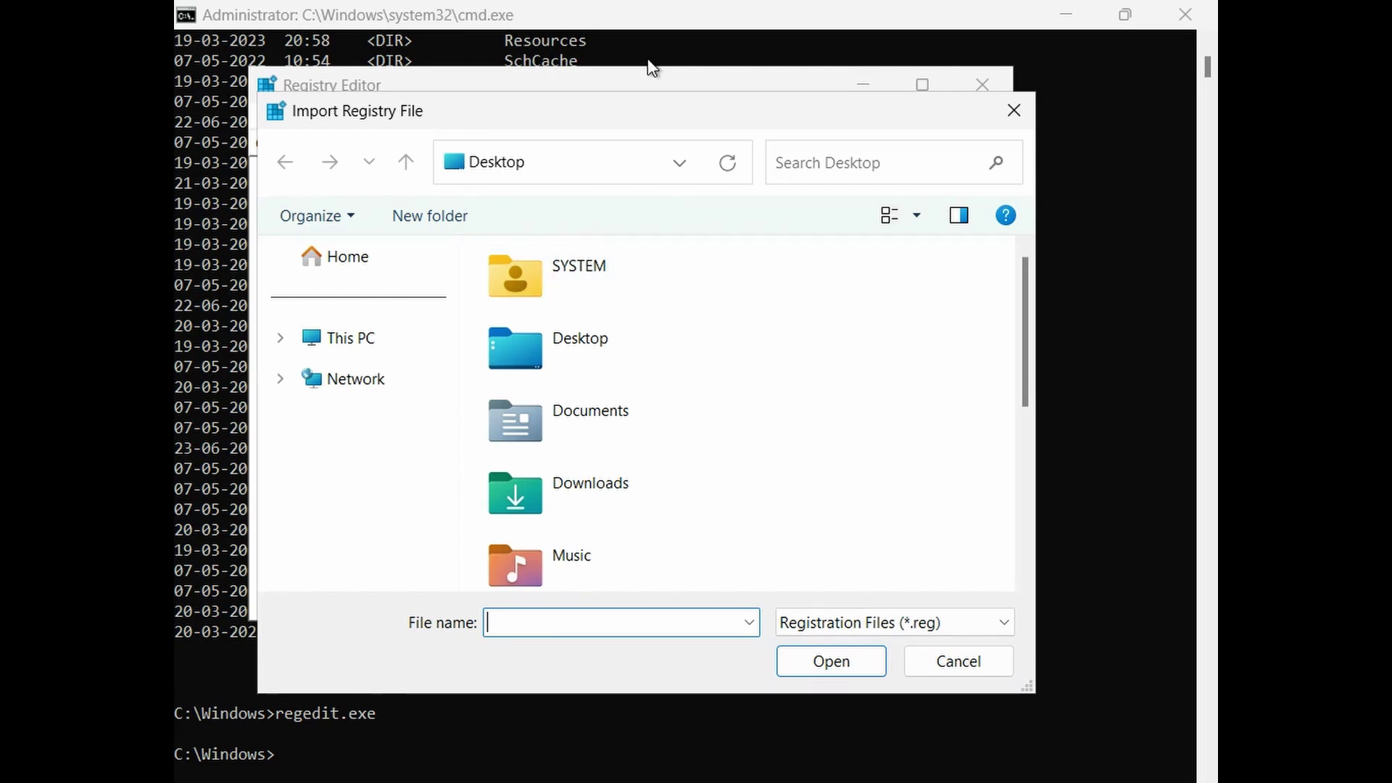
# - Open another command prompt, echo "yeah now we have the explorer", and exit that prompt
pyautogui.hotkey('shift', 'F10')
pyautogui.click(712, 266)
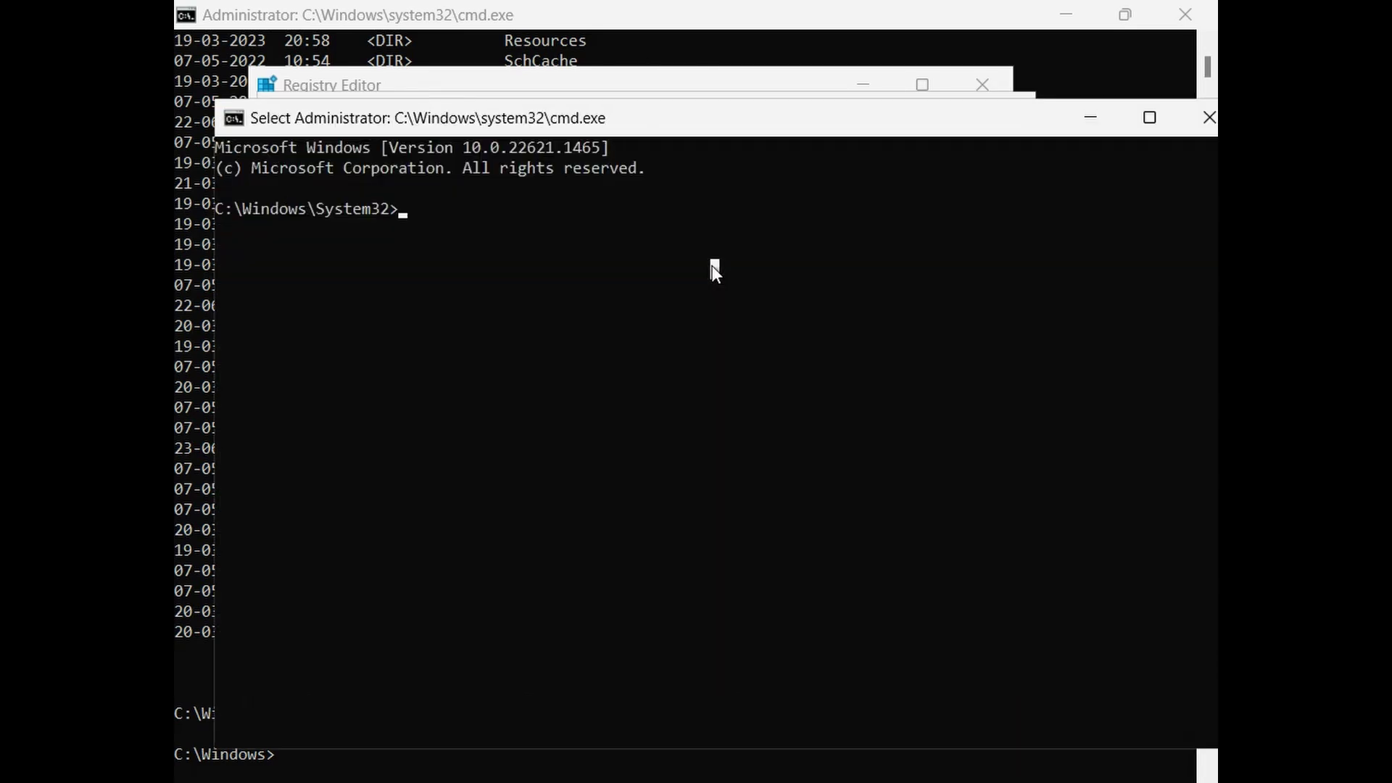
pyautogui.write('echo')
pyautogui.write(' zeah')
pyautogui.press('BackSpace')
pyautogui.press('BackSpace')
pyautogui.press('BackSpace')
pyautogui.press('BackSpace')
pyautogui.write('yeah now')
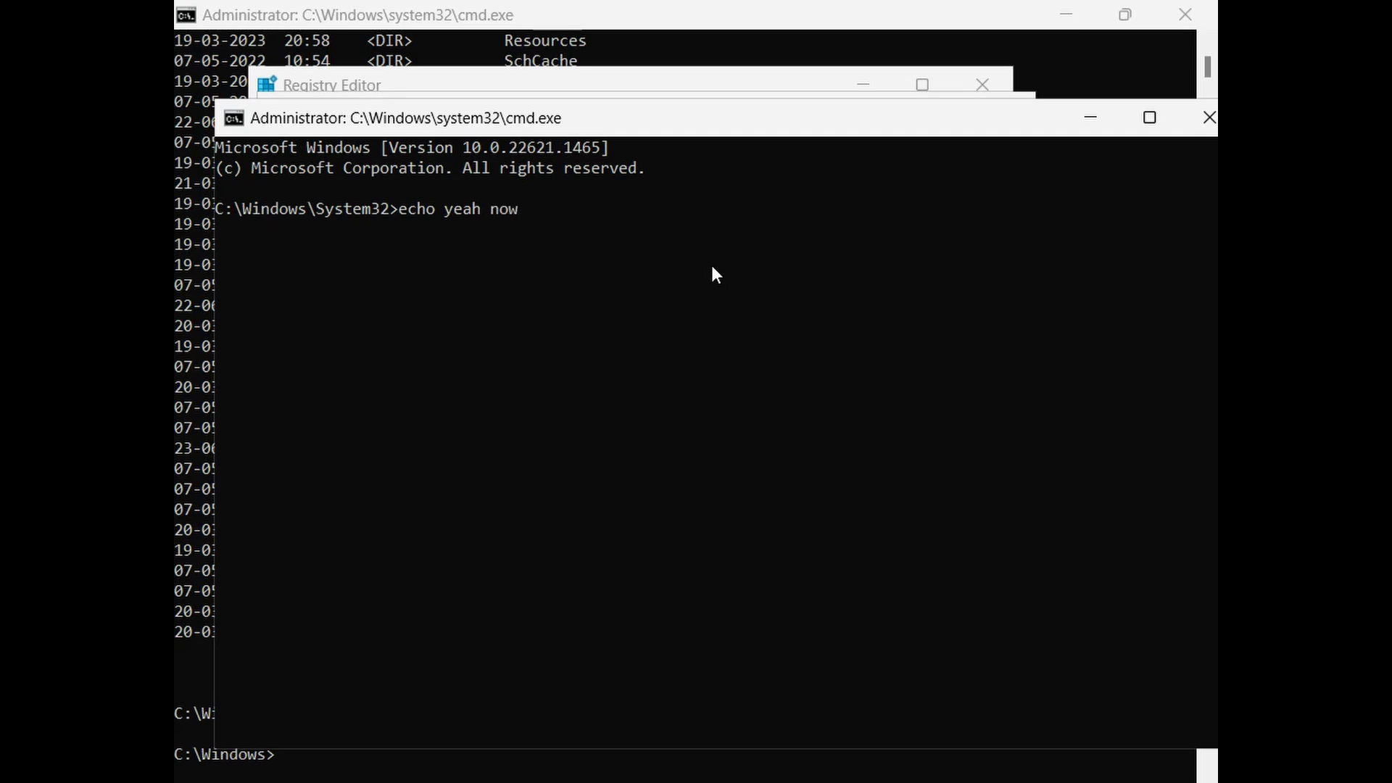
pyautogui.write(' we have the e')
pyautogui.write('orer')
pyautogui.press('Return')
pyautogui.write('exit')
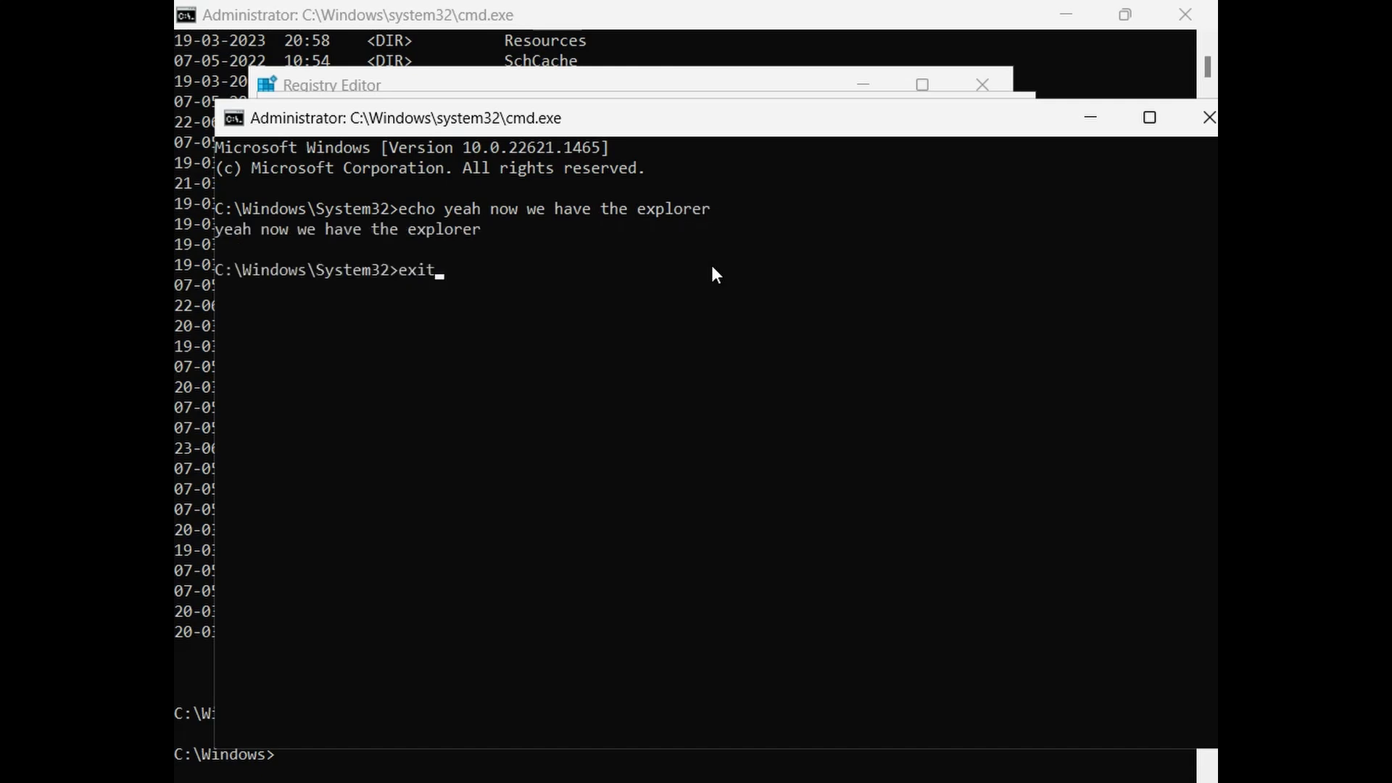
pyautogui.press('Return')
# - Browse to This PC in the registry import browser and inspect the properties of local disk C:
pyautogui.click(369, 338)
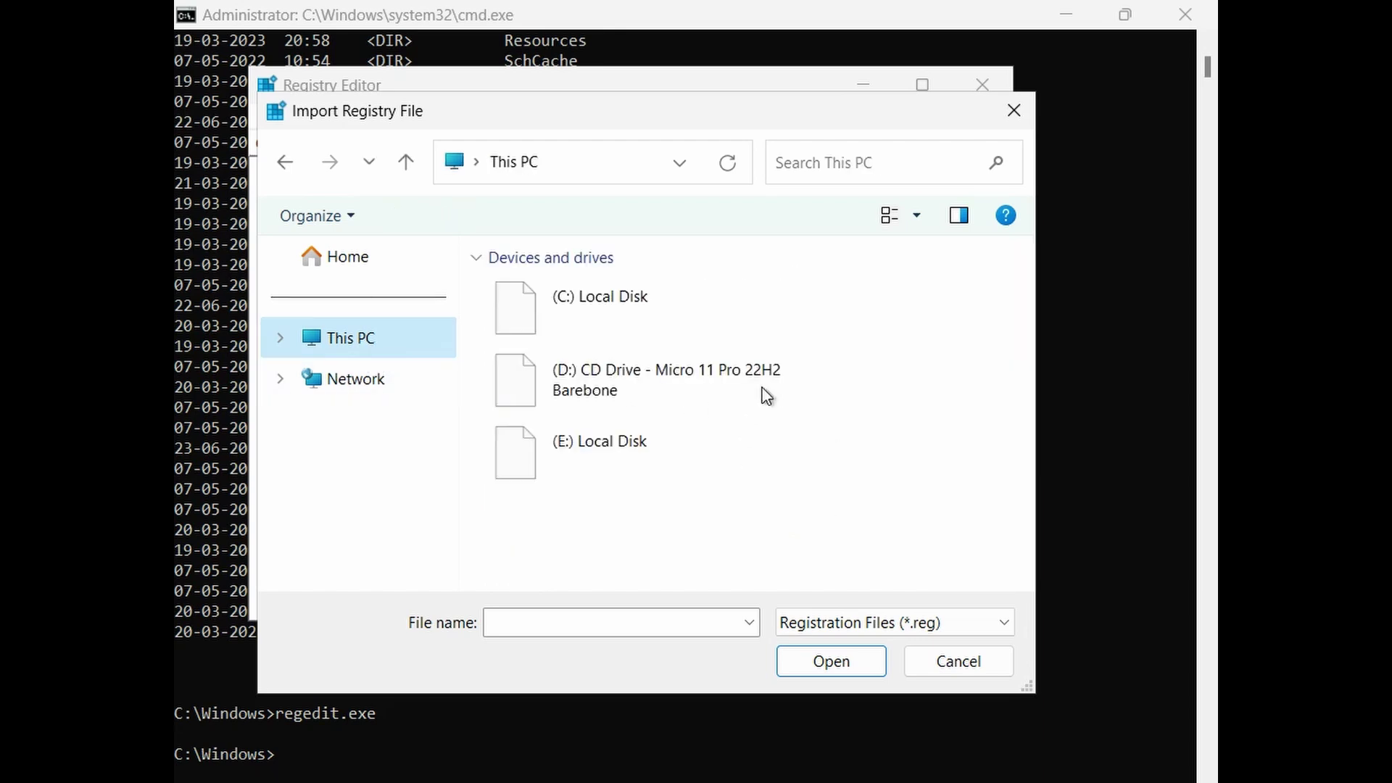
pyautogui.click(617, 315)
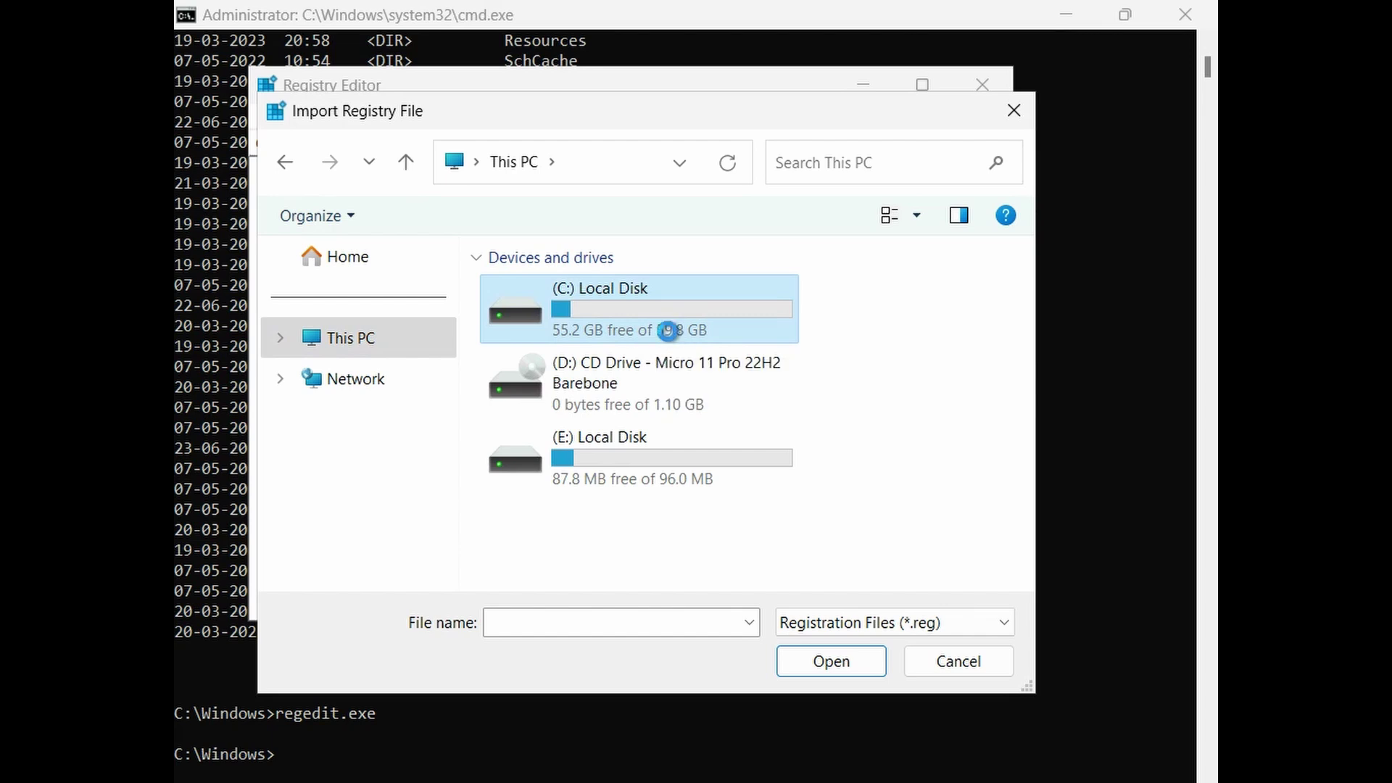
pyautogui.hotkey('shift', 'F10')
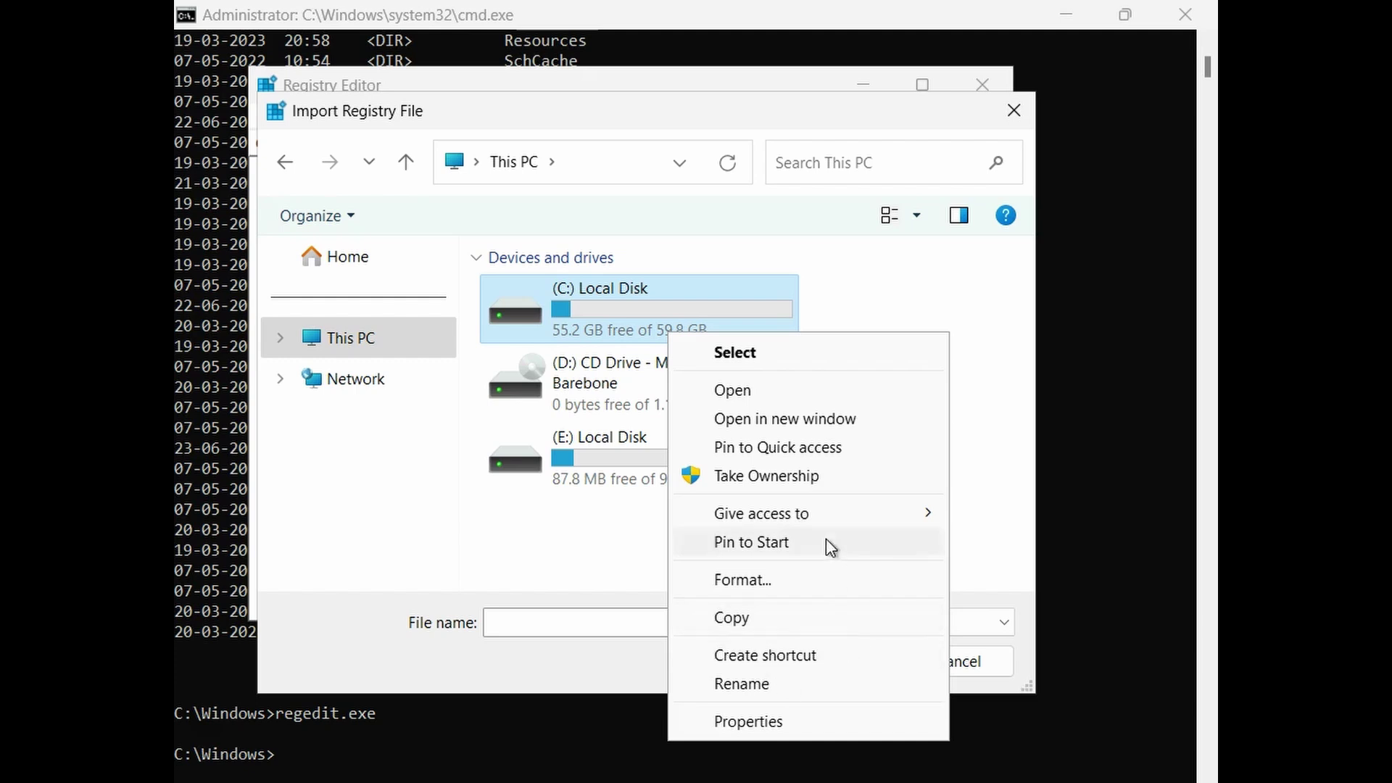
pyautogui.click(794, 727)
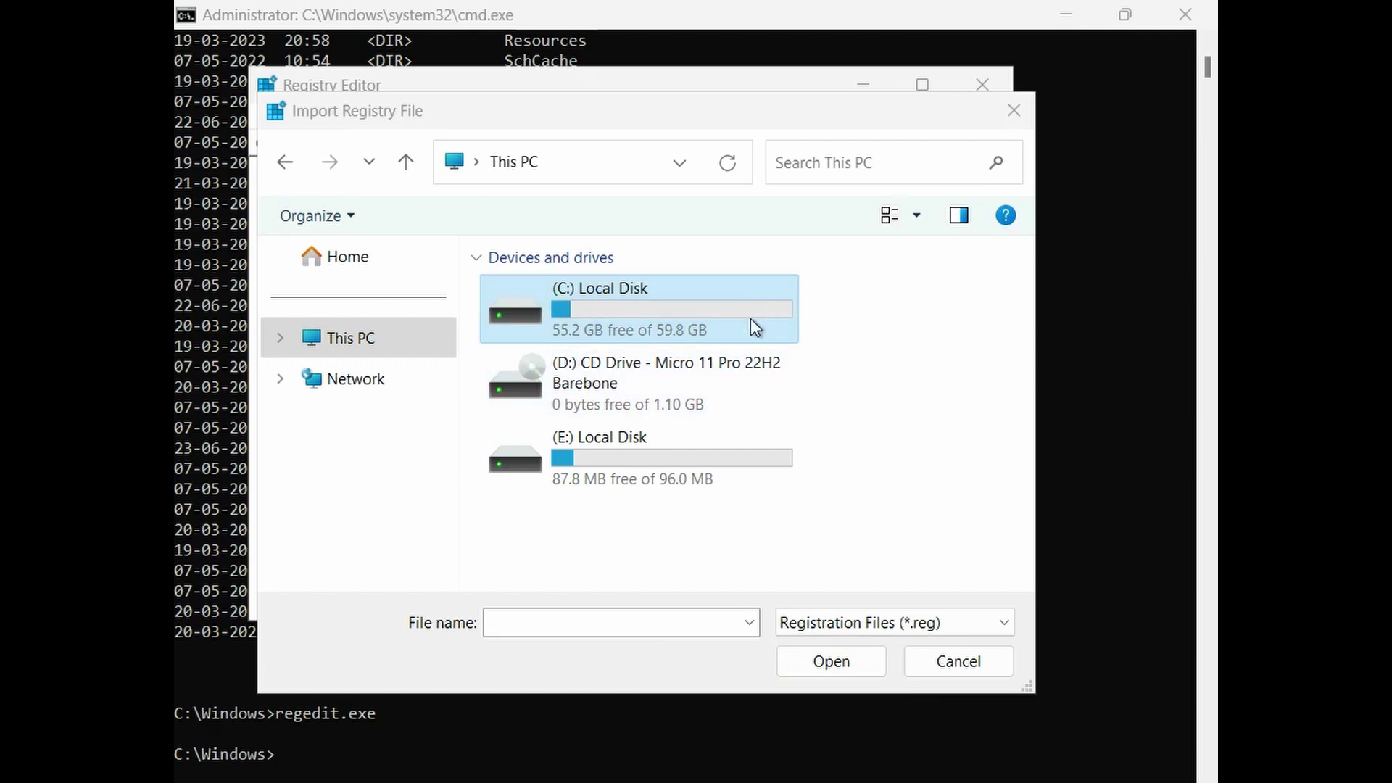
pyautogui.click(716, 373)
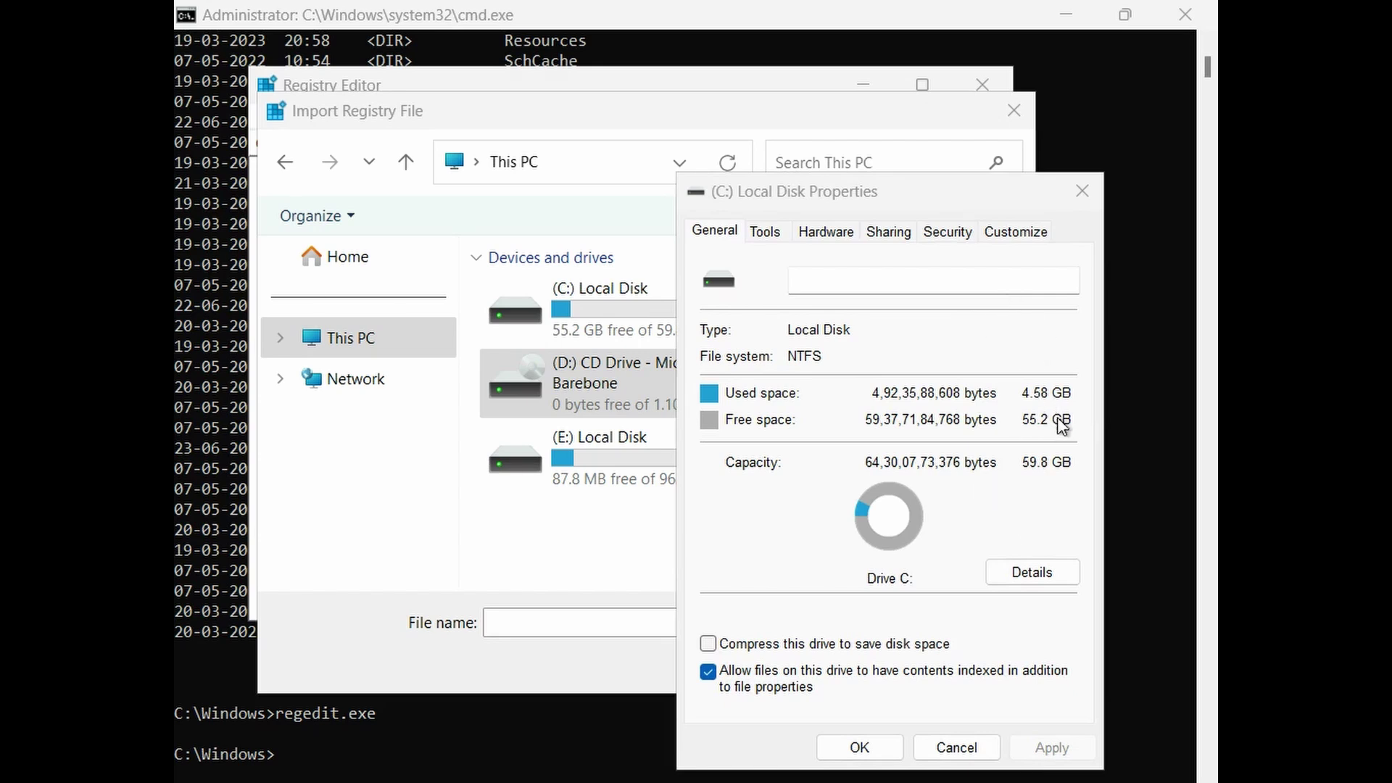
pyautogui.click(1083, 191)
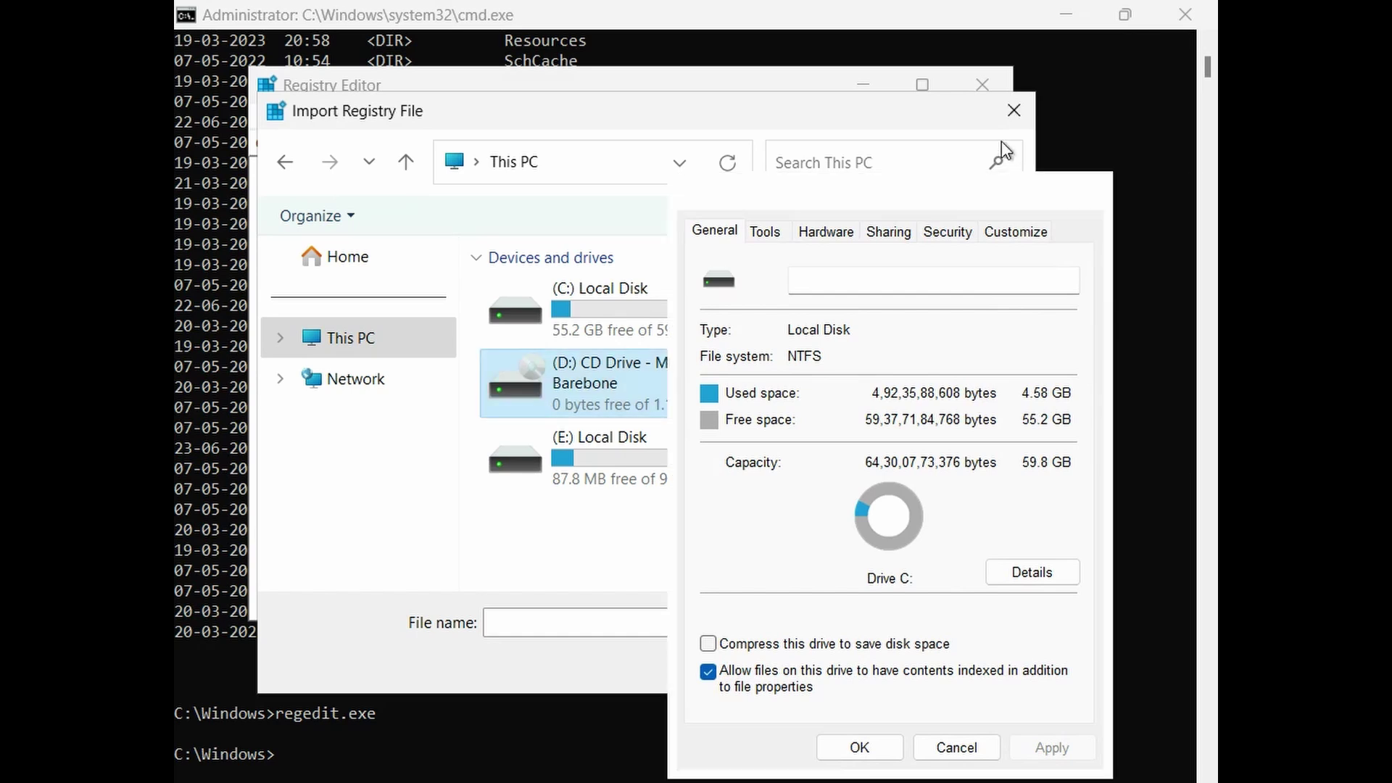
# - Close the registry import browser and the Registry Editor
pyautogui.click(1014, 110)
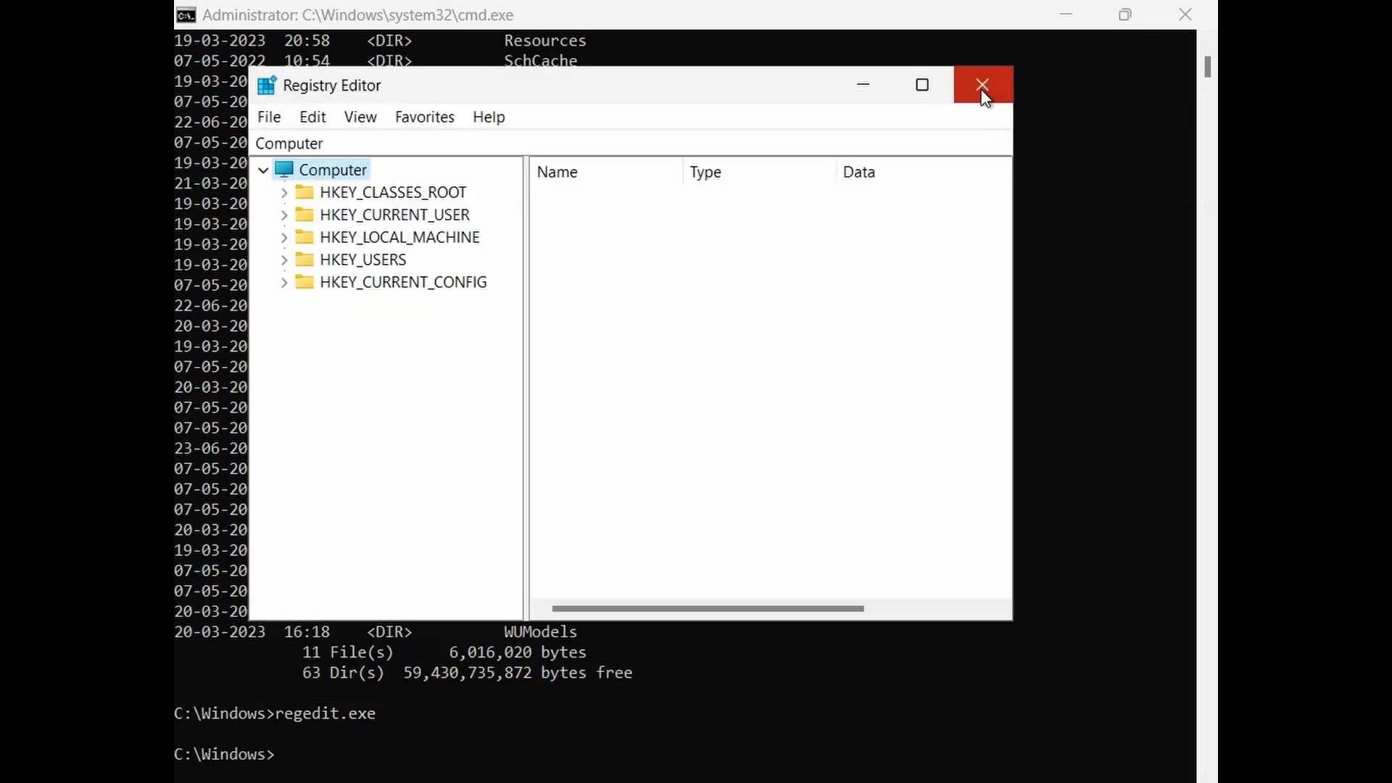
pyautogui.click(982, 85)
pyautogui.moveTo(729, 217); pyautogui.dragTo(759, 284)
pyautogui.click(755, 285)
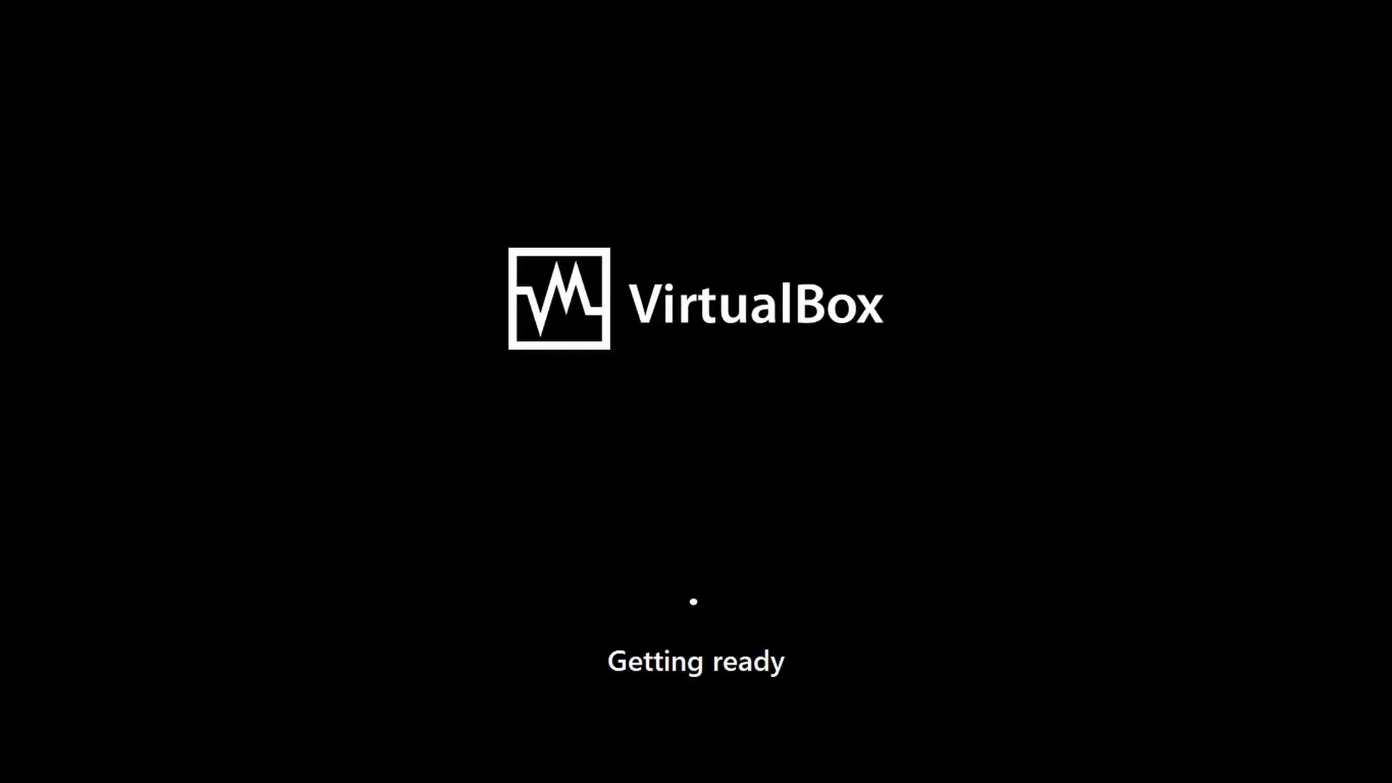
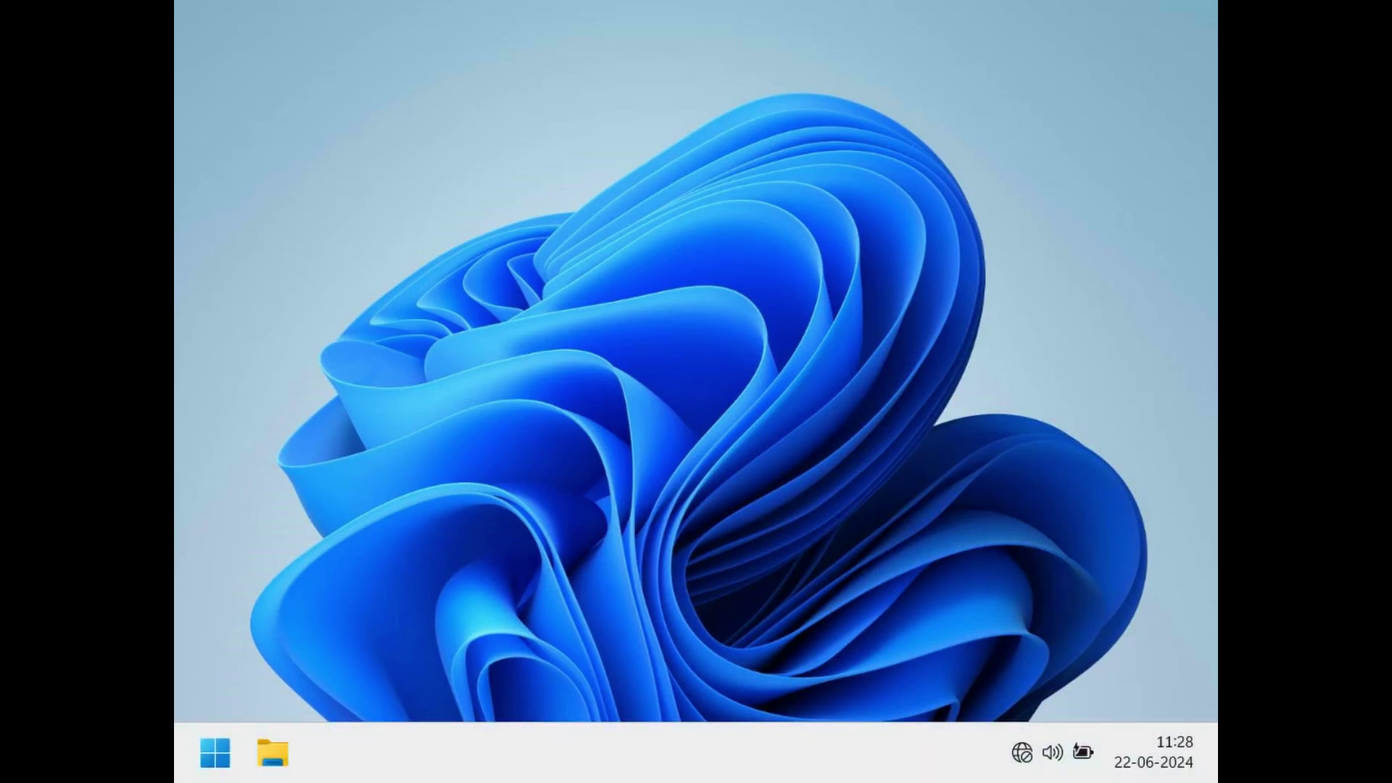
# - Look at the Start menu's pinned apps and close the command prompt window on the new desktop
pyautogui.press('super')
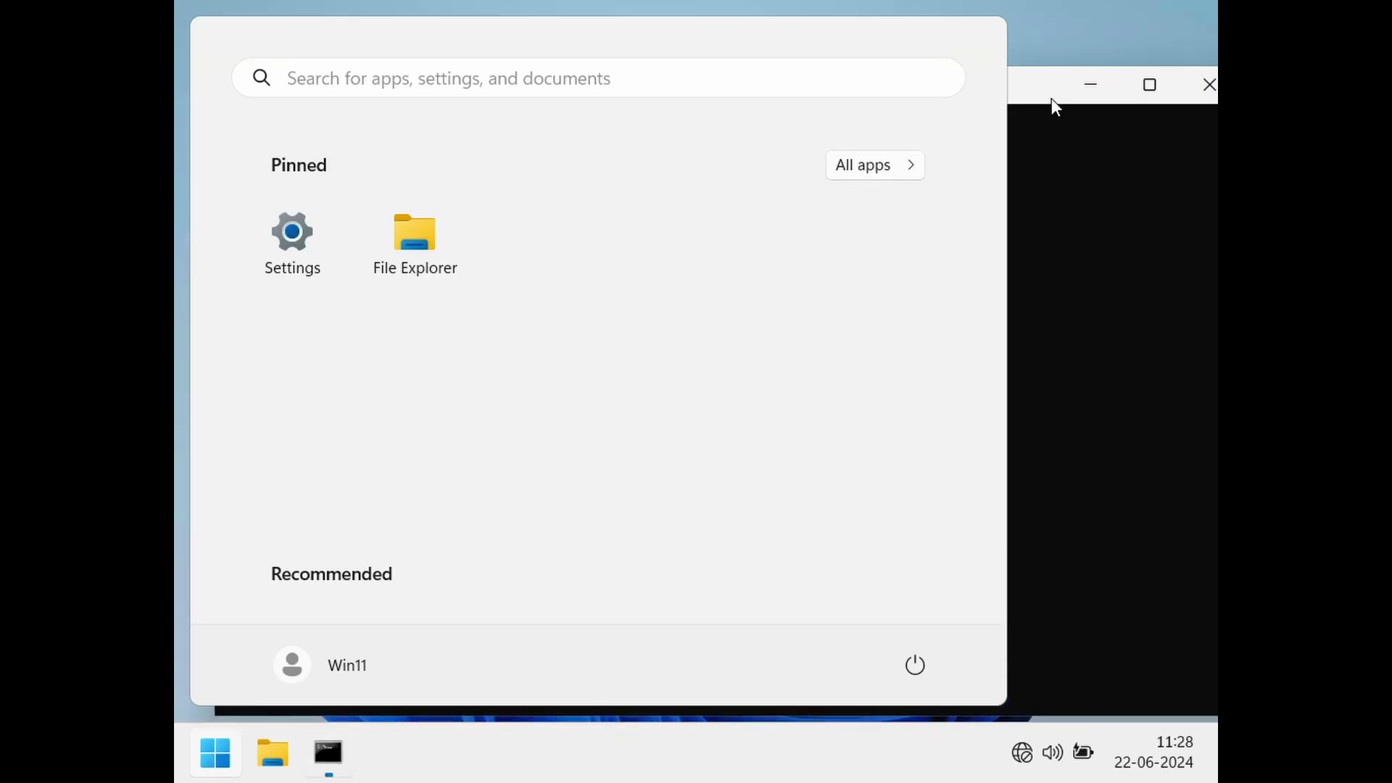
pyautogui.click(1190, 96)
pyautogui.click(1201, 89)
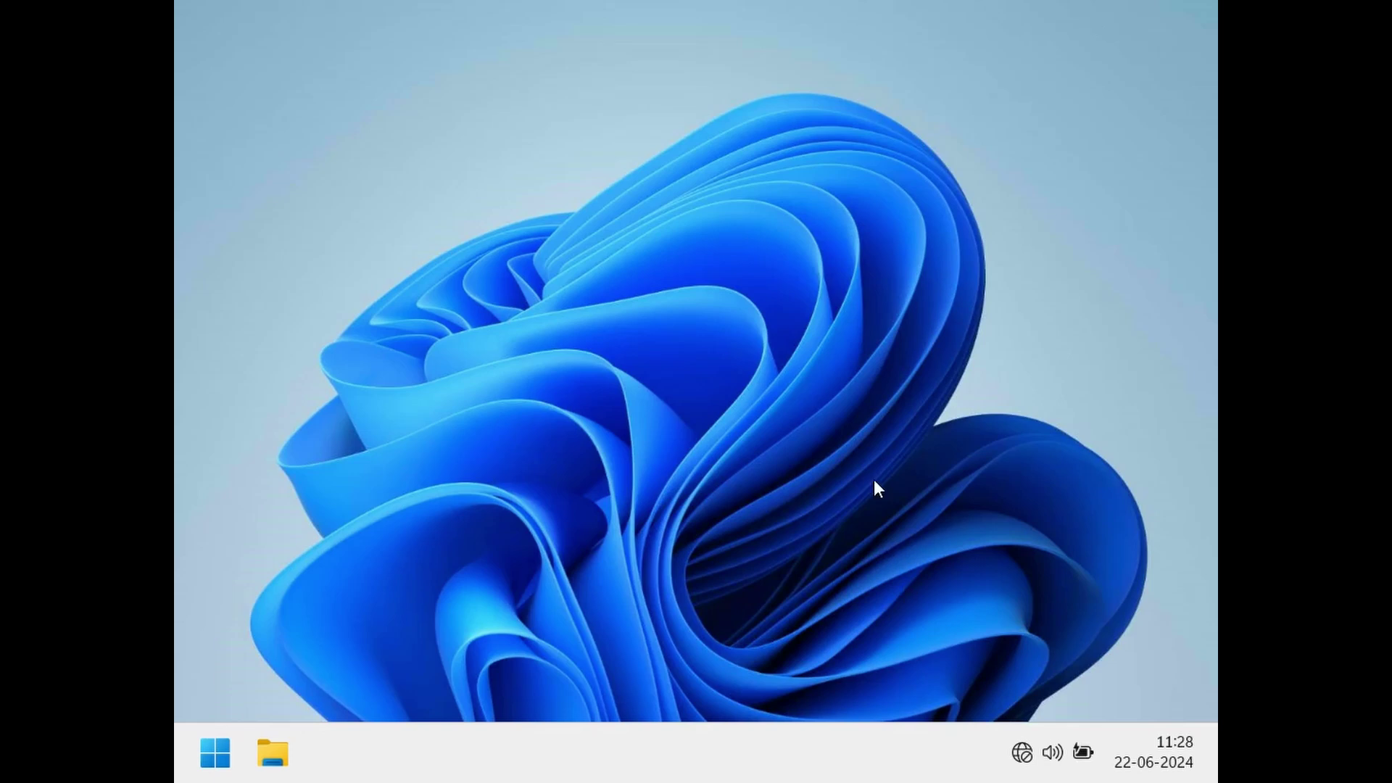
pyautogui.moveTo(829, 459); pyautogui.dragTo(874, 543)
pyautogui.moveTo(876, 312); pyautogui.dragTo(635, 532)
# - Open This PC in File Explorer and check the used space in the properties of local disk C:
pyautogui.press('super+e')
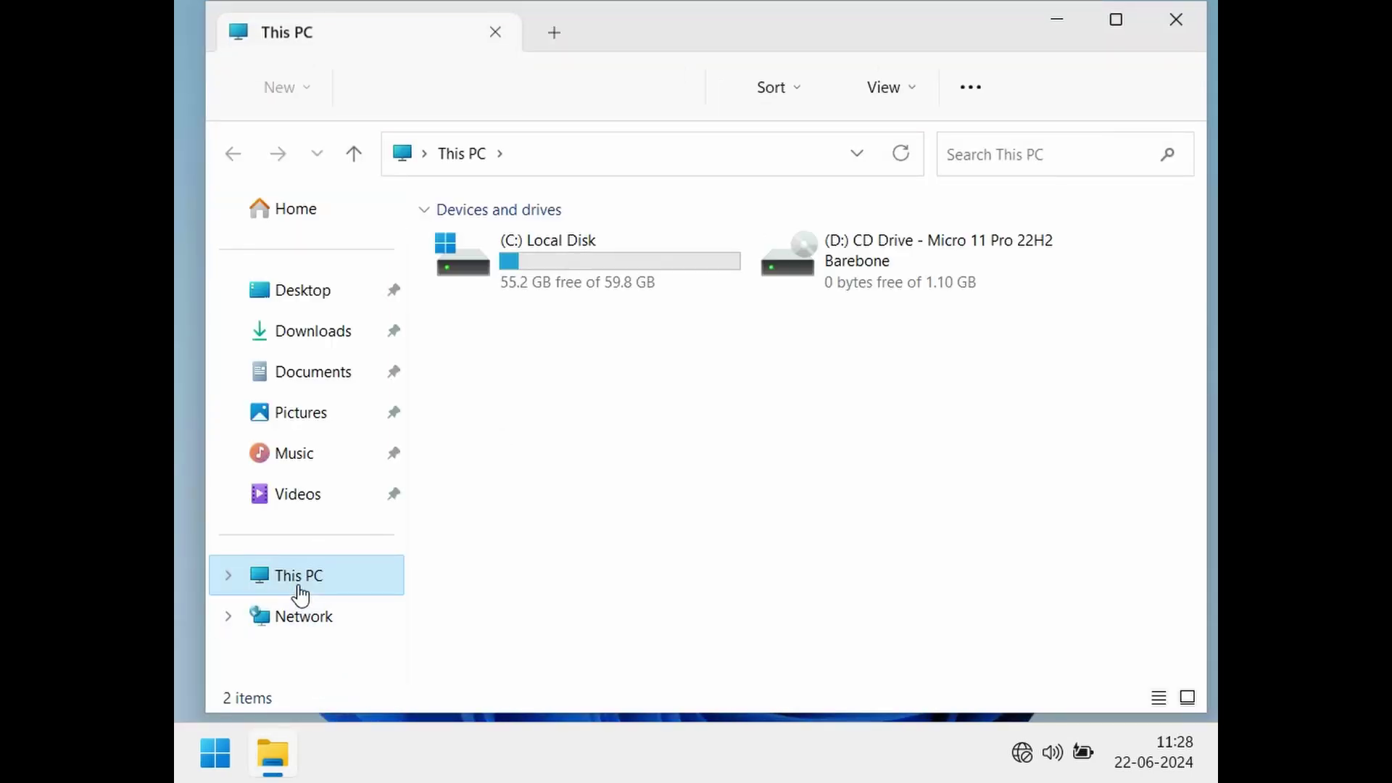
pyautogui.click(639, 286)
pyautogui.rightClick(638, 284)
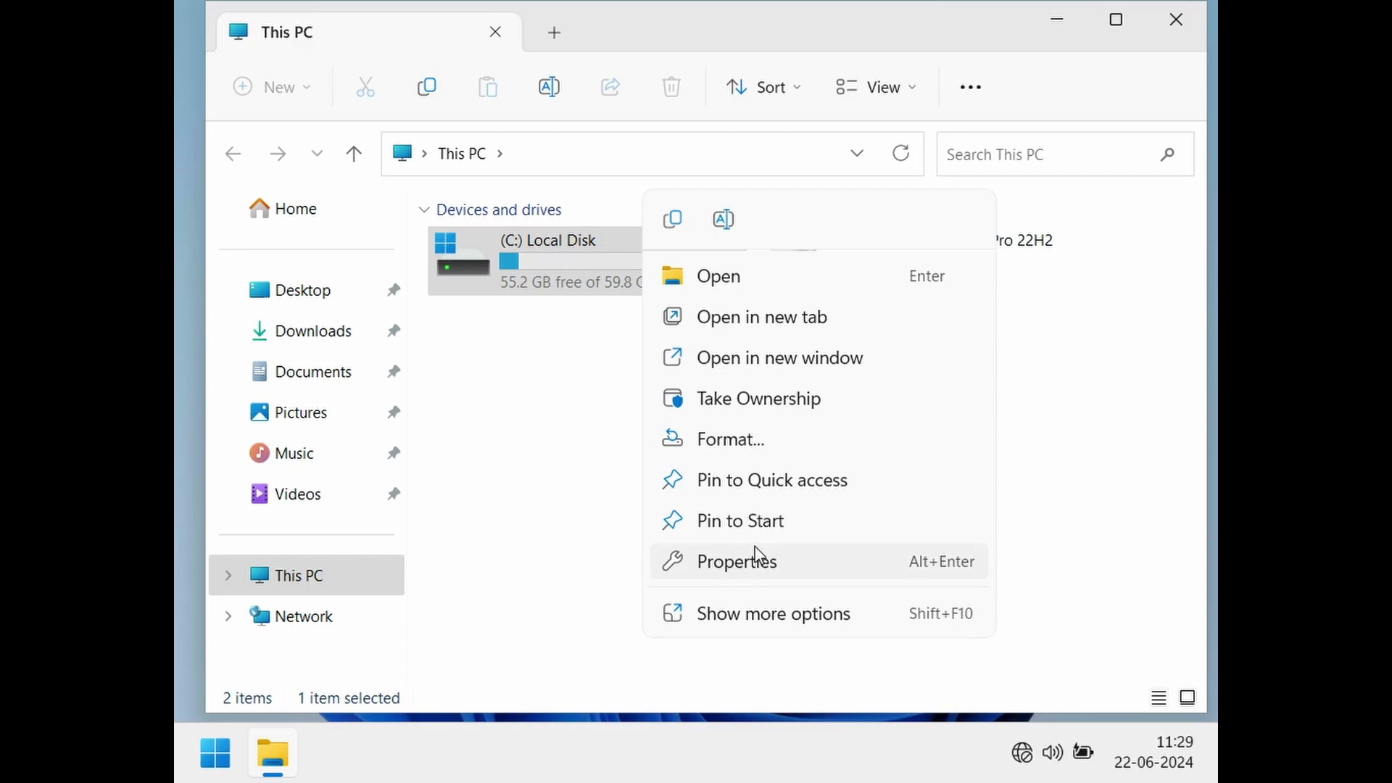
pyautogui.click(747, 557)
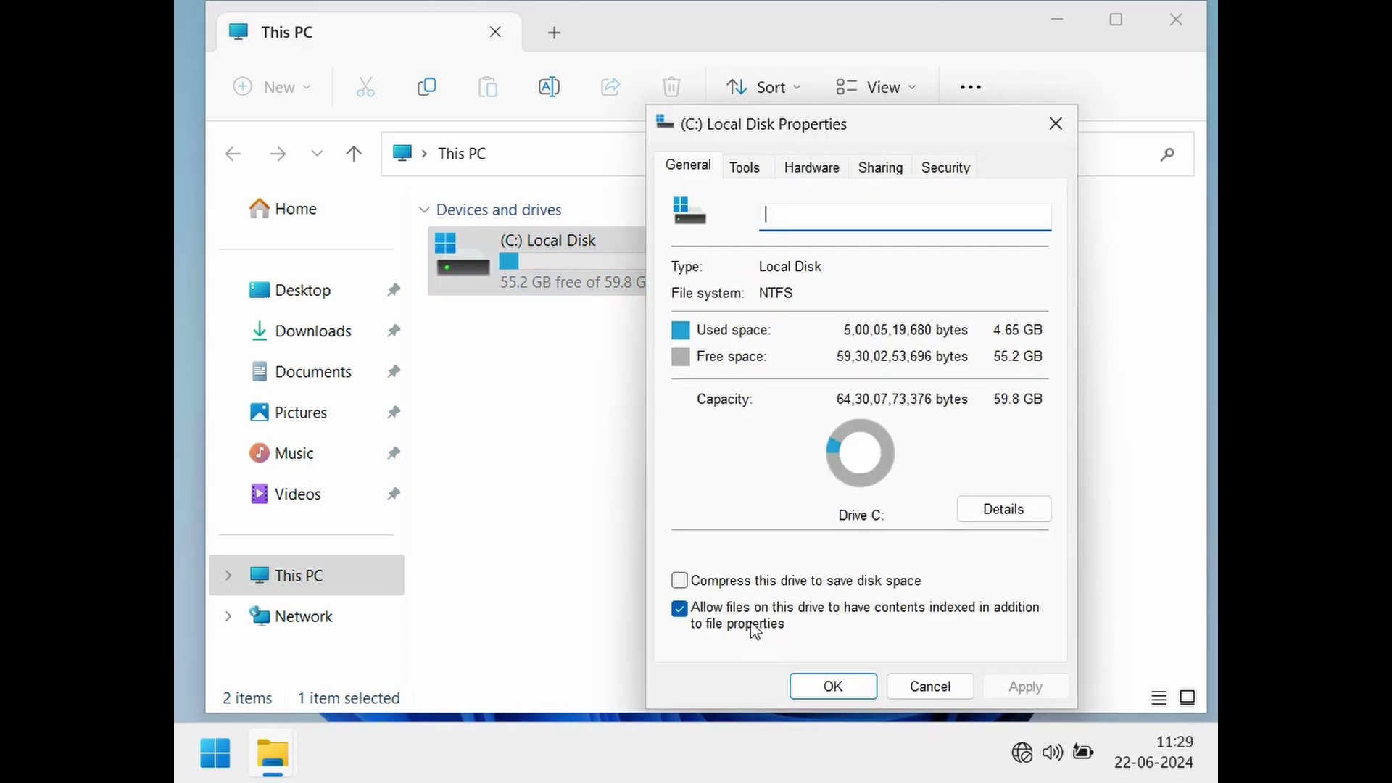
pyautogui.press('Escape')
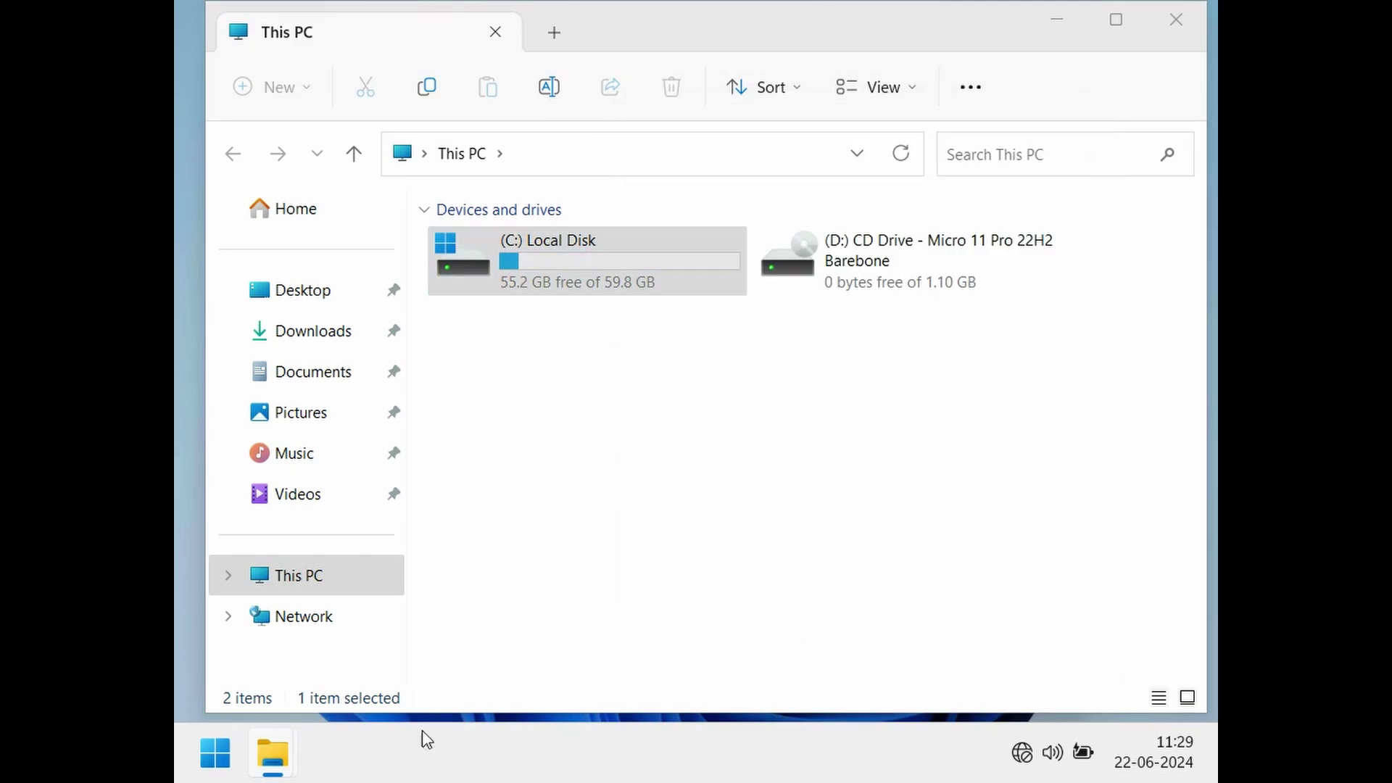
# - Compress drive C: to save disk space, applying the change to subfolders and files and ignoring all attribute errors
pyautogui.moveTo(272, 754)
pyautogui.click(537, 580)
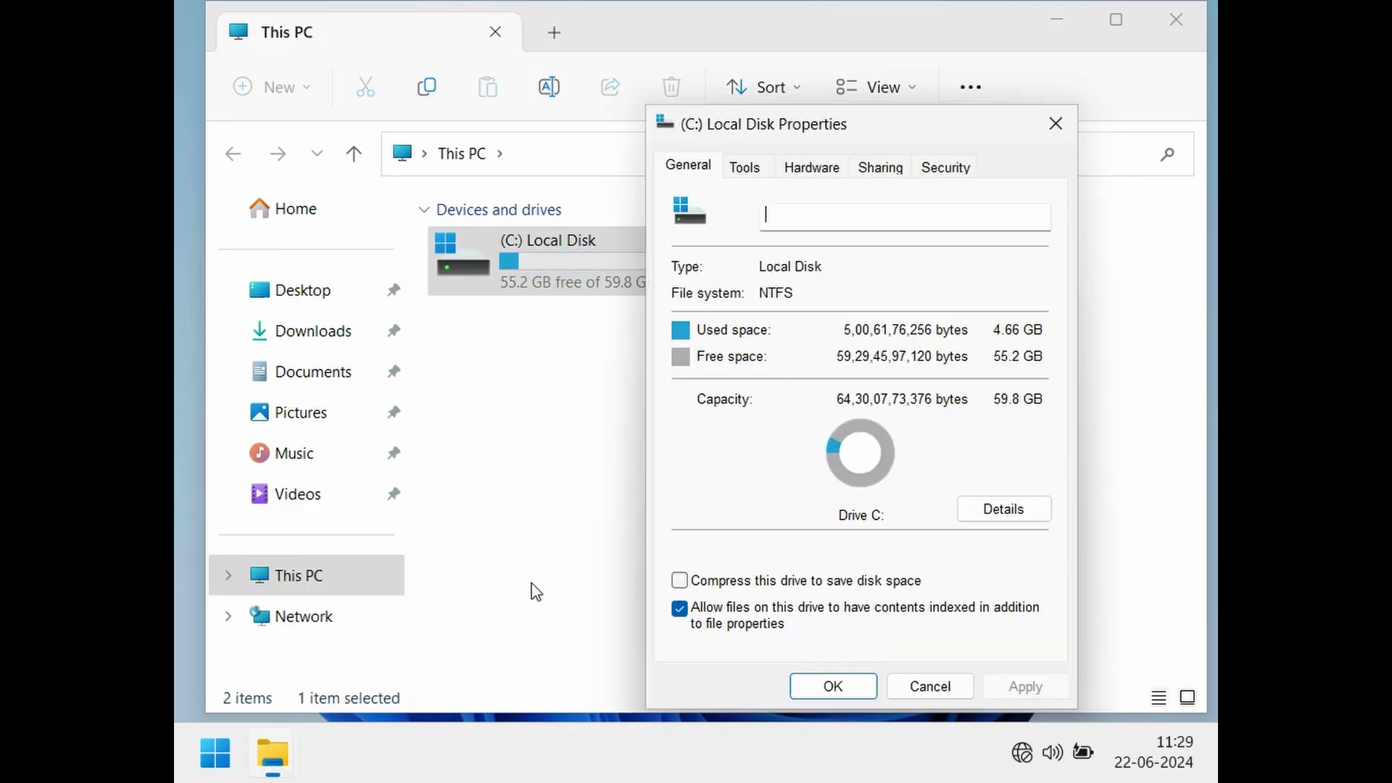
pyautogui.click(847, 582)
pyautogui.click(820, 684)
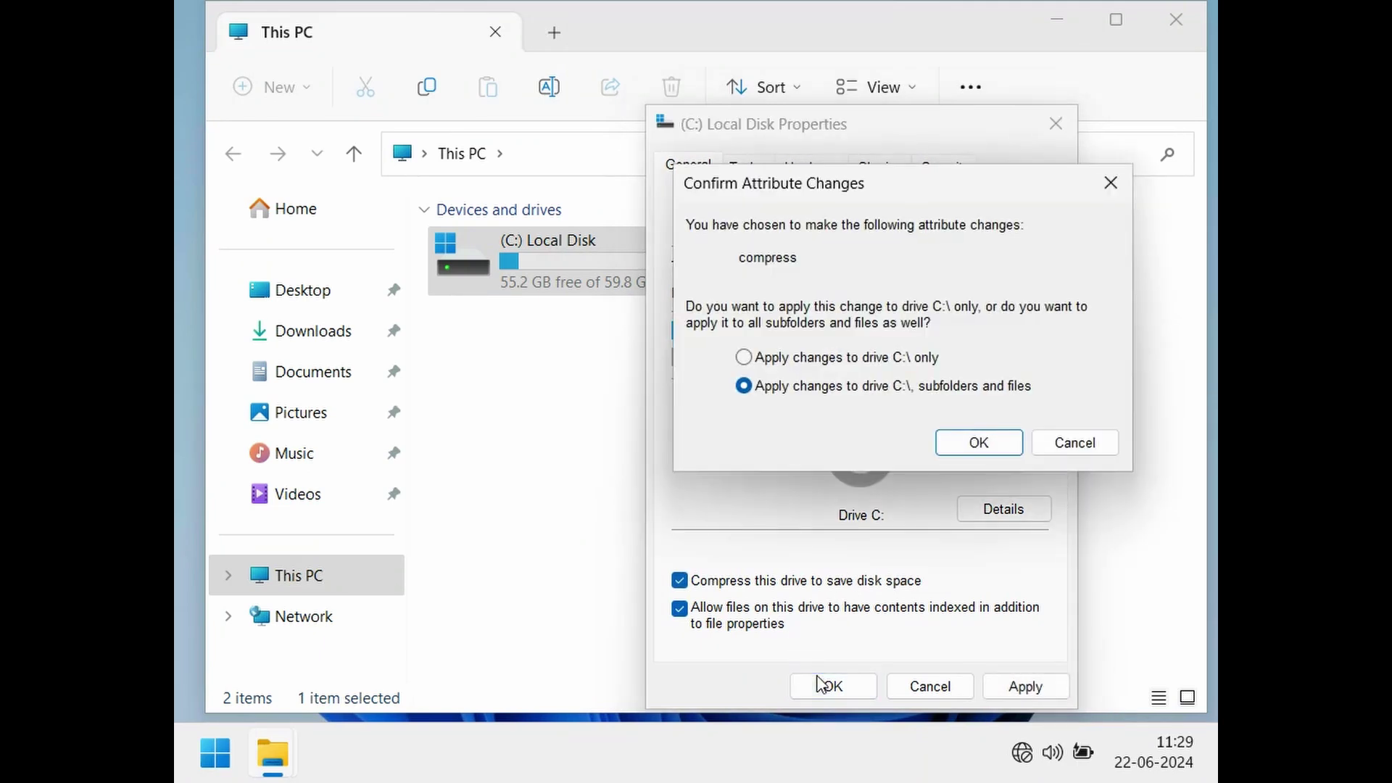
pyautogui.click(948, 448)
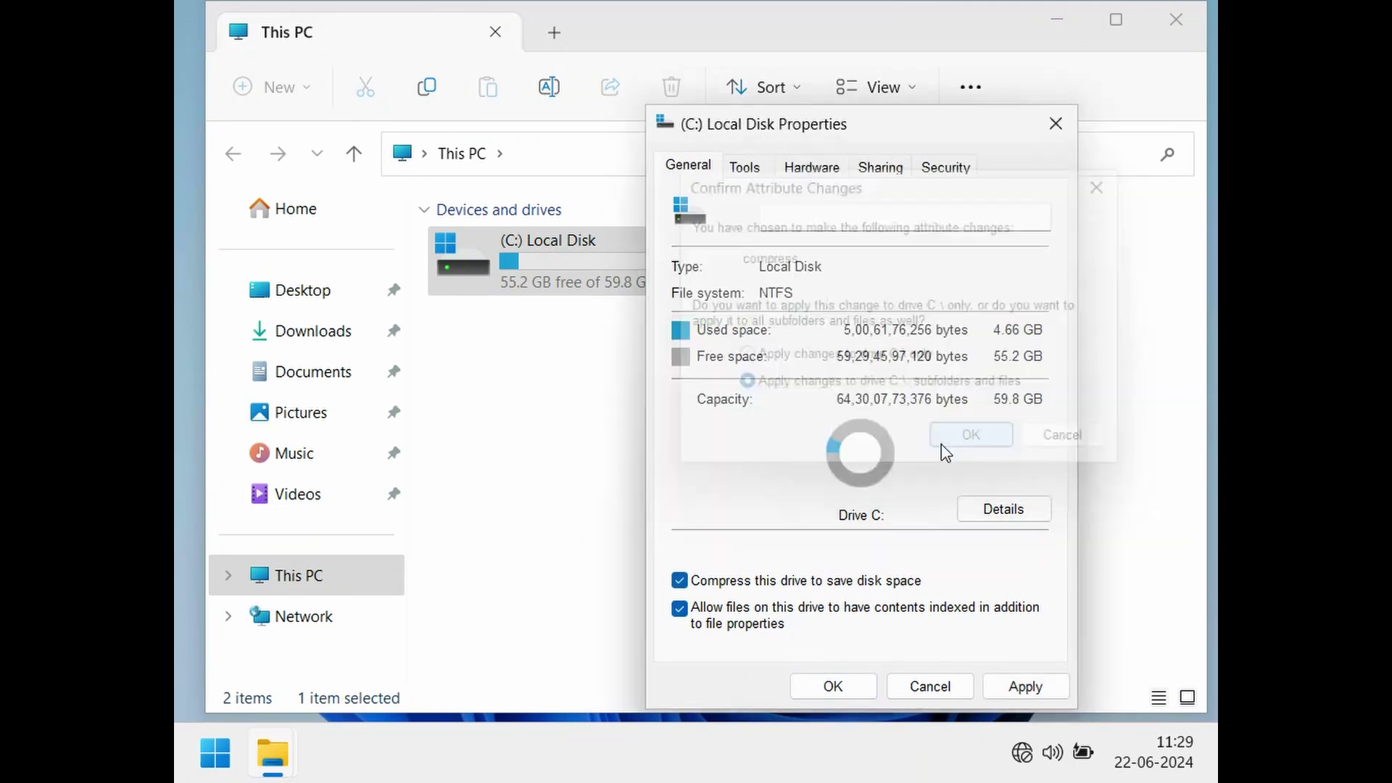
pyautogui.click(758, 421)
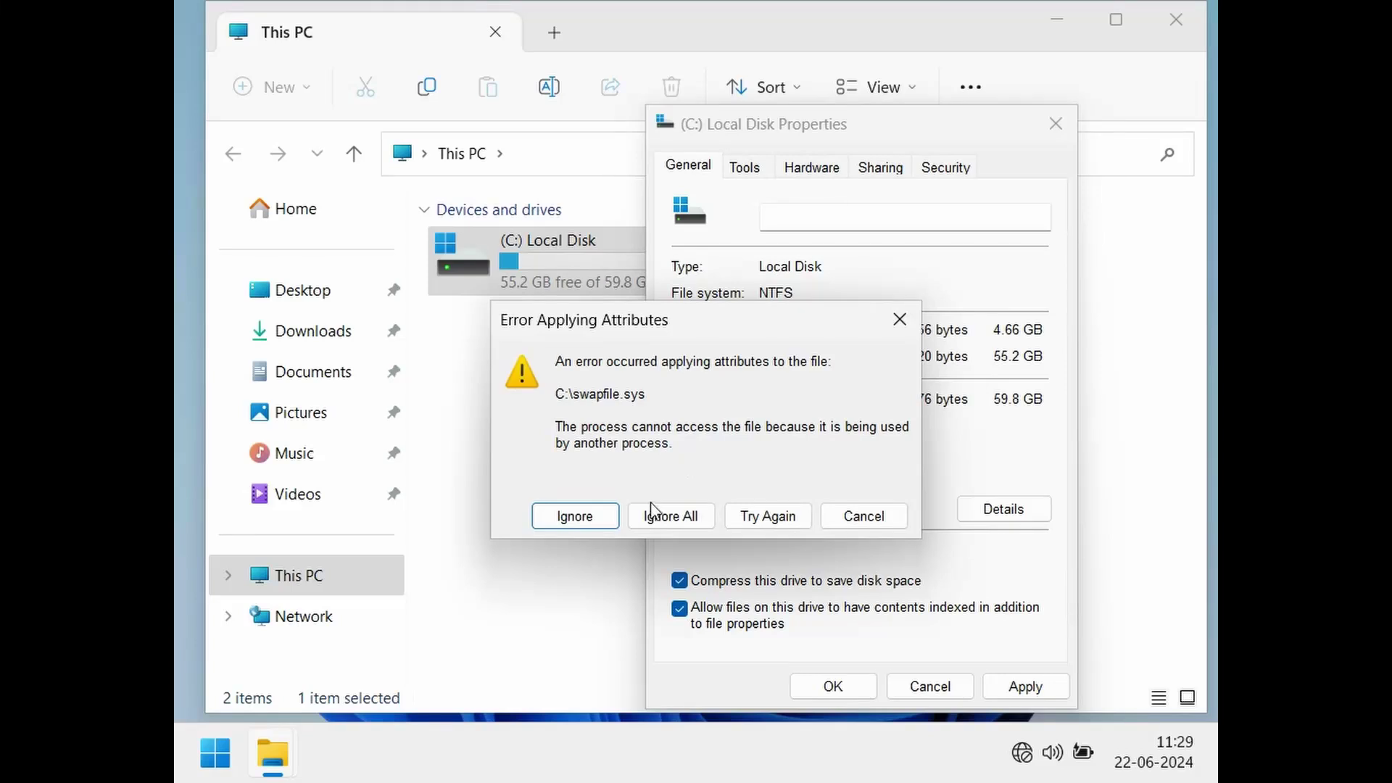
pyautogui.click(696, 516)
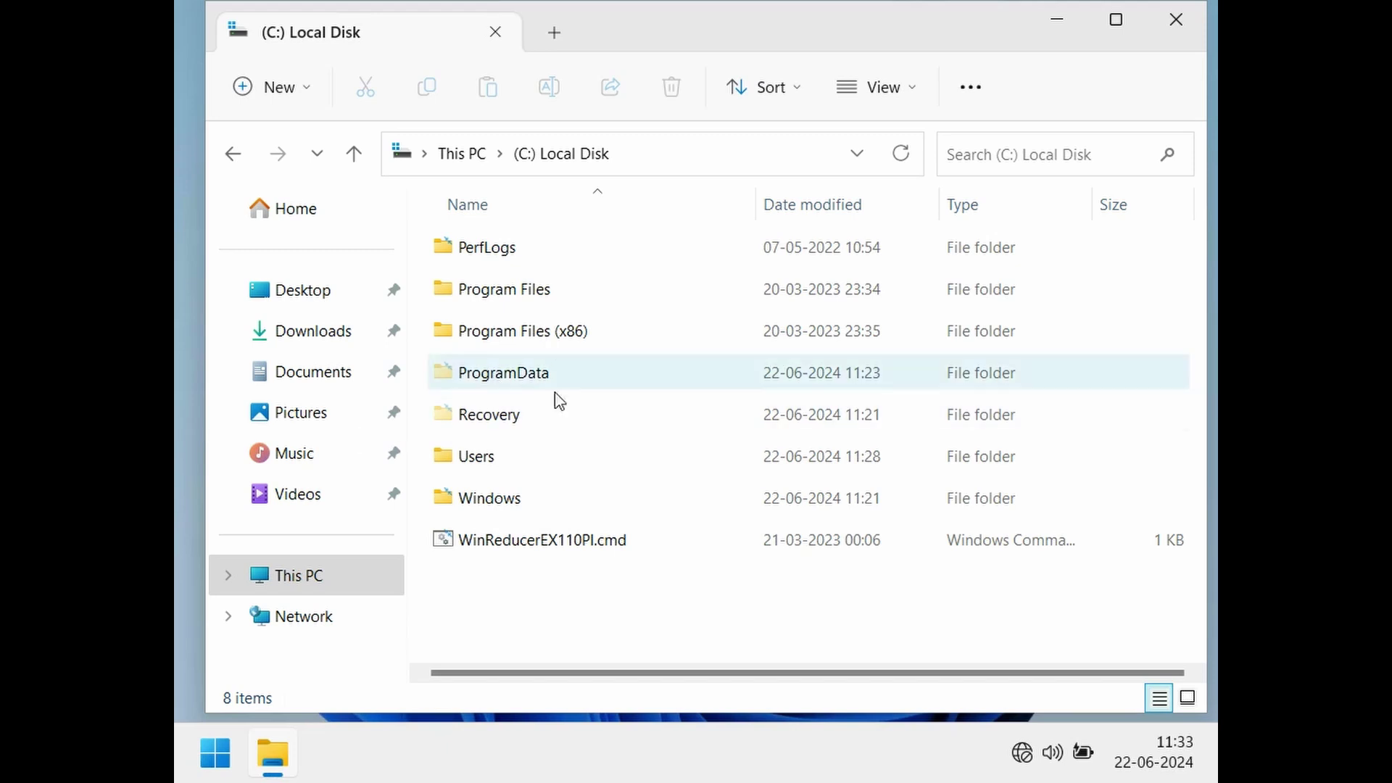
# - Return to This PC and check the context menus available in File Explorer and on the desktop
pyautogui.click(295, 589)
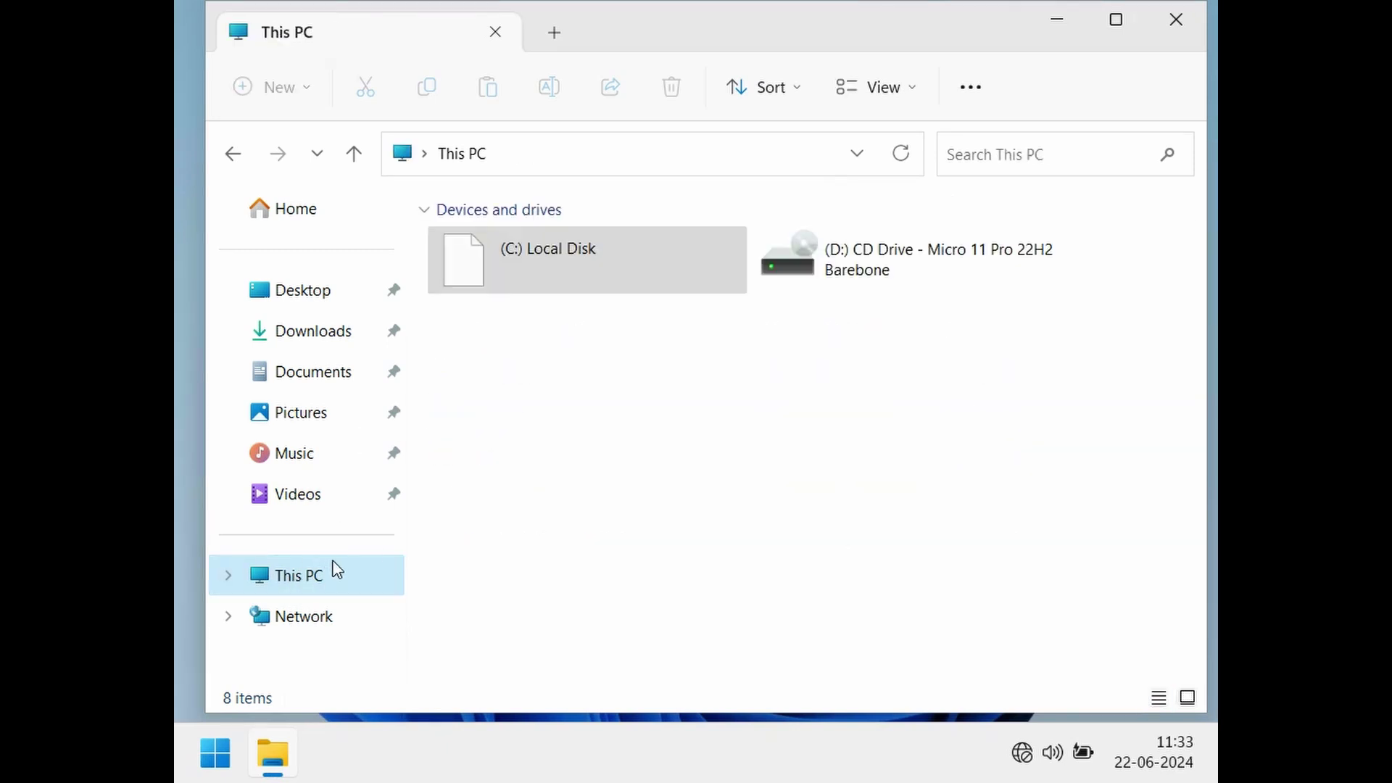
pyautogui.rightClick(628, 297)
pyautogui.click(576, 442)
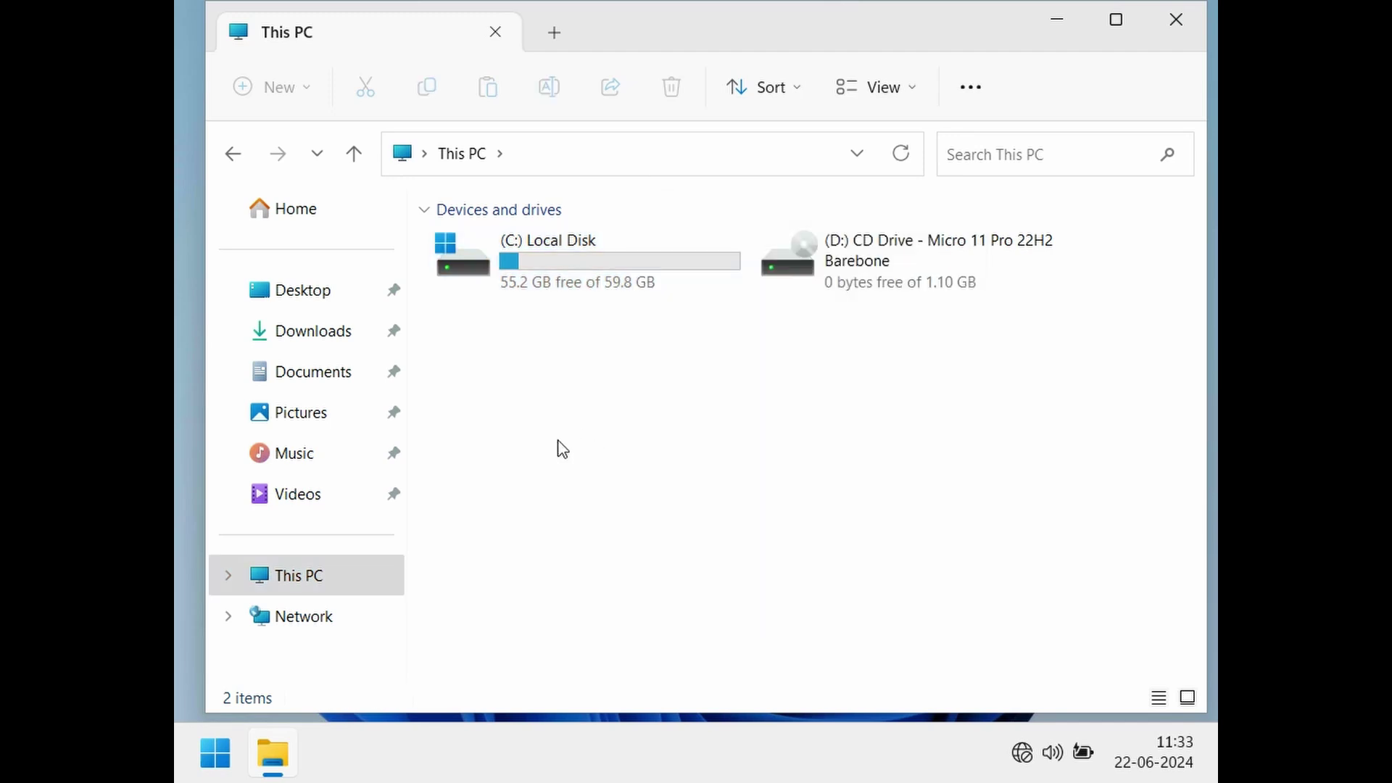
pyautogui.rightClick(564, 449)
pyautogui.press('Escape')
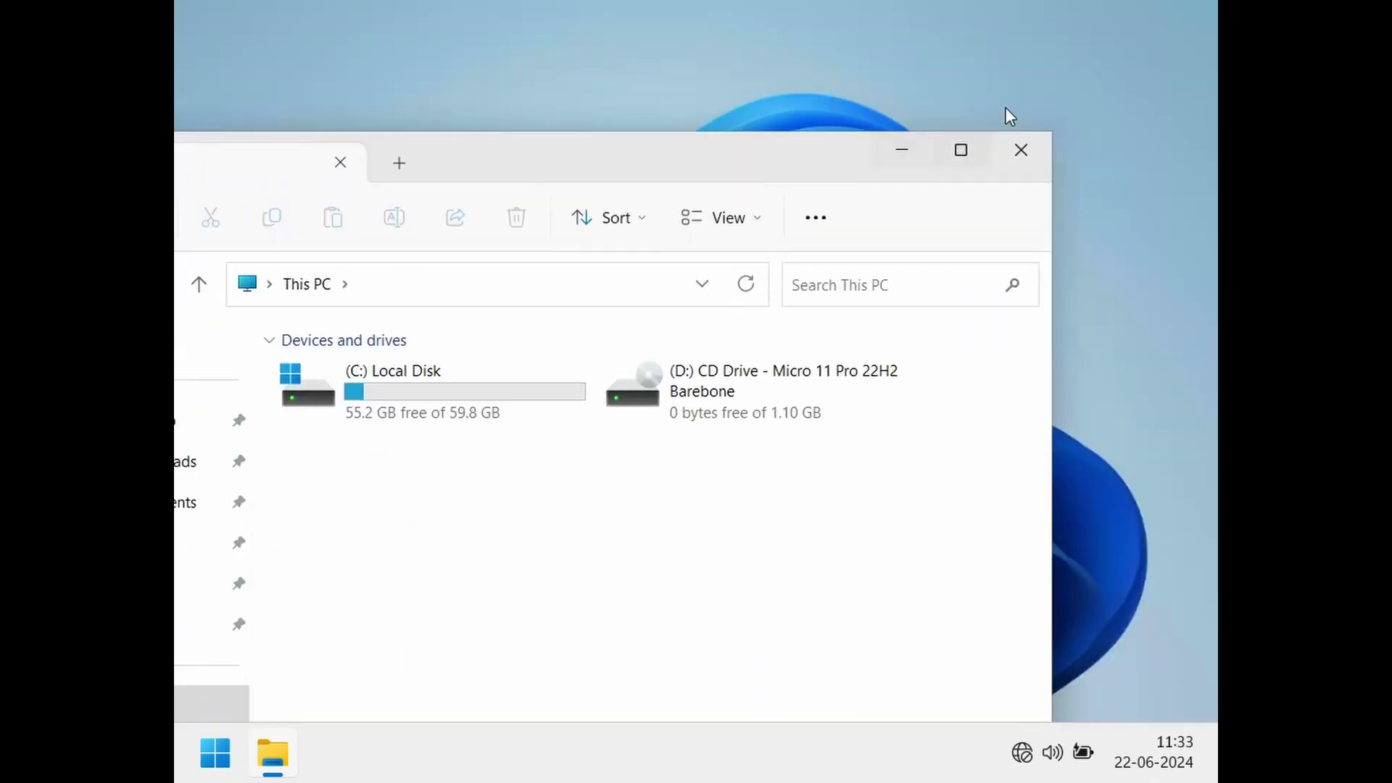
pyautogui.rightClick(1001, 111)
pyautogui.click(1103, 202)
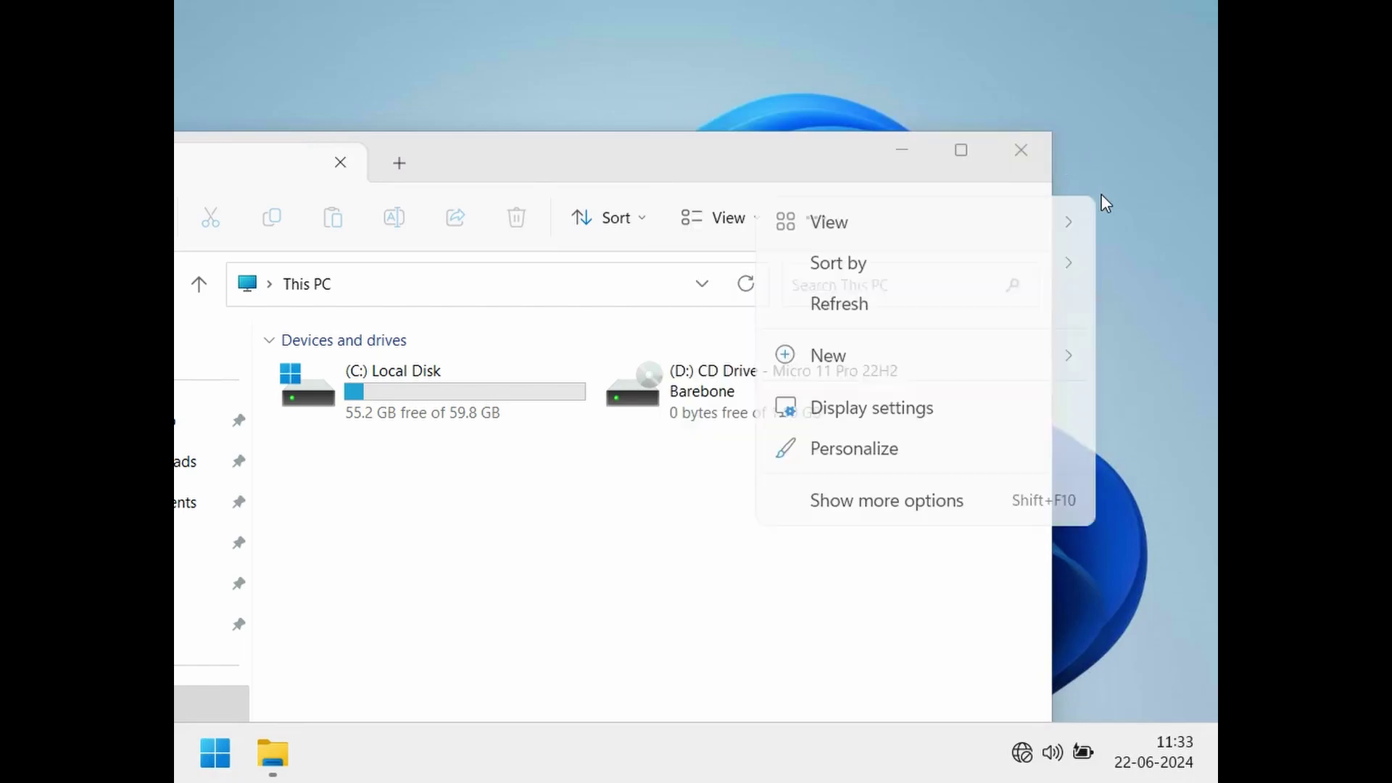
# - Maximize File Explorer, open local disk C:, and briefly look at the Start menu
pyautogui.click(961, 149)
pyautogui.doubleClick(644, 273)
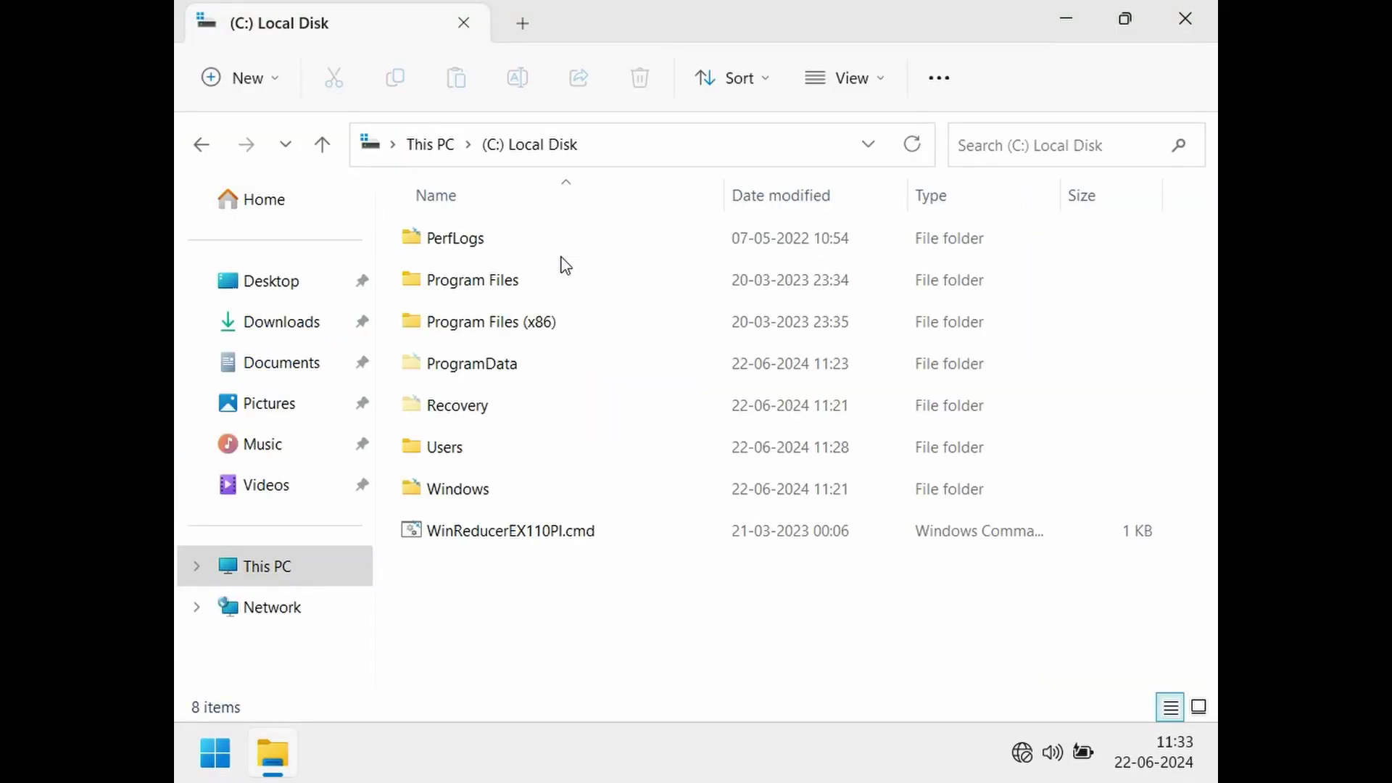
pyautogui.click(215, 753)
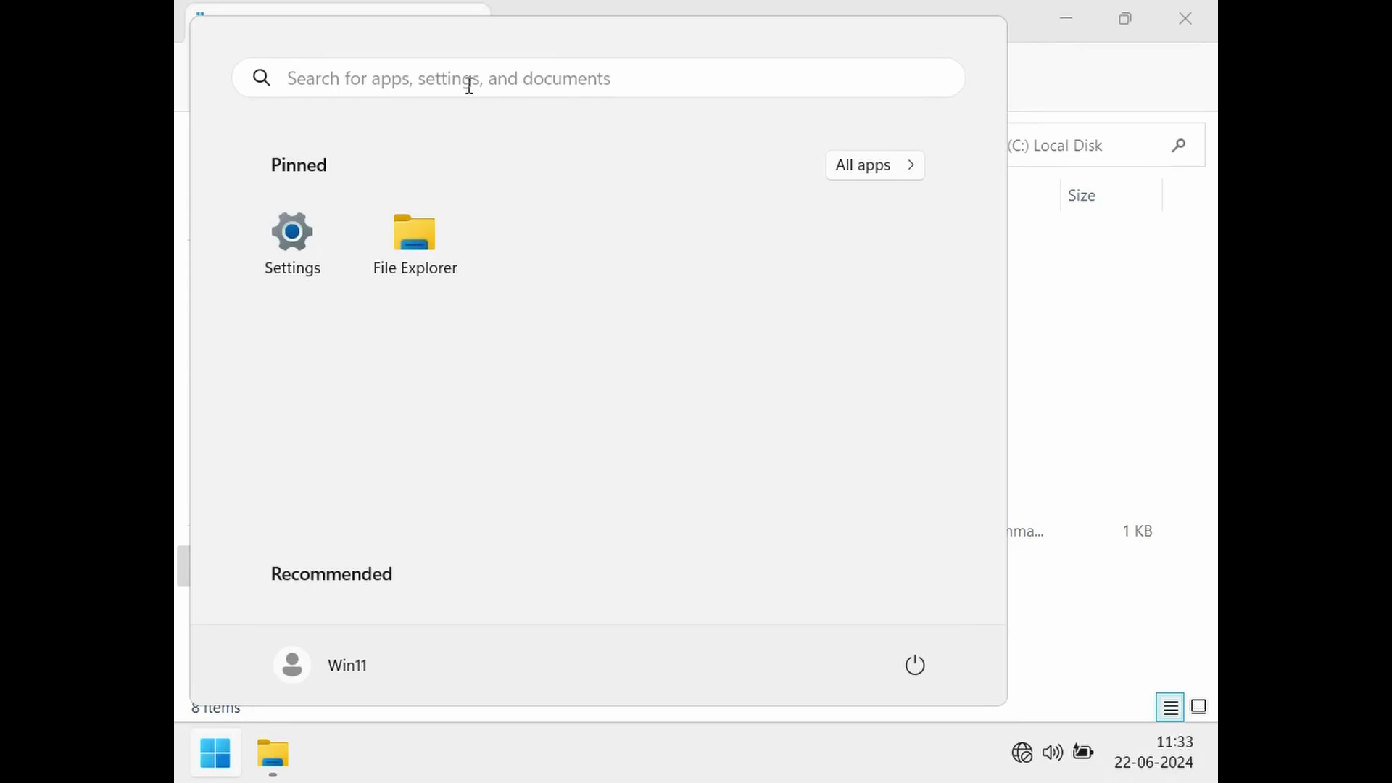
pyautogui.click(1040, 472)
pyautogui.click(484, 663)
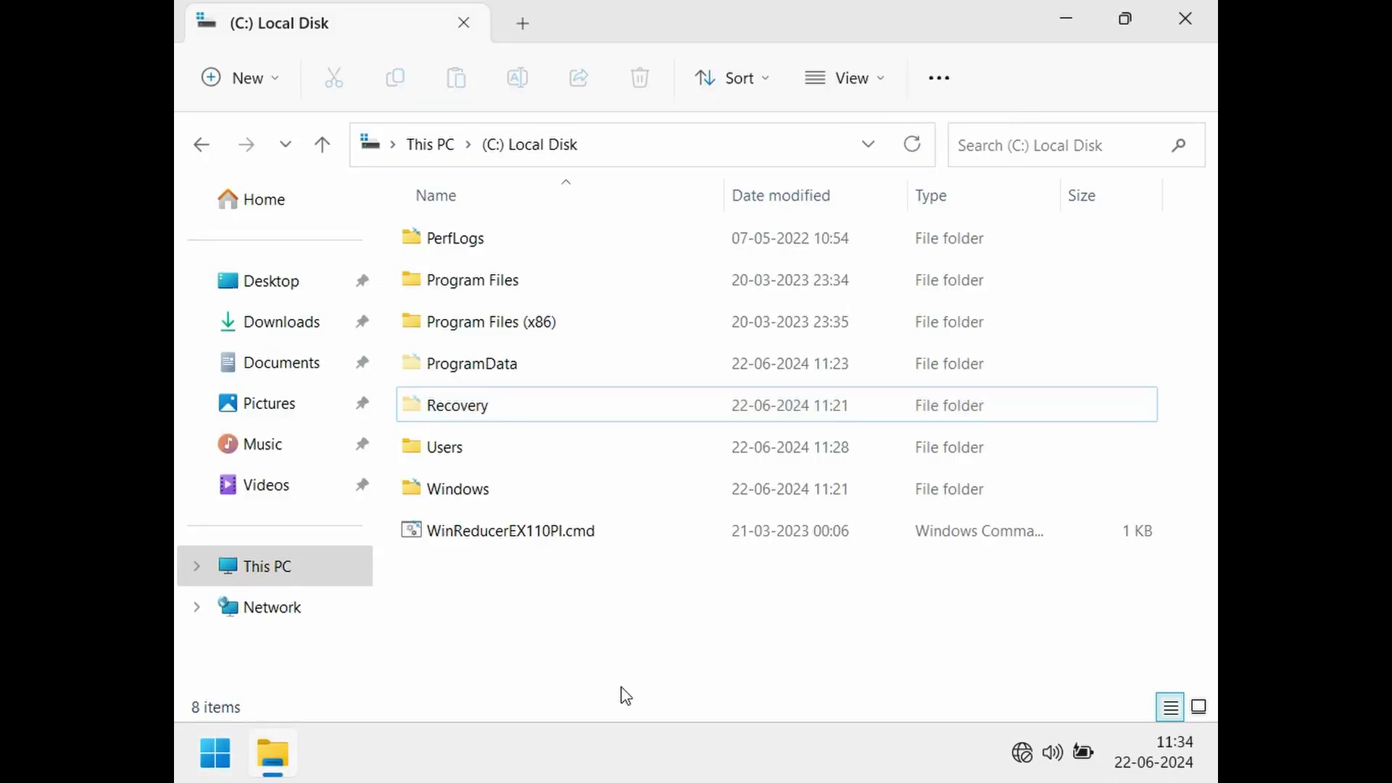
# - Run control to open Control Panel, view the installed programs list, and return to the main categories
pyautogui.press('super+r')
pyautogui.write('control')
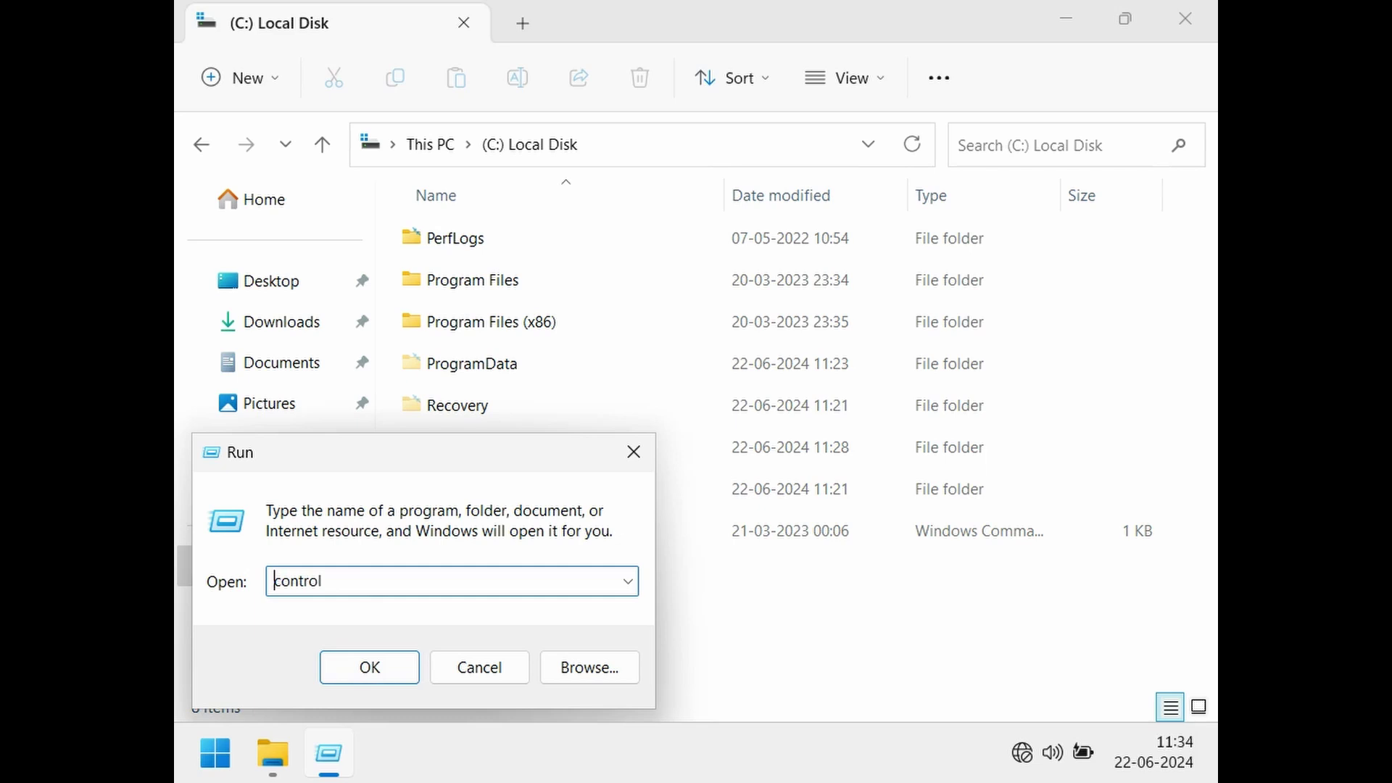
pyautogui.press('Return')
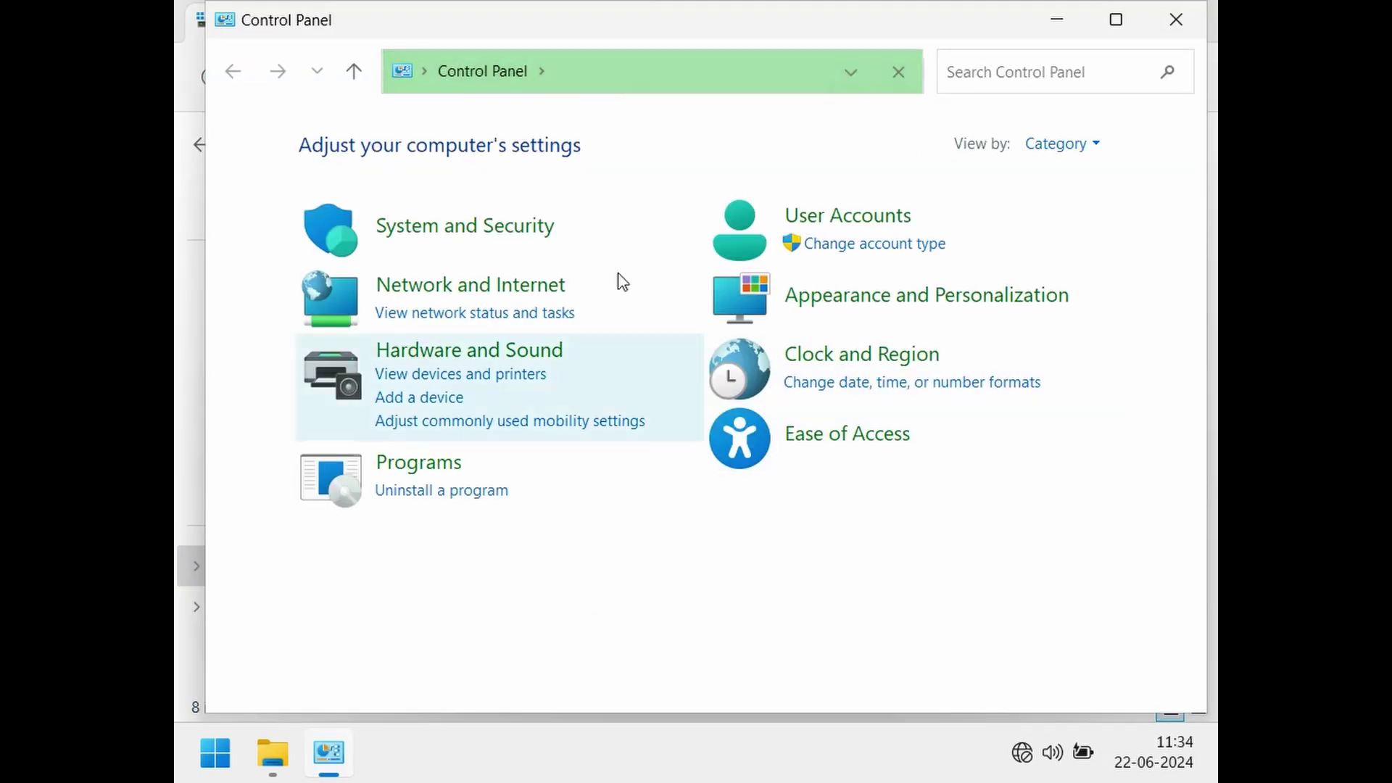
pyautogui.click(437, 458)
pyautogui.click(603, 156)
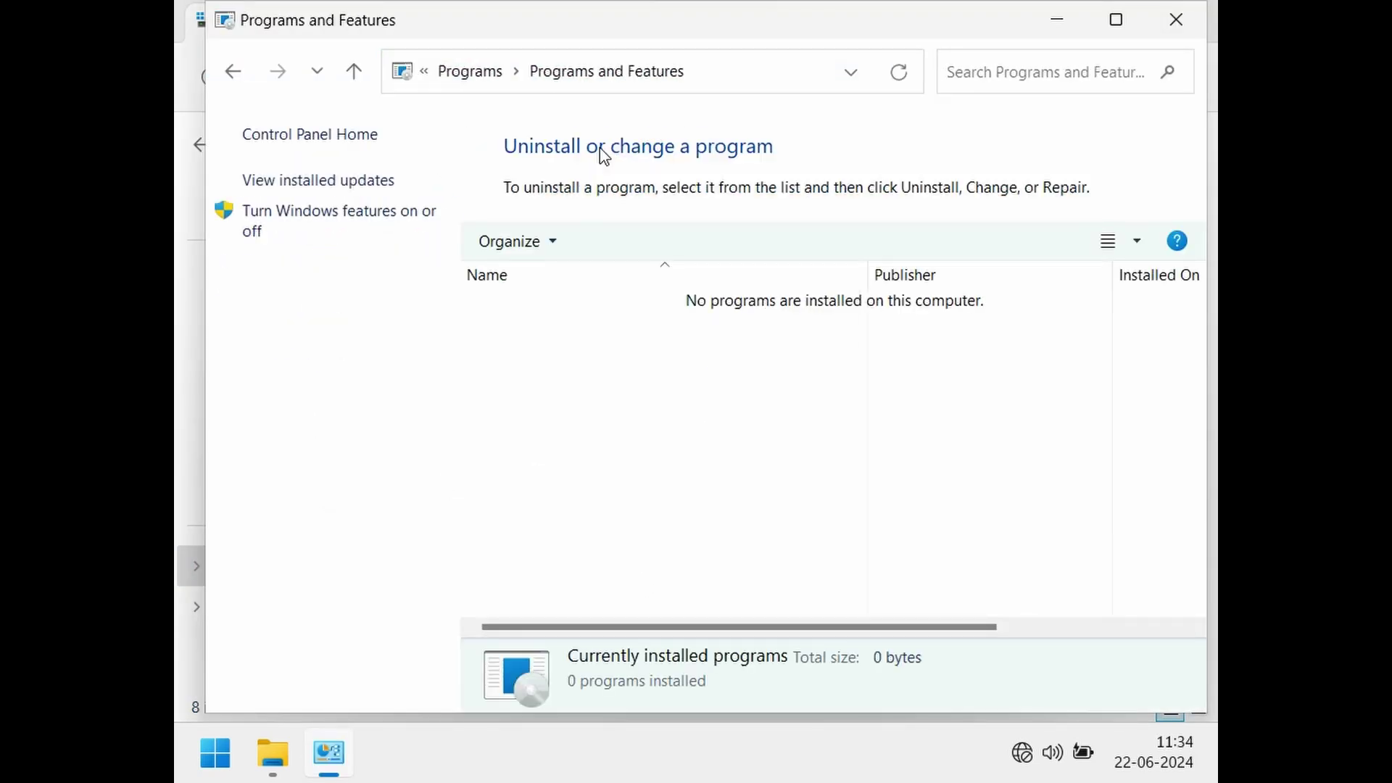
pyautogui.click(233, 72)
pyautogui.click(241, 85)
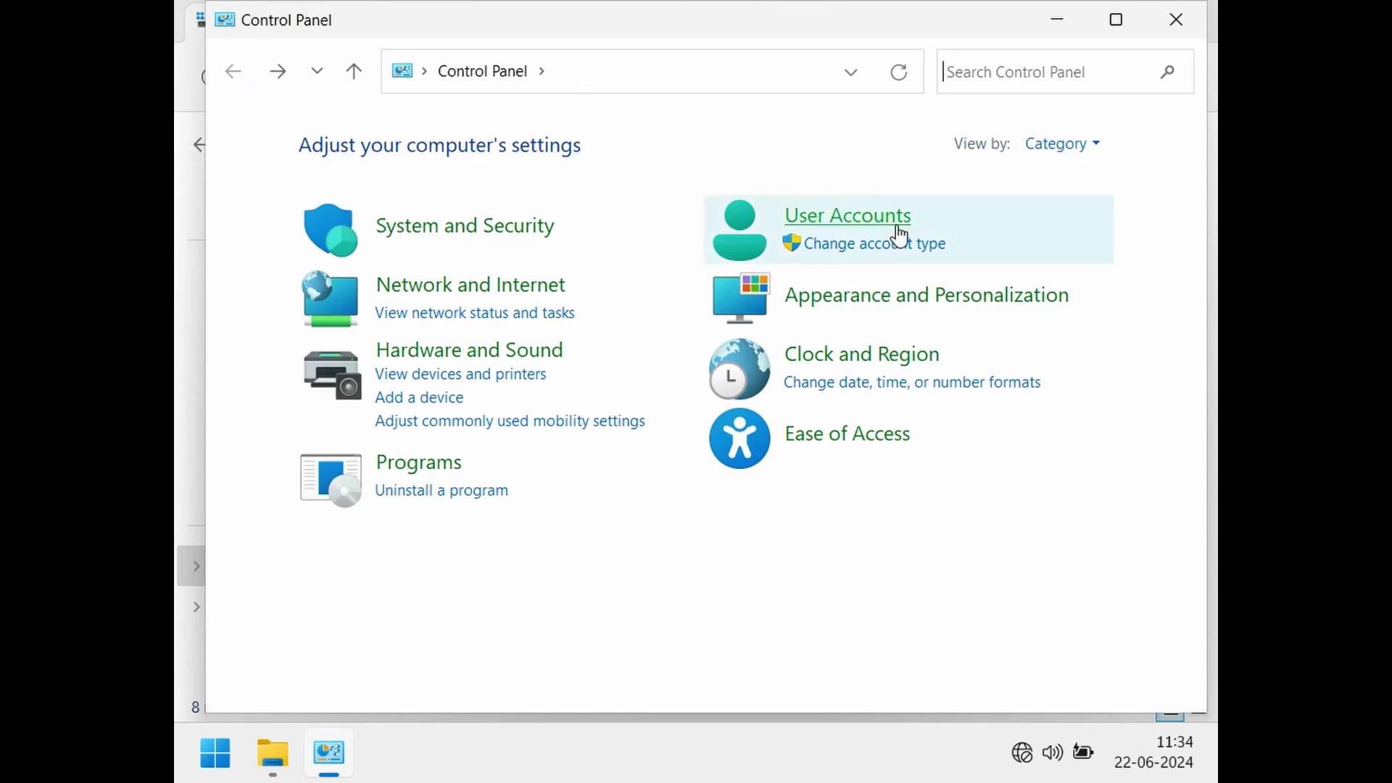
# - Open the System page from System and Security to view the device specifications
pyautogui.click(382, 224)
pyautogui.click(573, 147)
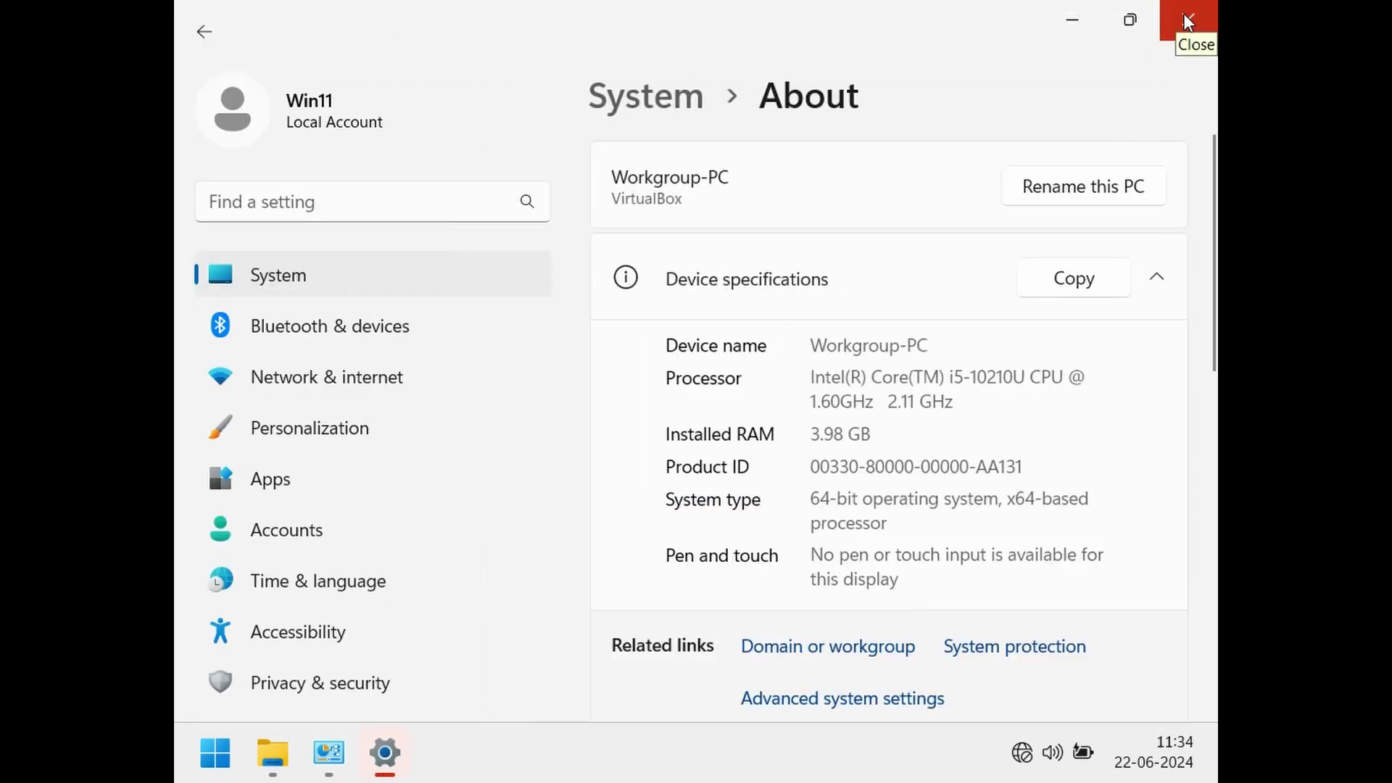
# - Close the Settings window and run sysdm.cpl to open System Properties
pyautogui.scroll(-5, 1187, 120)
pyautogui.click(1187, 19)
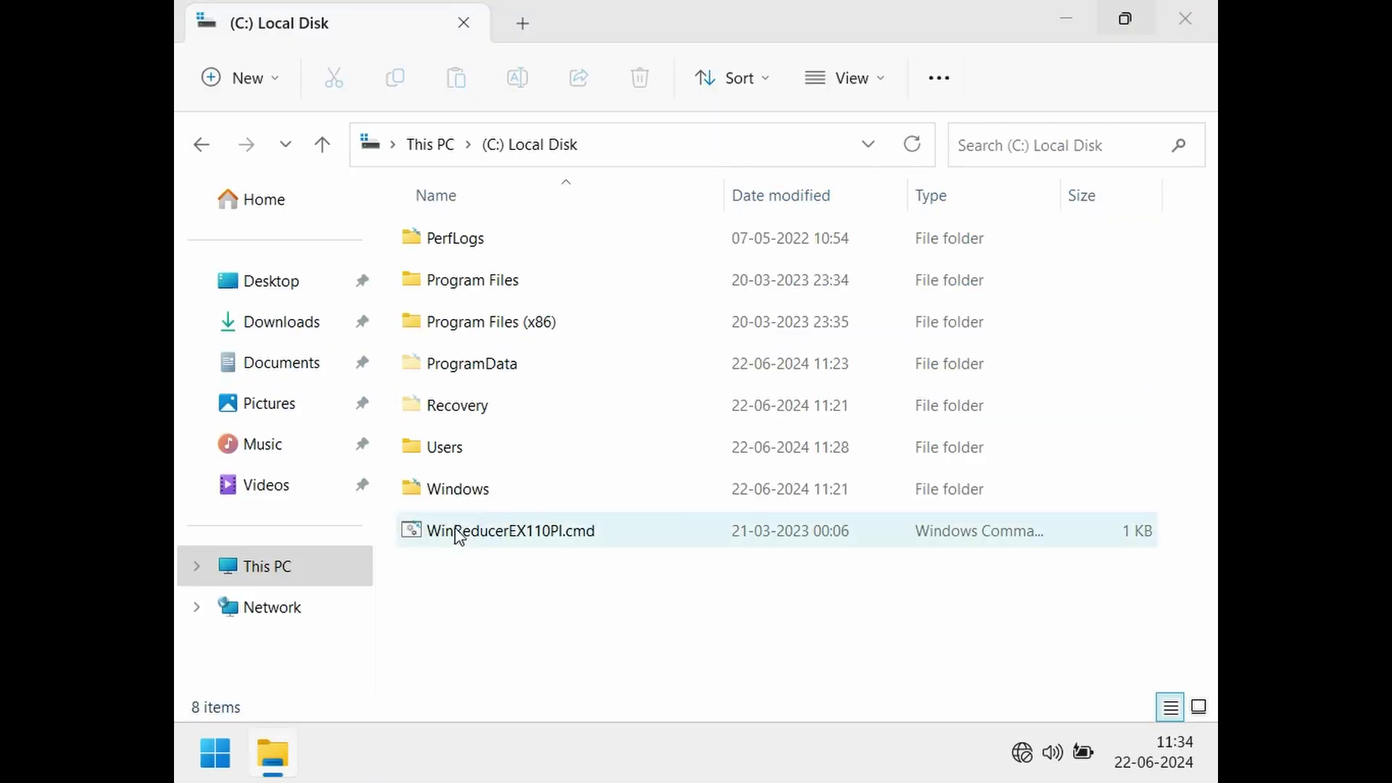
pyautogui.press('super+r')
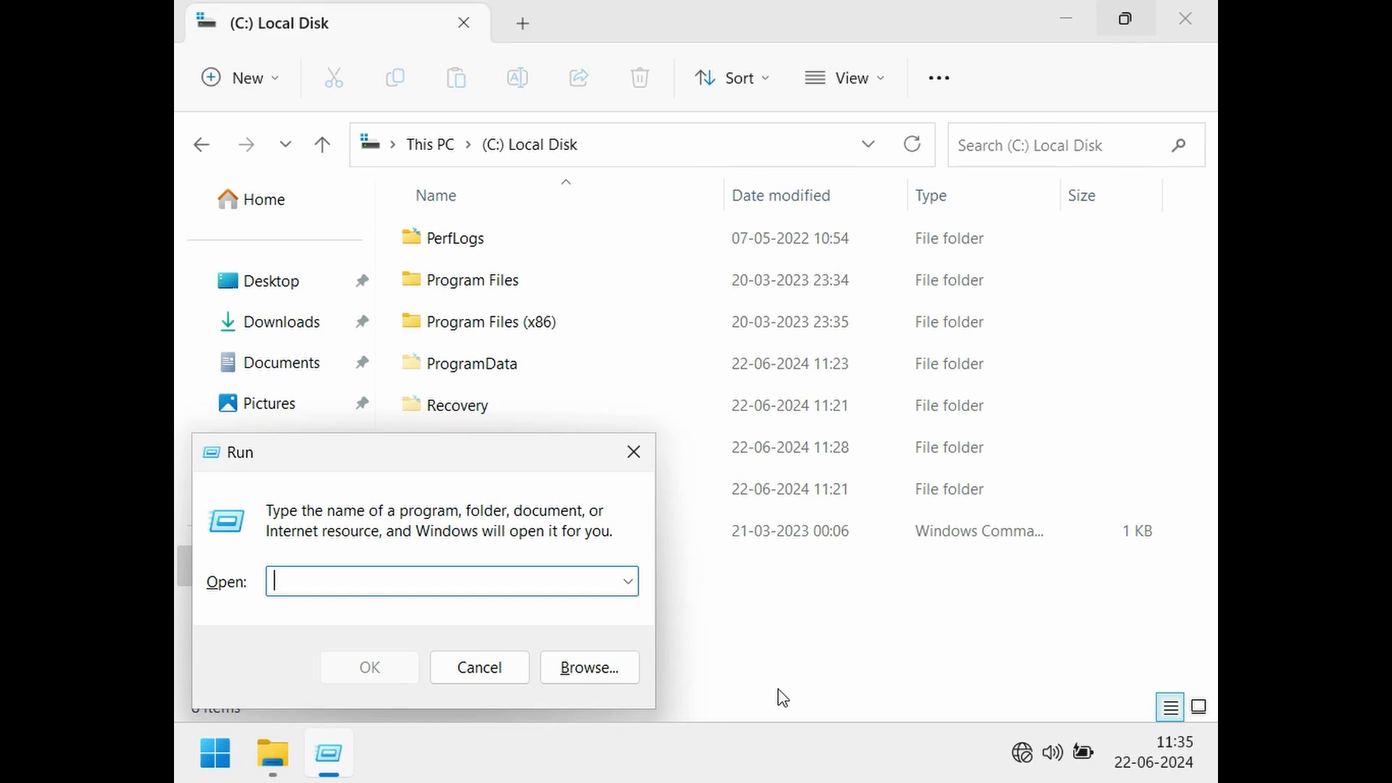
pyautogui.write('sysdm.')
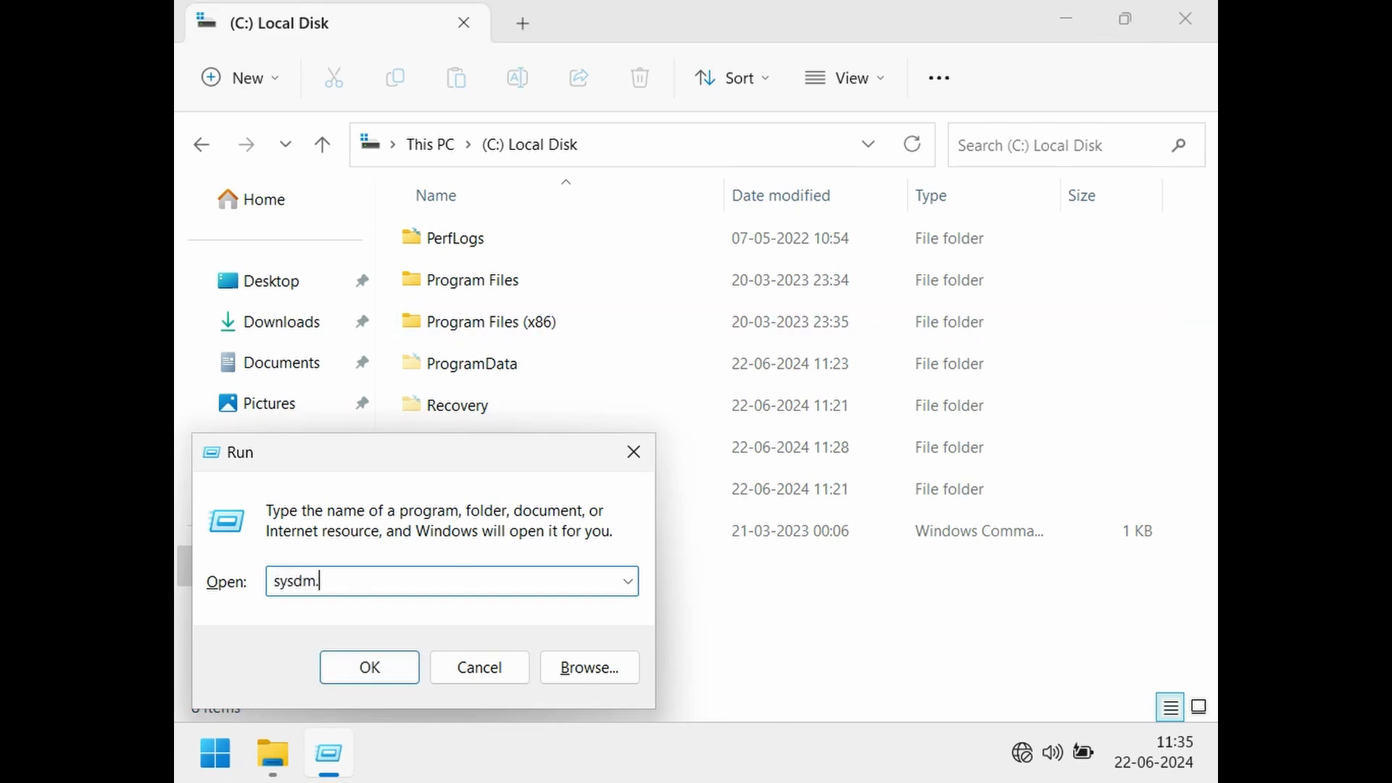
pyautogui.write('cpl')
pyautogui.press('Return')
# - Check the Advanced and Hardware settings of System Properties, and enter Micro11 as the computer description
pyautogui.click(420, 94)
pyautogui.click(366, 92)
pyautogui.click(278, 93)
pyautogui.click(526, 185)
pyautogui.write('Micro11')
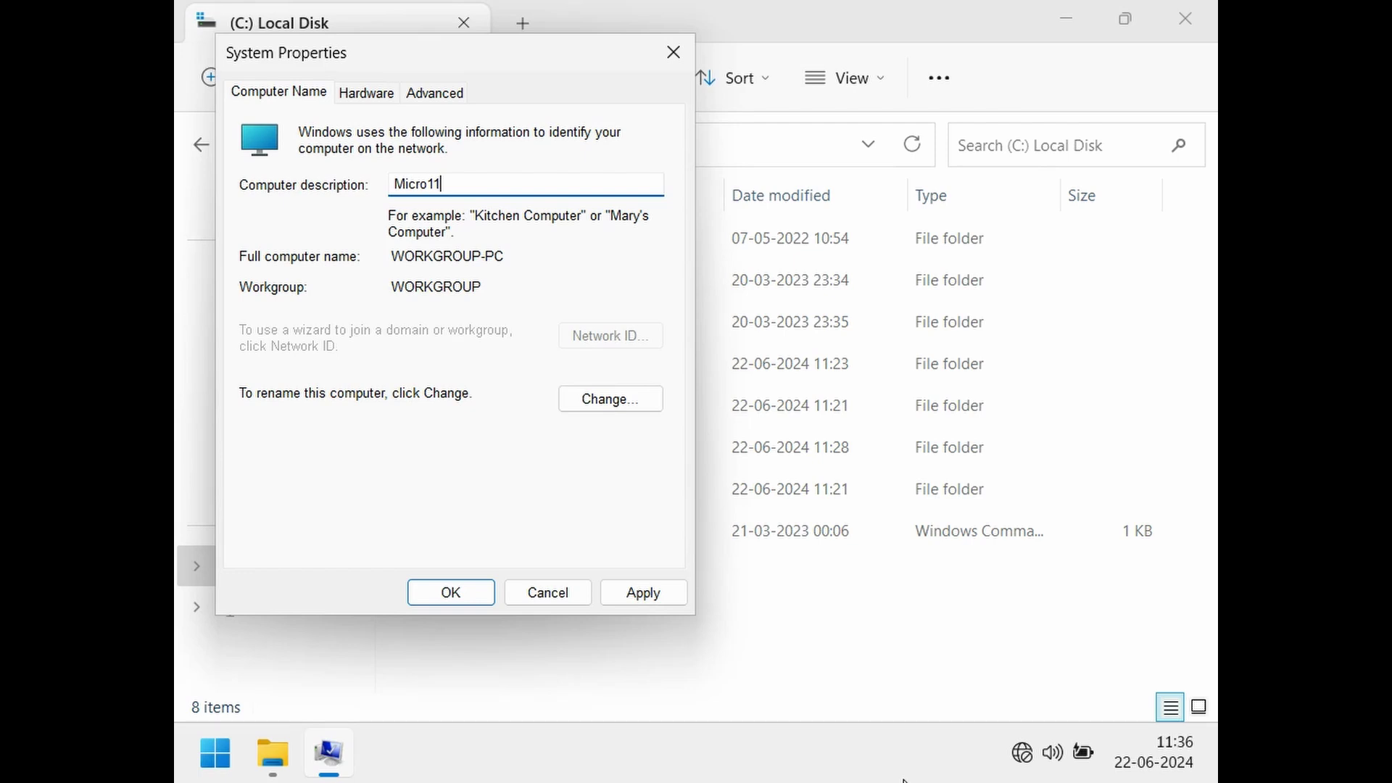
# - Open the Performance Options from the advanced system settings and view the visual effects and advanced options
pyautogui.click(433, 92)
pyautogui.click(612, 227)
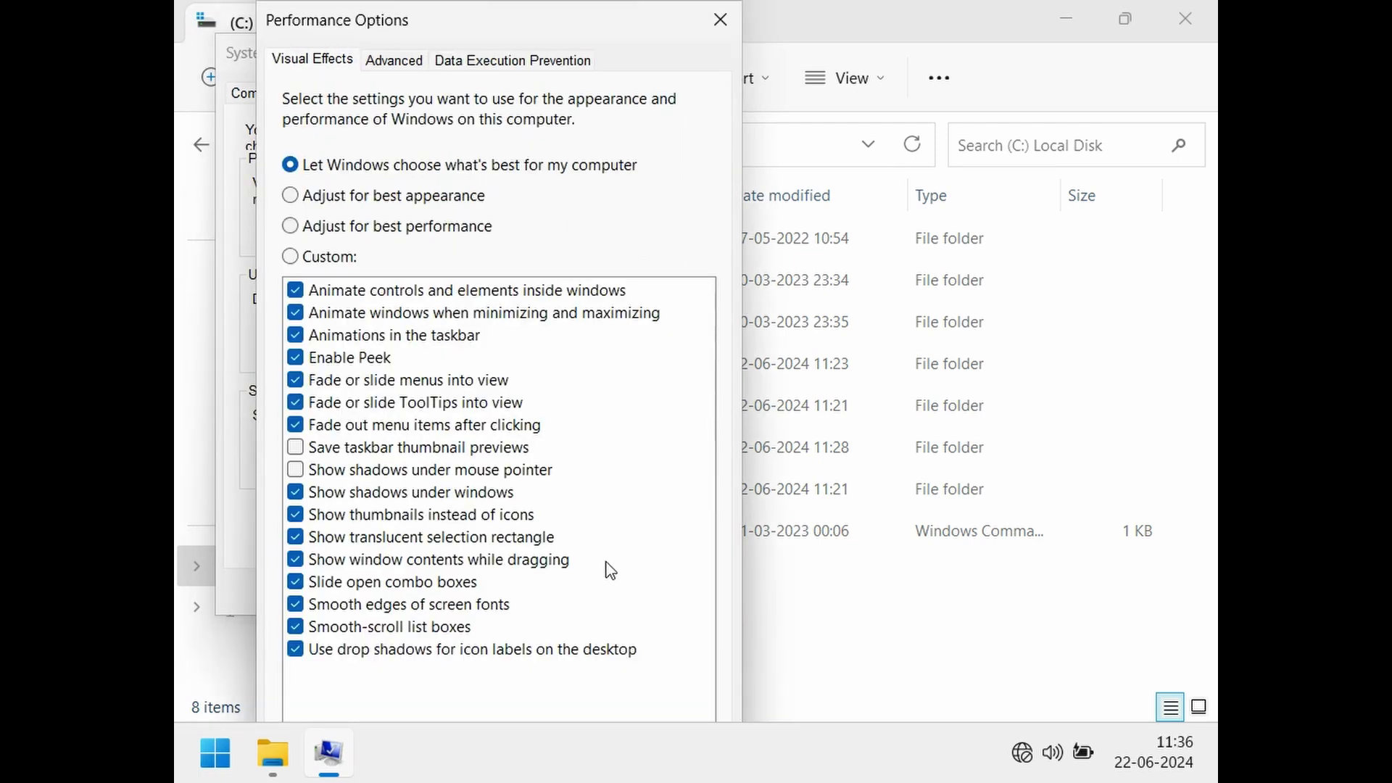
pyautogui.moveTo(576, 15); pyautogui.dragTo(642, 113)
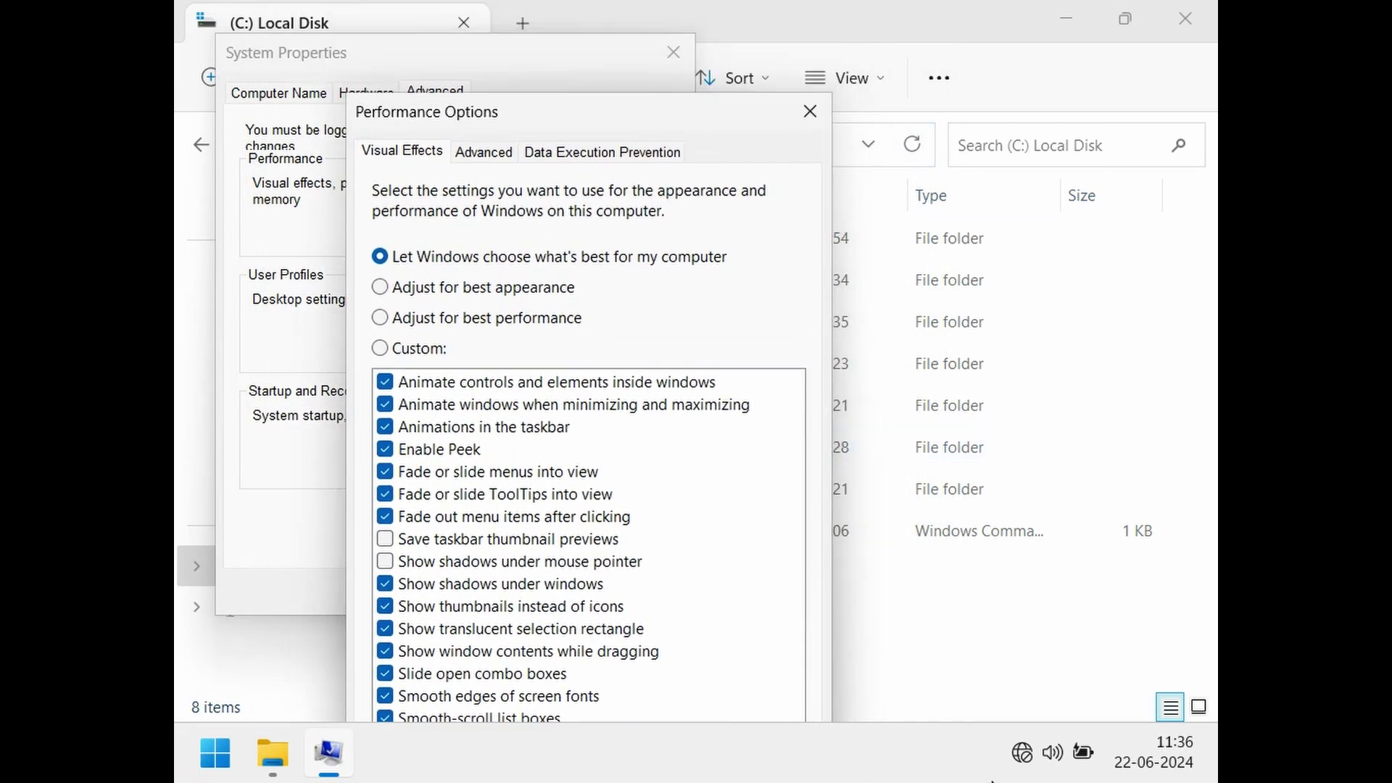
pyautogui.click(470, 151)
pyautogui.moveTo(511, 129); pyautogui.dragTo(555, 56)
# - Turn off automatic paging file management, choose no paging file for drive C:, and close the system dialogs
pyautogui.click(725, 439)
pyautogui.click(500, 75)
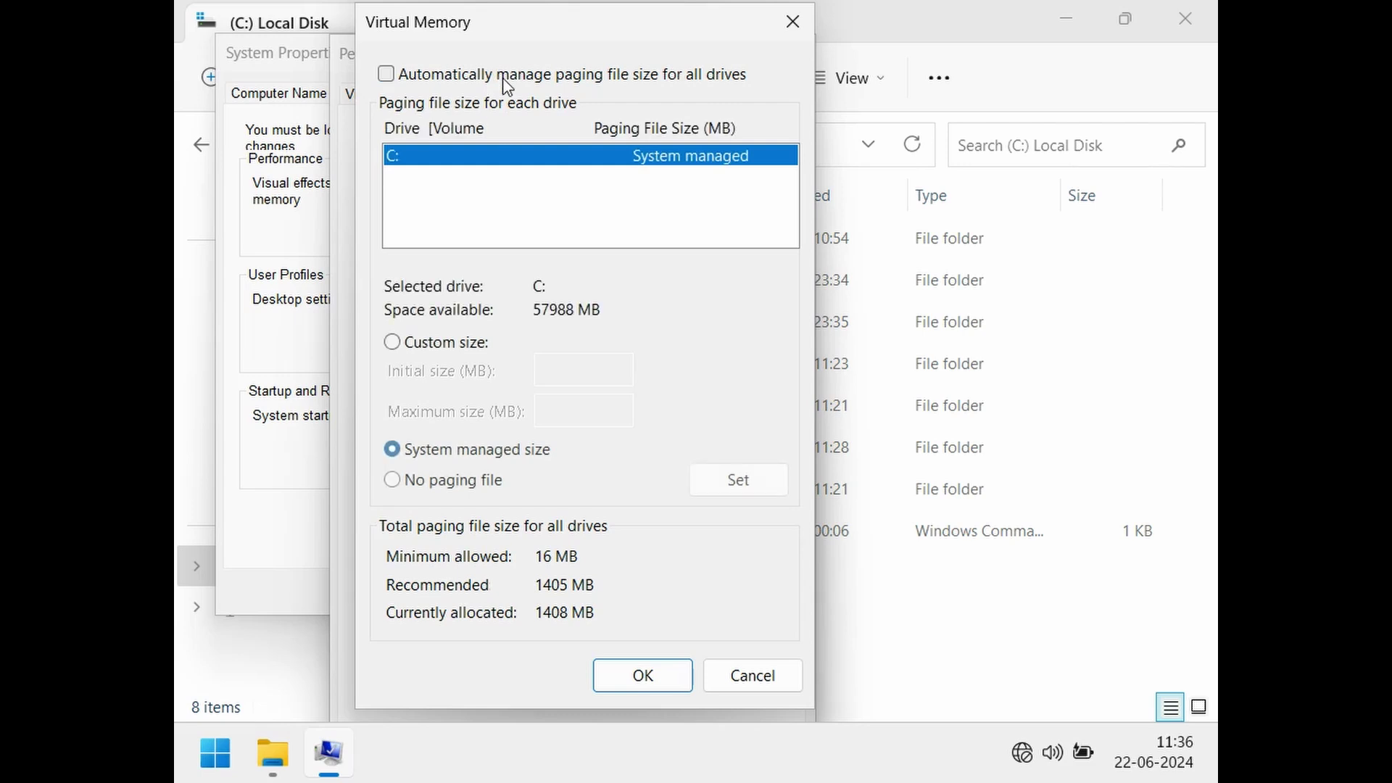
pyautogui.click(433, 482)
pyautogui.click(630, 673)
pyautogui.click(877, 480)
pyautogui.moveTo(609, 65); pyautogui.dragTo(827, 339)
pyautogui.click(1018, 320)
pyautogui.click(673, 52)
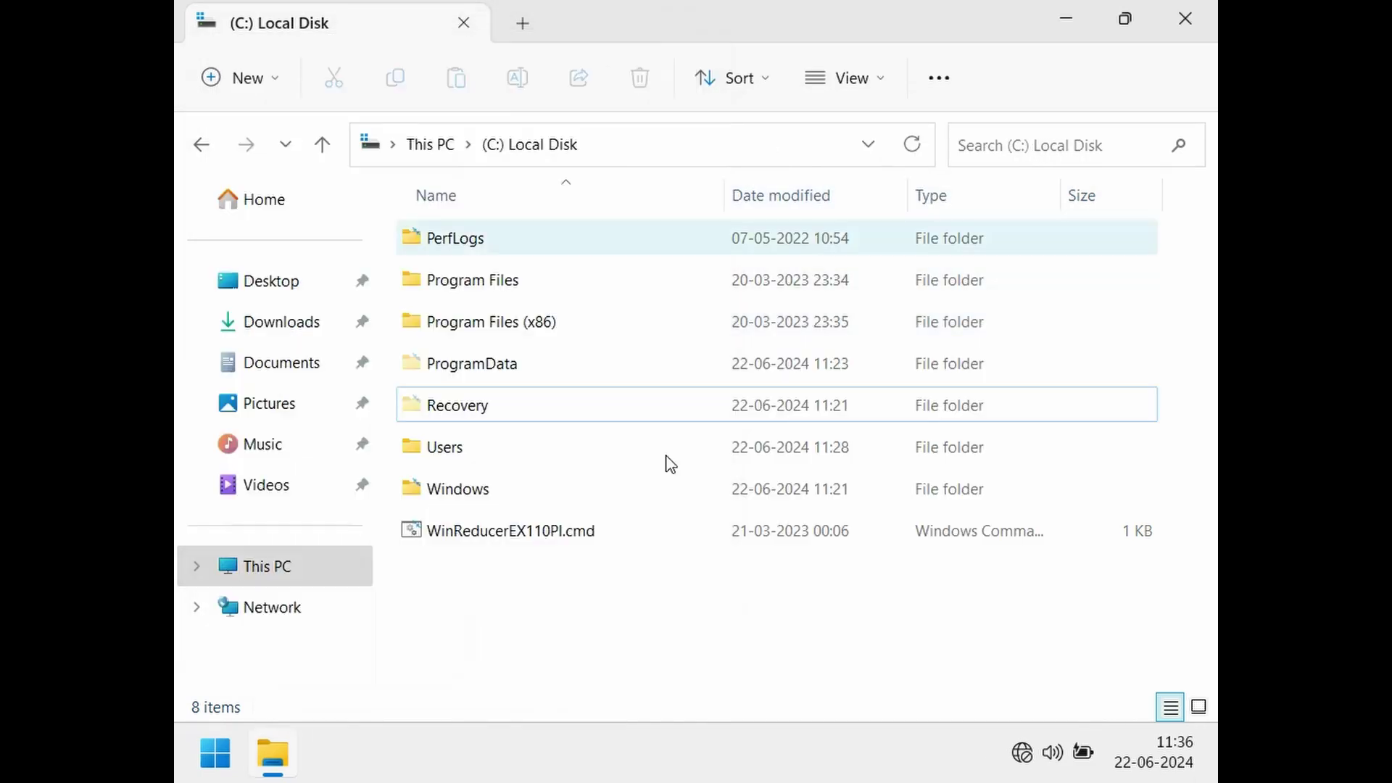
# - Go back to This PC and restart the computer
pyautogui.click(278, 570)
pyautogui.click(216, 752)
pyautogui.click(914, 665)
pyautogui.click(933, 605)
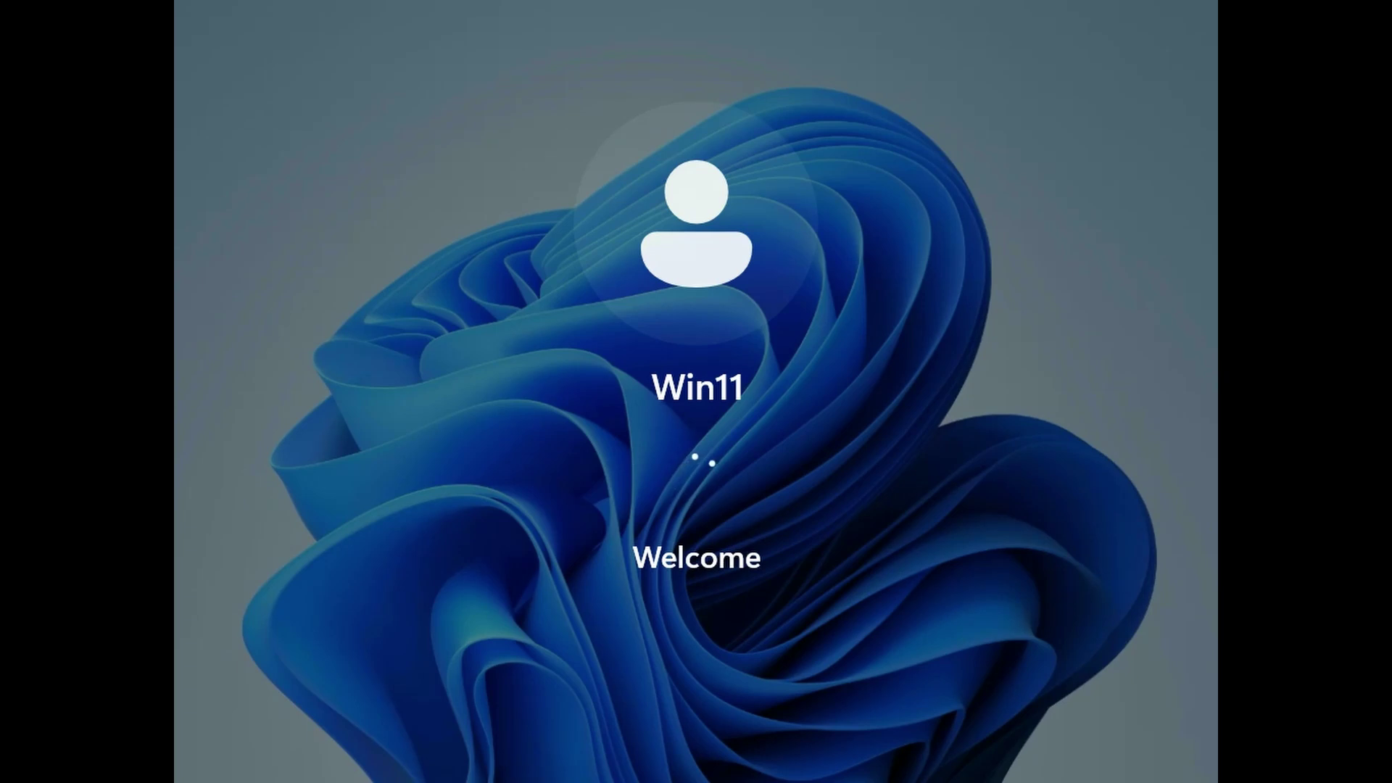
# - Check the security options screen twice, returning to the desktop and dismissing the end-process prompt without ending the application
pyautogui.hotkey('ctrl', 'alt', 'Delete')
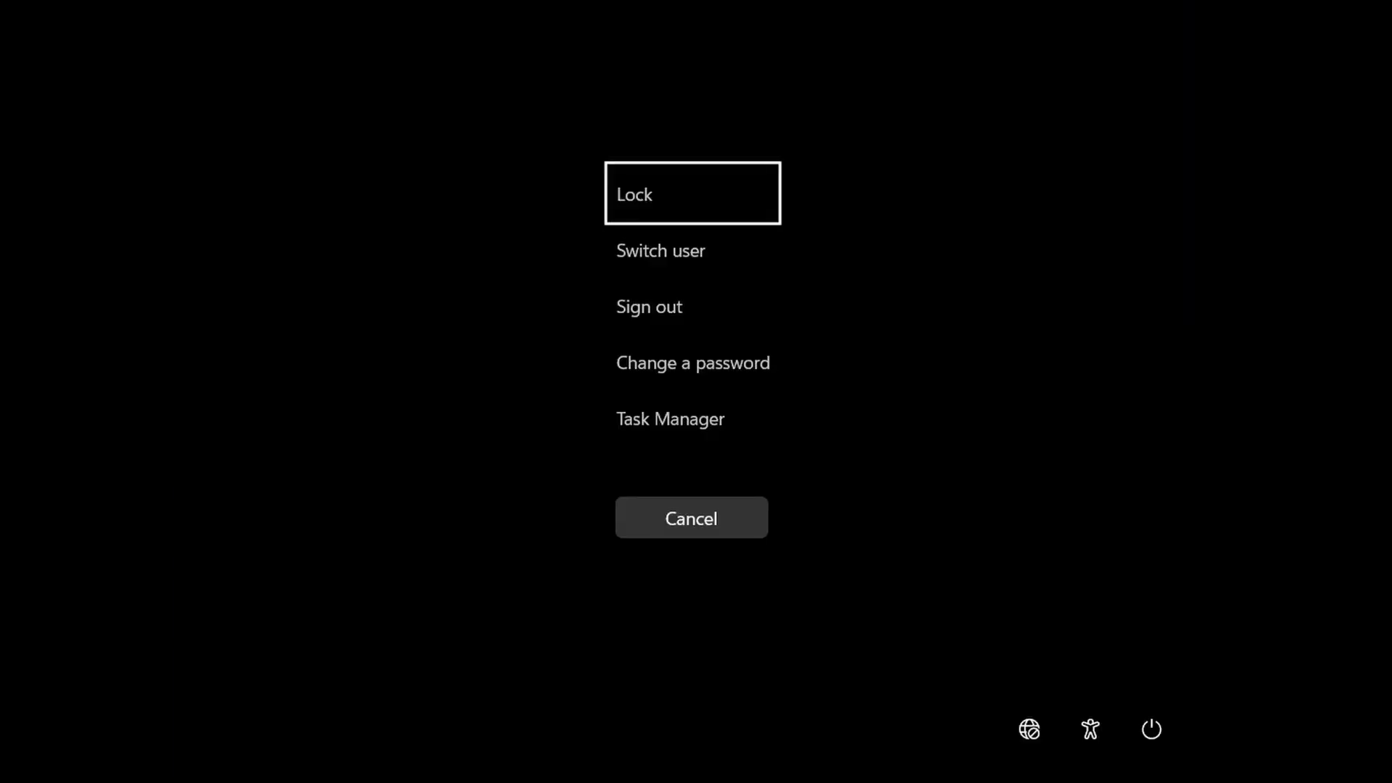
pyautogui.click(675, 517)
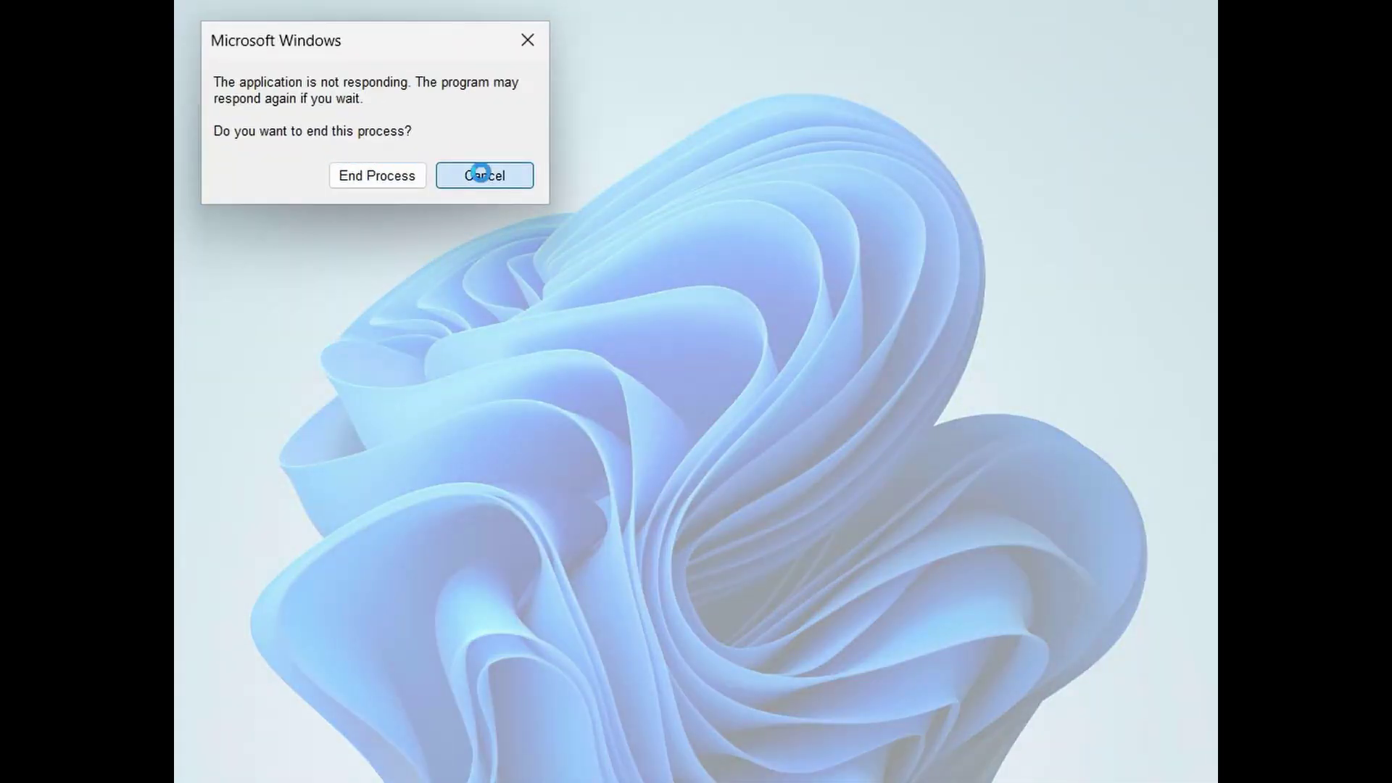
pyautogui.click(481, 172)
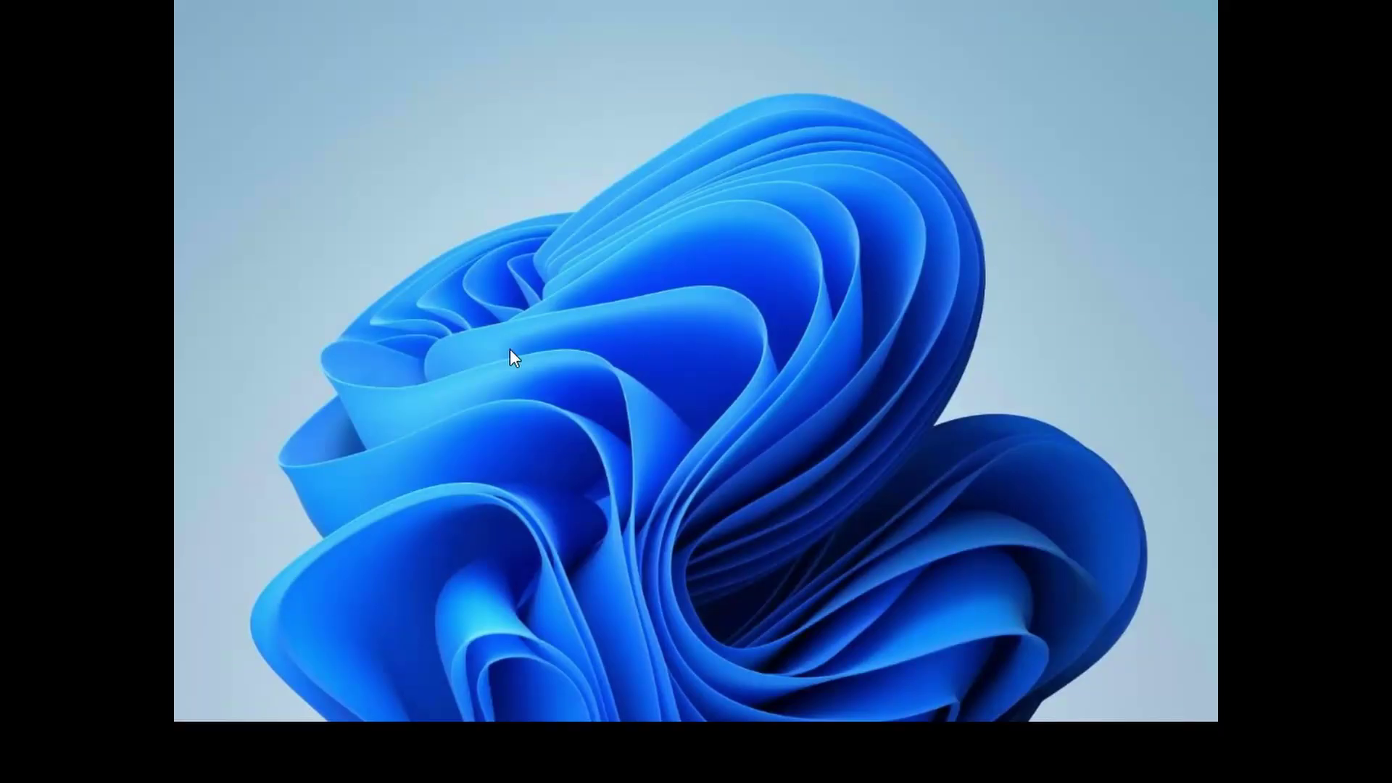
pyautogui.hotkey('ctrl', 'alt', 'Delete')
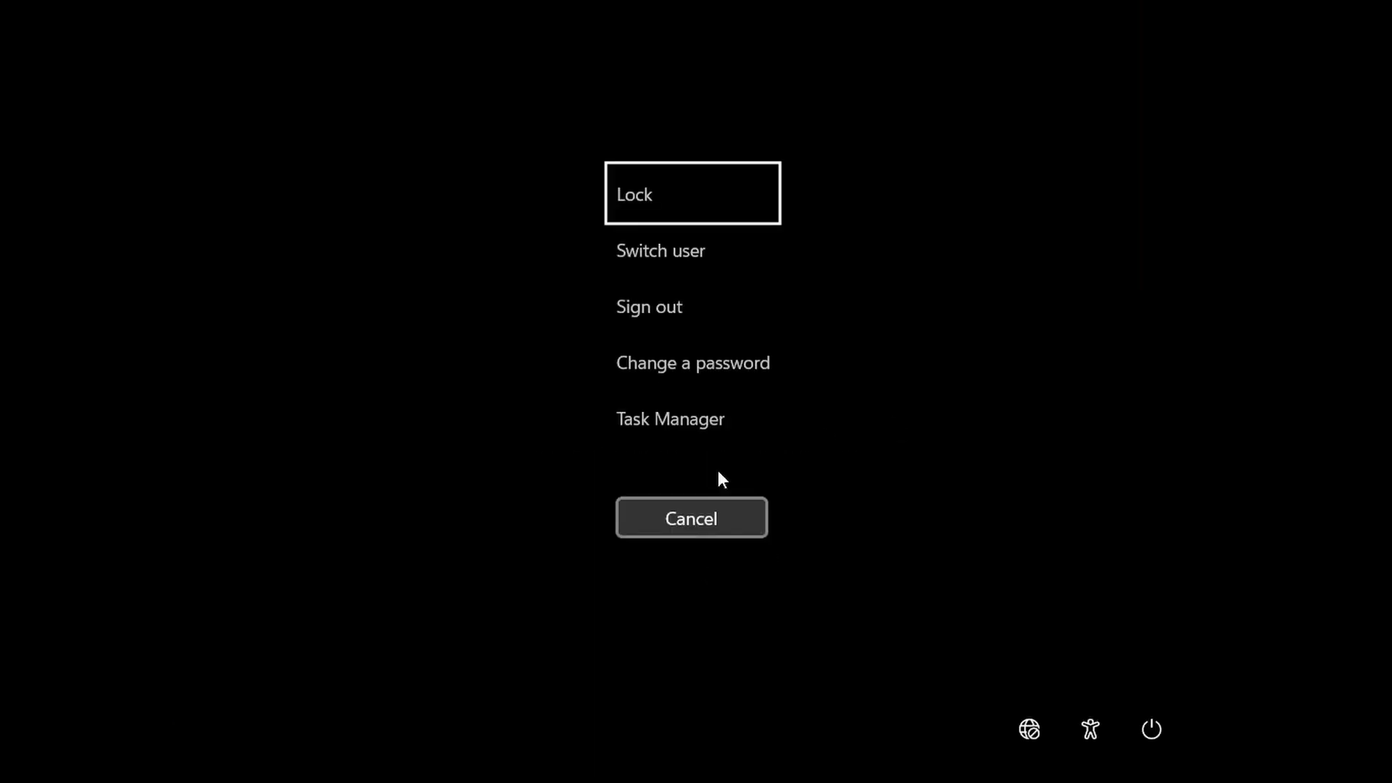
pyautogui.click(751, 516)
pyautogui.moveTo(296, 115); pyautogui.dragTo(595, 371)
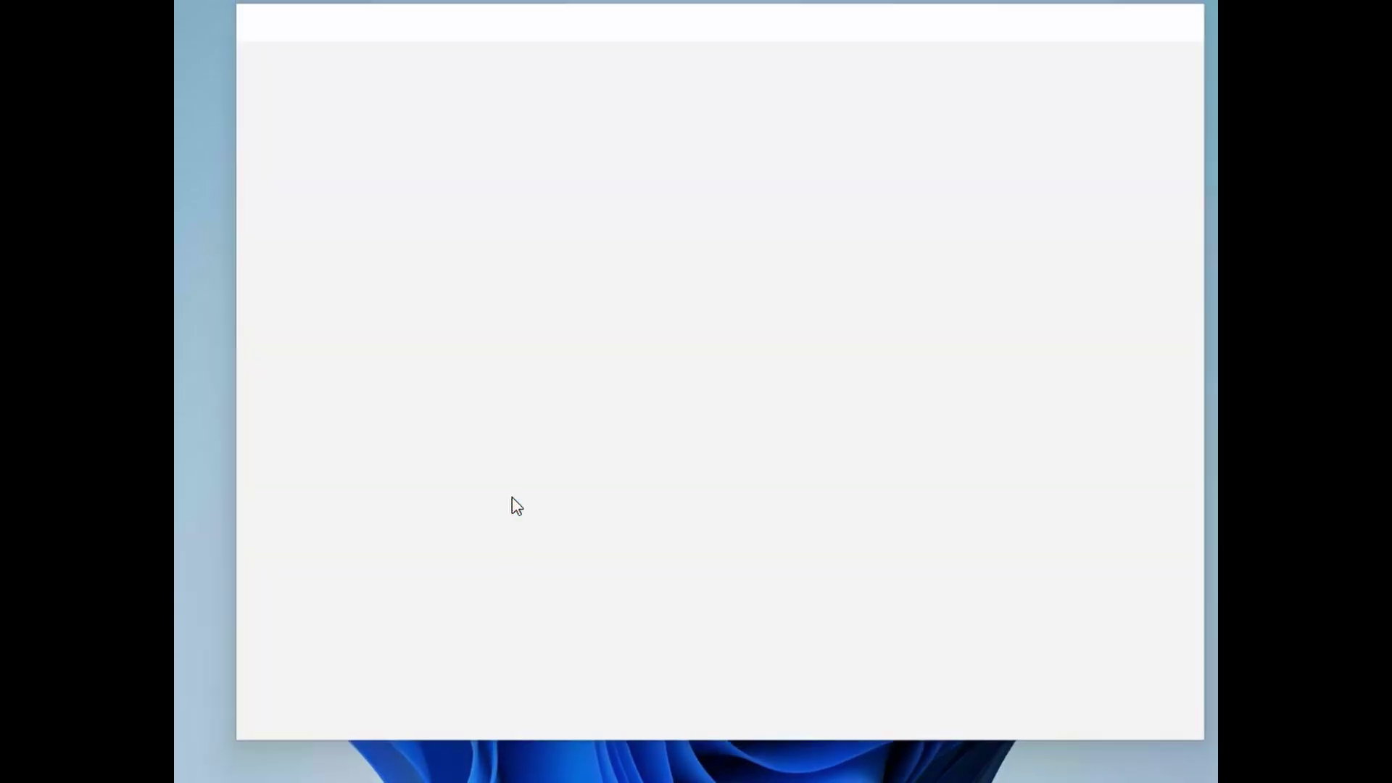
# - Run explorer through the Run dialog
pyautogui.press('super+r')
pyautogui.write('expl')
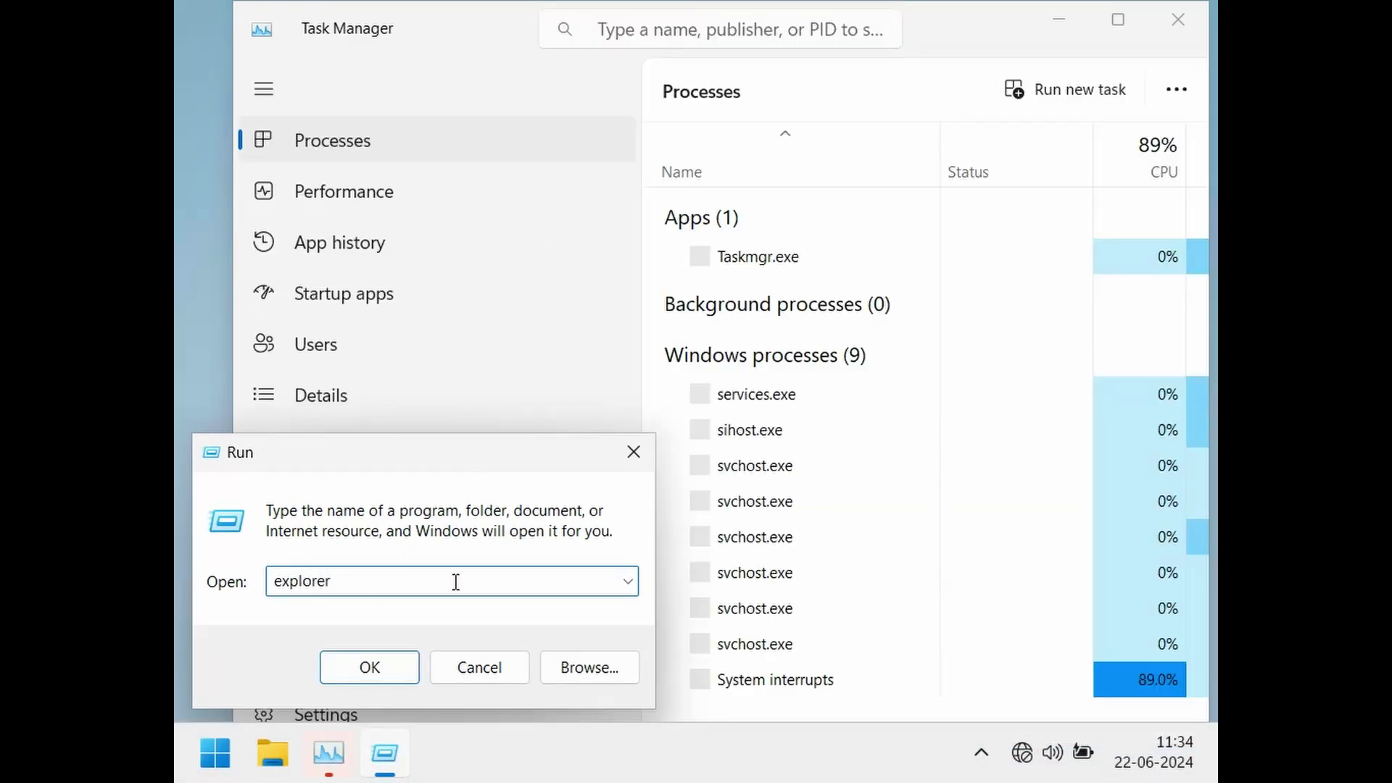
pyautogui.write('orer')
pyautogui.press('Return')
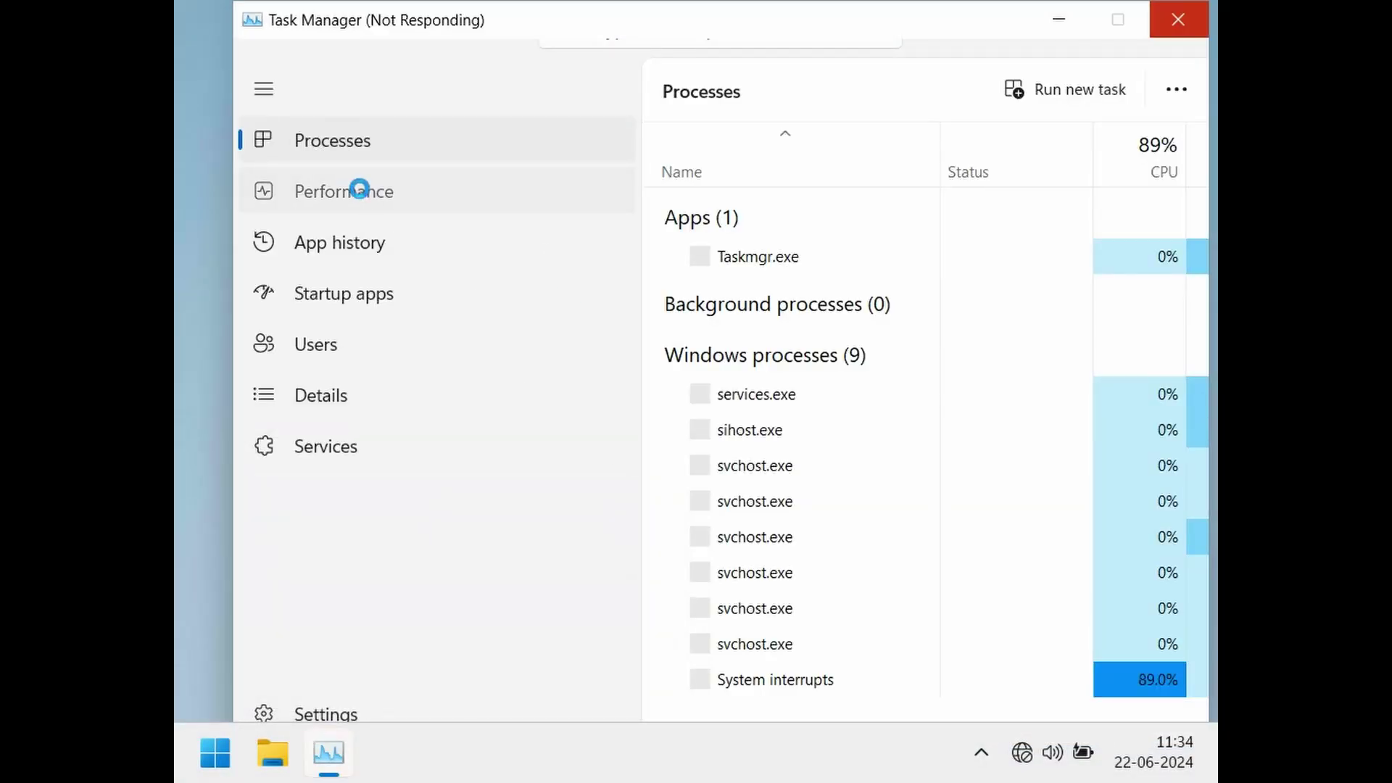
# - Try to view the Performance page in Task Manager, and close the window
pyautogui.click(550, 347)
pyautogui.click(401, 200)
pyautogui.click(783, 232)
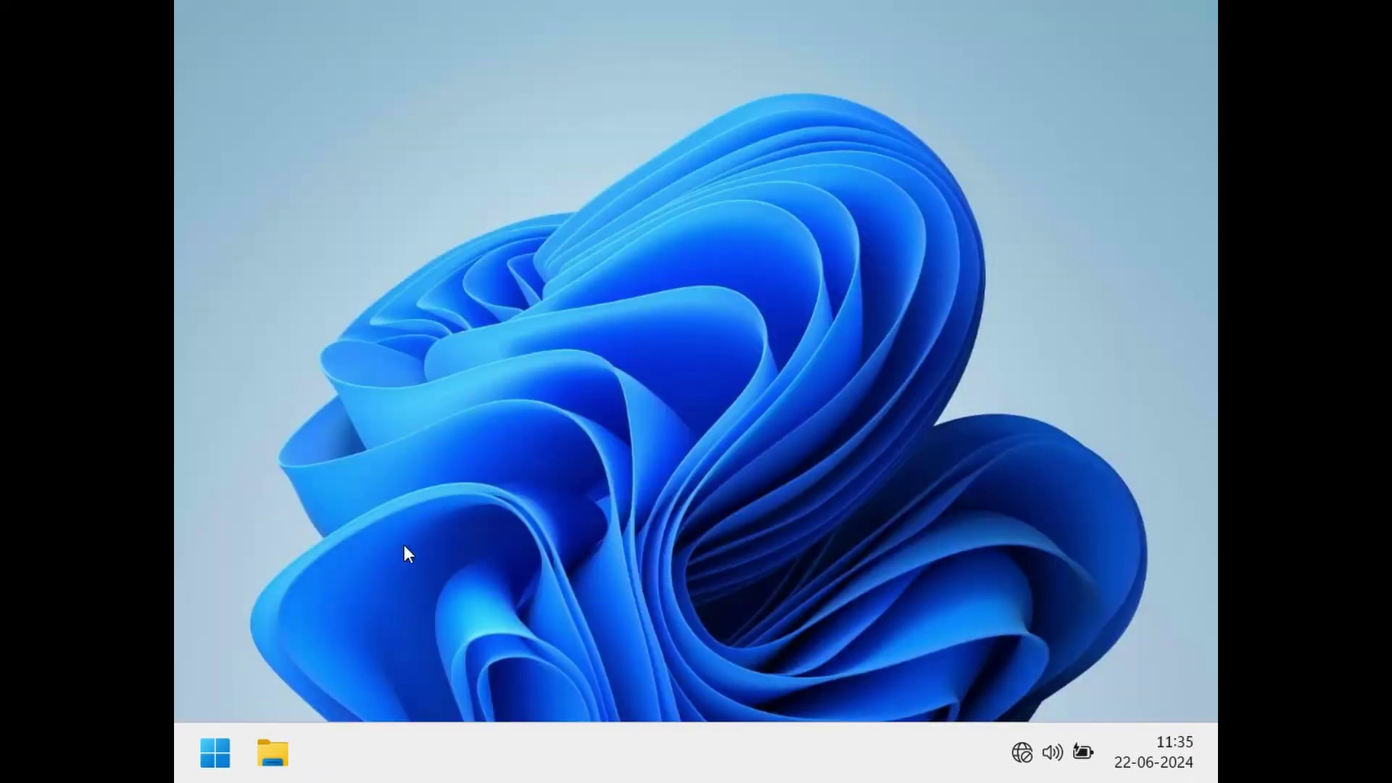
# - Open local disk C: in File Explorer and briefly look at the Start menu
pyautogui.click(270, 758)
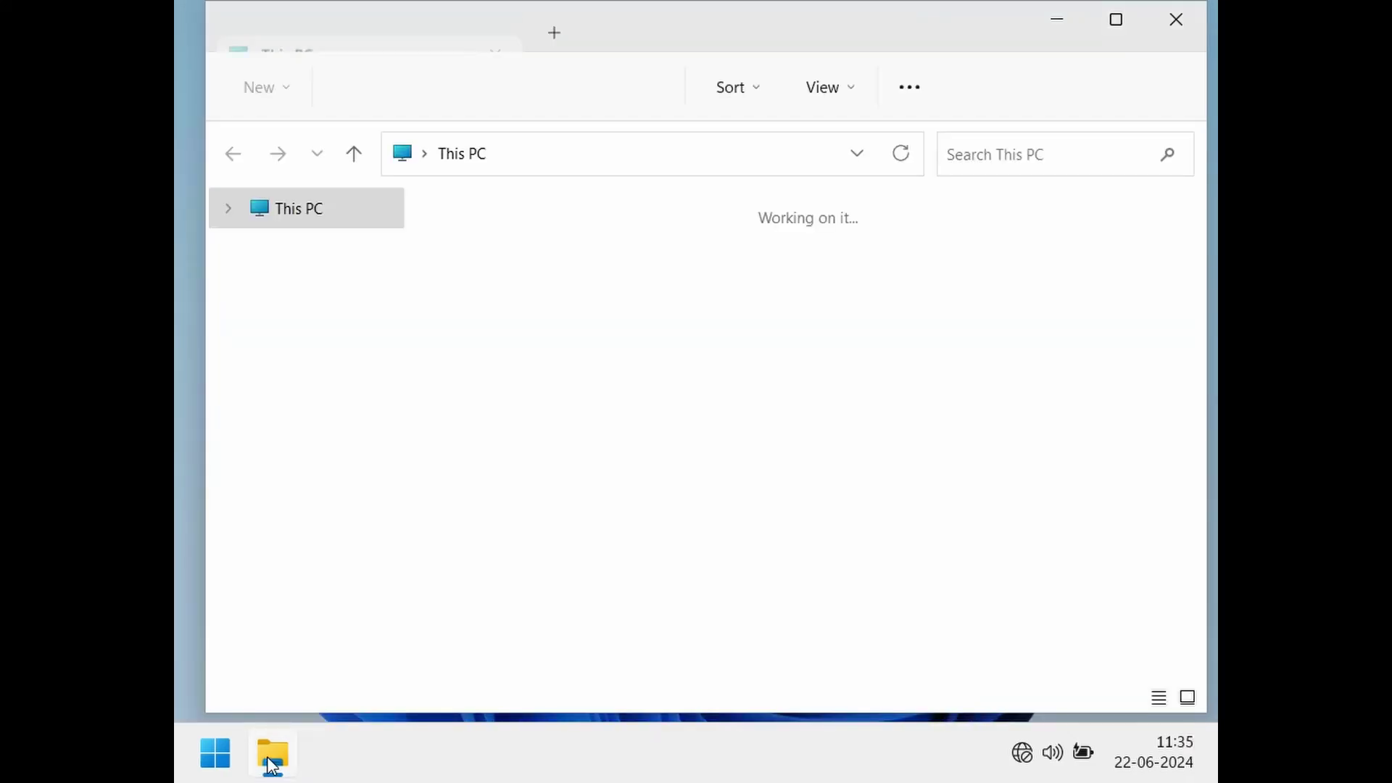
pyautogui.click(612, 277)
pyautogui.doubleClick(613, 278)
pyautogui.click(216, 752)
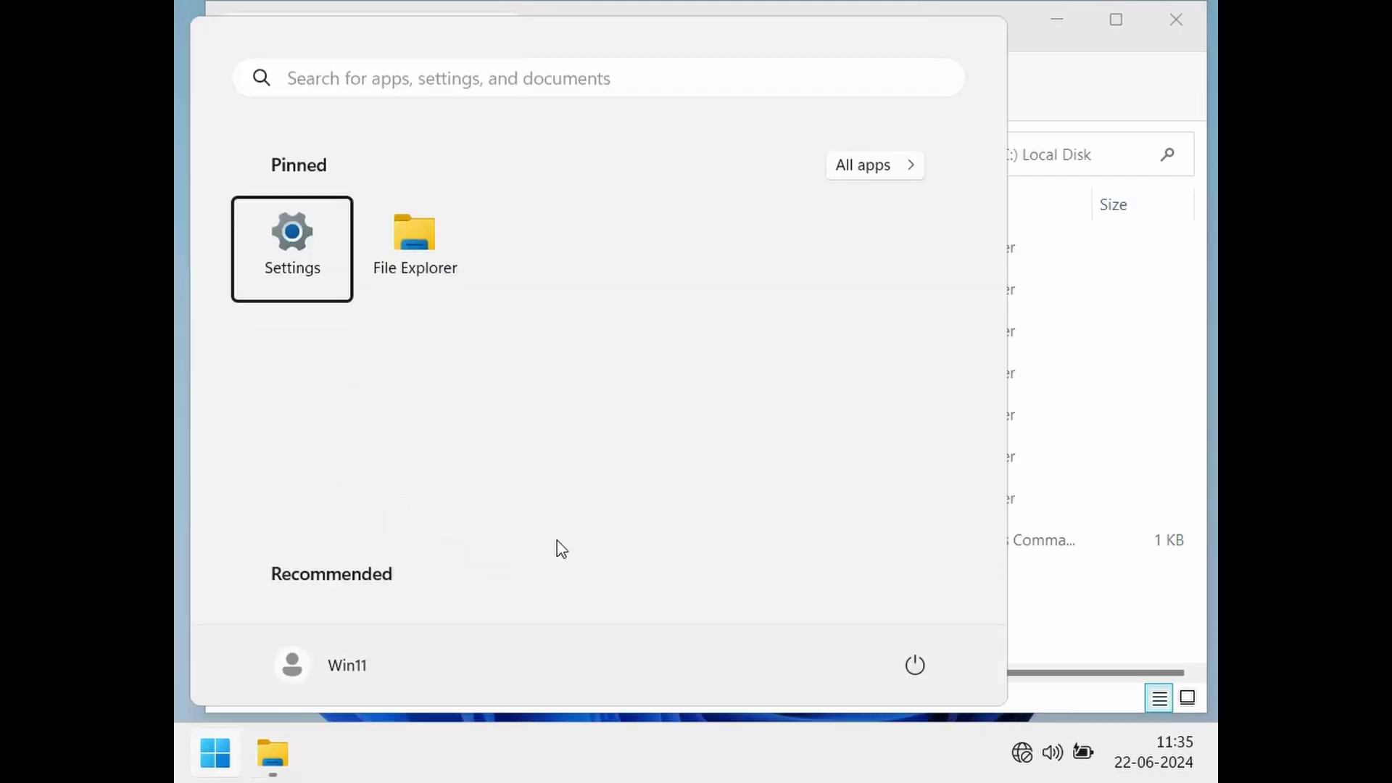
pyautogui.click(1085, 566)
# - Open Command Prompt, move up to the root of C:, and run del pagefile.sys
pyautogui.press('super+r')
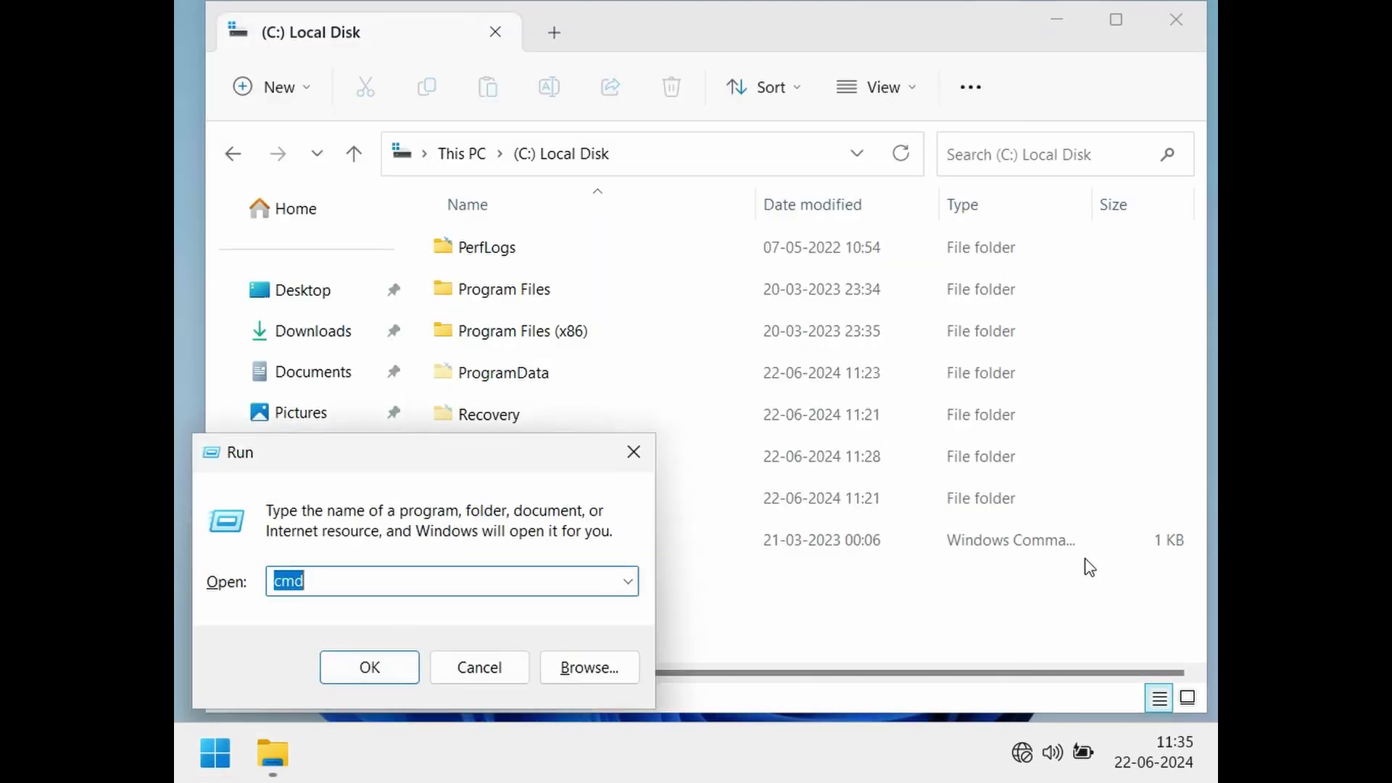
pyautogui.press('Return')
pyautogui.write('cd..')
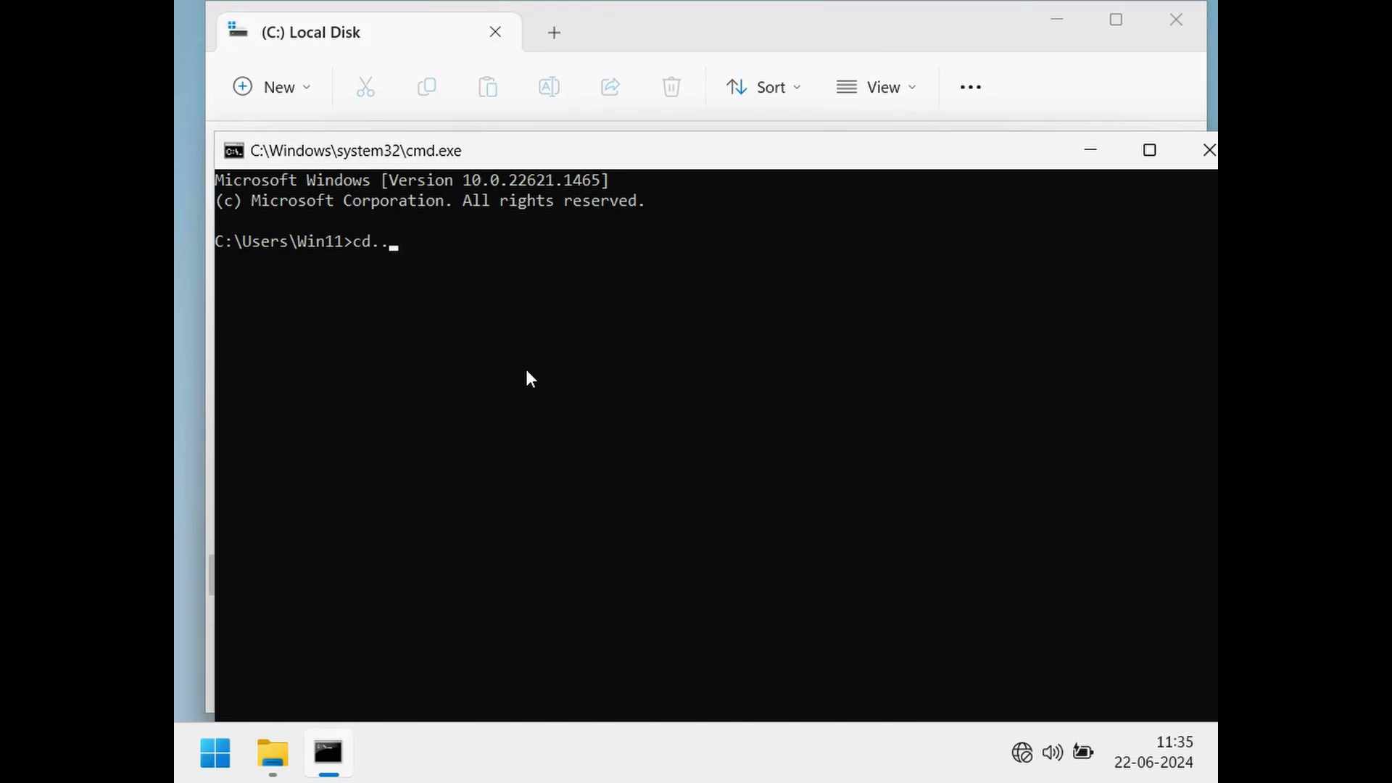
pyautogui.press('Return')
pyautogui.write('cd..')
pyautogui.press('Return')
pyautogui.write('del pagefile.sys')
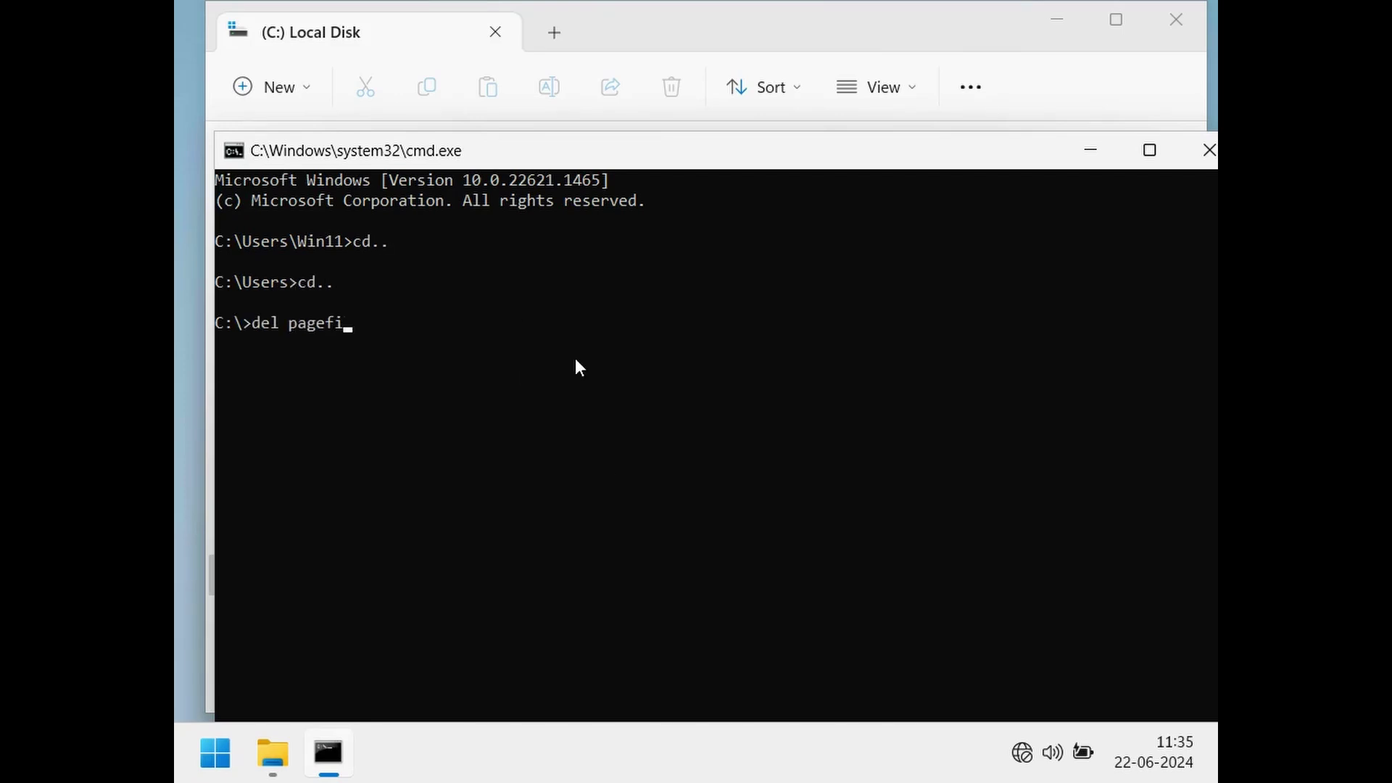
pyautogui.press('Return')
# - List the contents of the C: root with dir and close Command Prompt
pyautogui.click(438, 371)
pyautogui.write('dir')
pyautogui.press('Return')
pyautogui.click(534, 503)
pyautogui.click(1209, 150)
# - Browse the Windows folder on drive C: and look through the files in its System32 subfolder
pyautogui.doubleClick(508, 456)
pyautogui.moveTo(1192, 236); pyautogui.dragTo(1183, 286)
pyautogui.moveTo(1195, 228); pyautogui.dragTo(1195, 480)
pyautogui.doubleClick(733, 475)
pyautogui.moveTo(1197, 220); pyautogui.dragTo(1196, 518)
# - Run regedit, browse several registry keys, and close Registry Editor
pyautogui.press('super+r')
pyautogui.write('regedit')
pyautogui.press('Return')
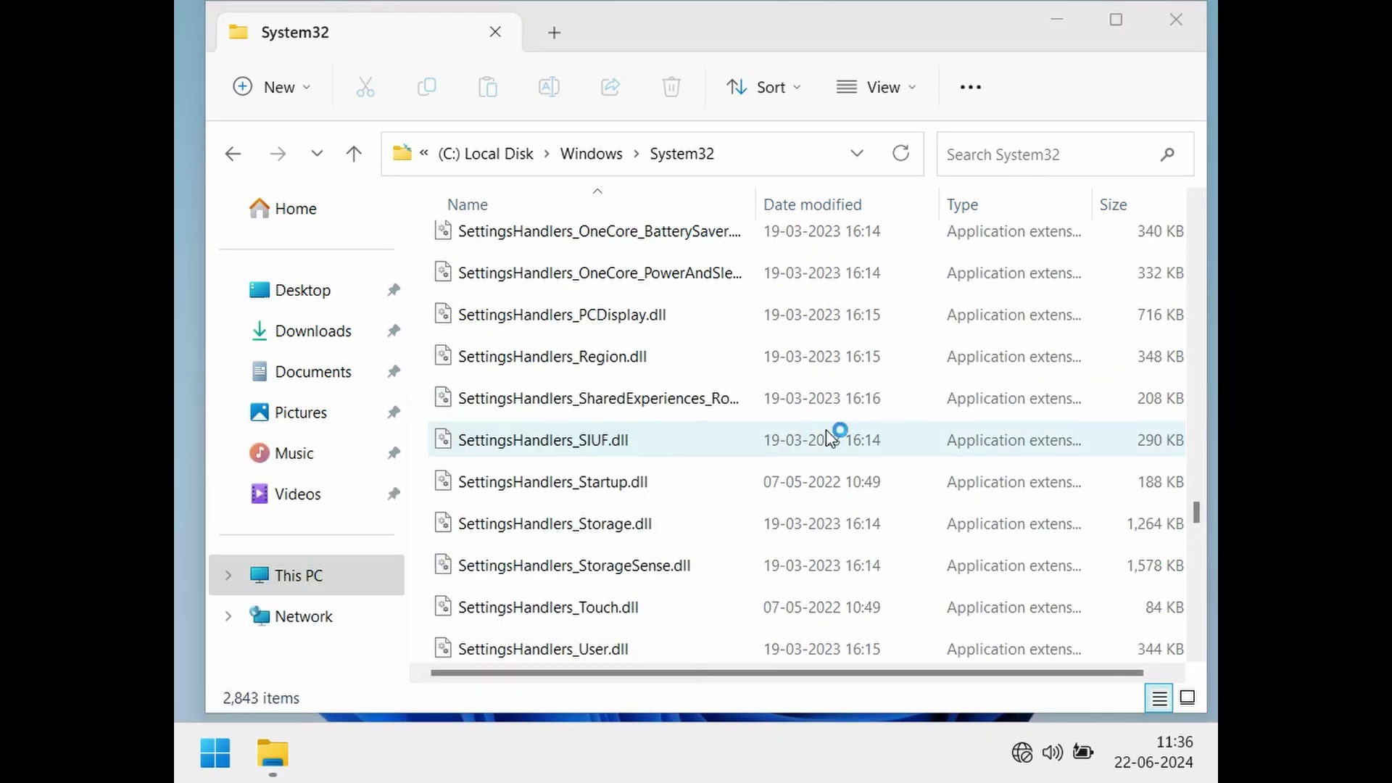
pyautogui.click(382, 335)
pyautogui.click(449, 492)
pyautogui.click(398, 491)
pyautogui.click(467, 578)
pyautogui.click(1080, 190)
# - Return to This PC and view the disk usage in the properties of local disk C:
pyautogui.scroll(20, 686, 246)
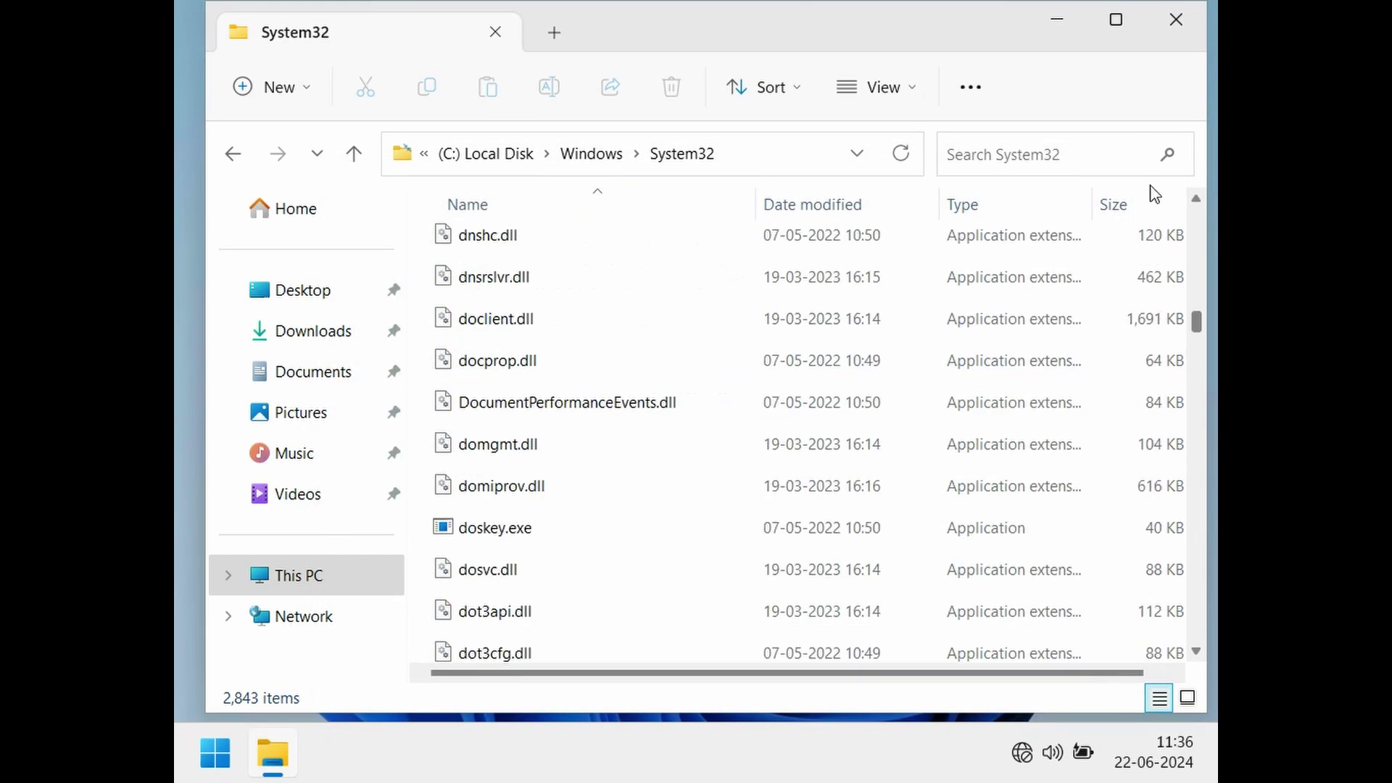
pyautogui.click(483, 156)
pyautogui.click(392, 576)
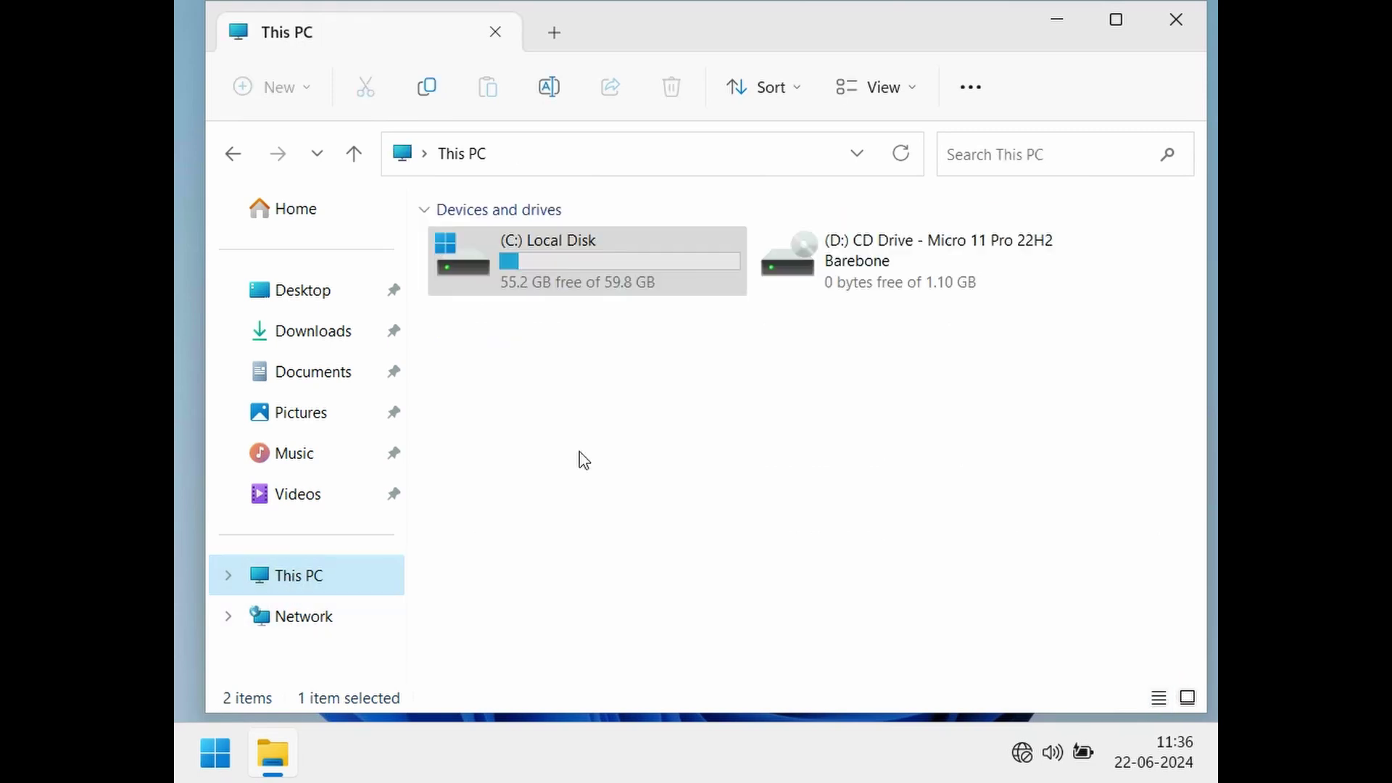
pyautogui.hotkey('shift', 'F10')
pyautogui.click(703, 562)
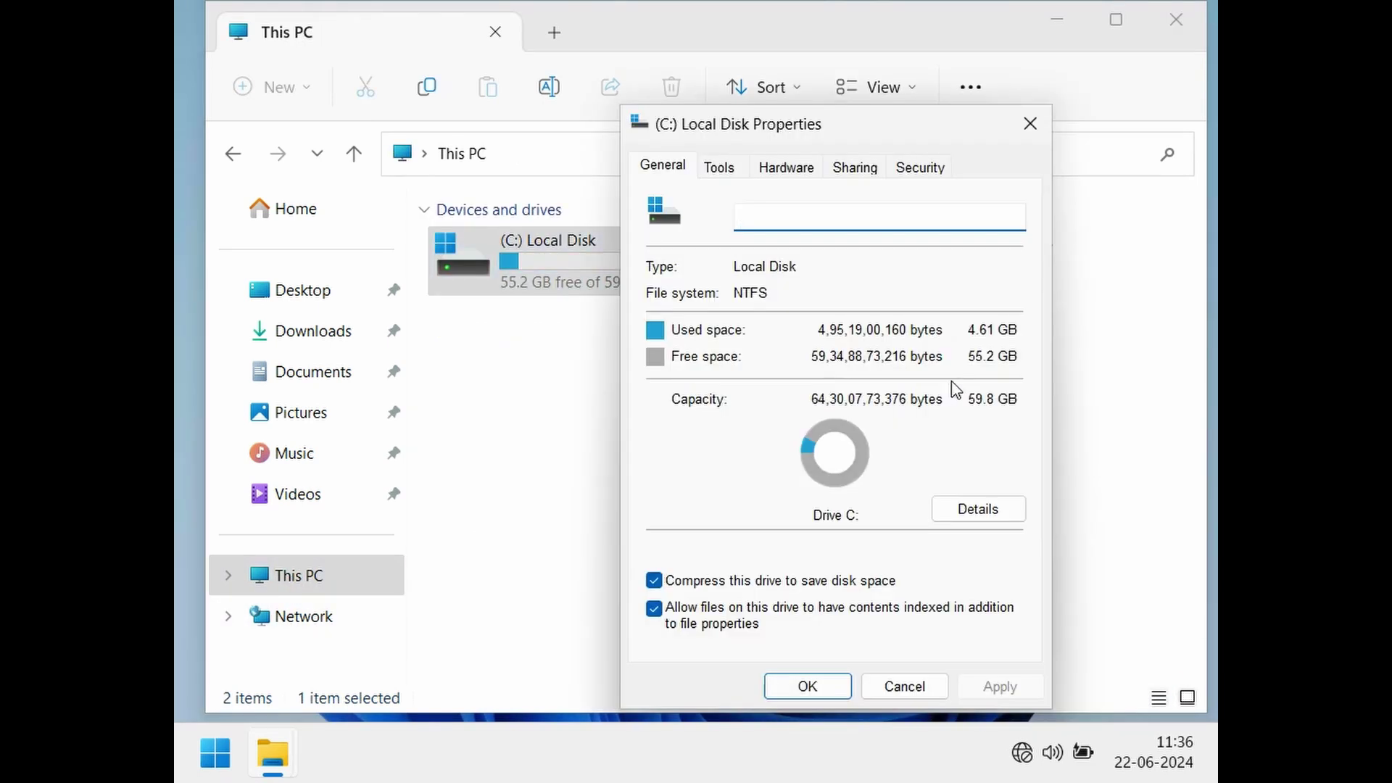
pyautogui.click(1030, 124)
# - Close File Explorer and draw a few selection rectangles on the empty desktop
pyautogui.click(631, 358)
pyautogui.click(1176, 19)
pyautogui.moveTo(895, 98); pyautogui.dragTo(672, 541)
pyautogui.moveTo(736, 114); pyautogui.dragTo(584, 181)
pyautogui.moveTo(507, 137); pyautogui.dragTo(677, 348)
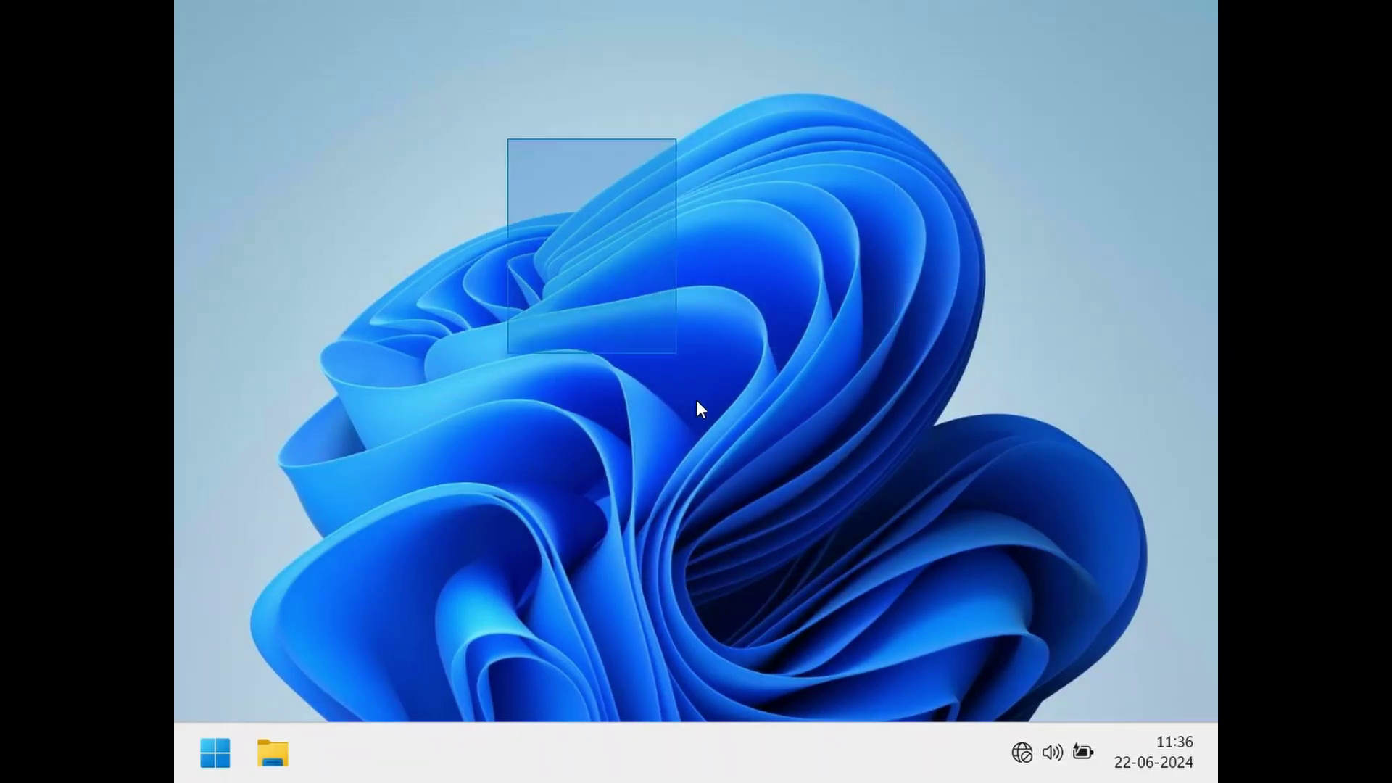
# - Open Command Prompt and run tree to list the folder structure of the current user's folder
pyautogui.press('super+r')
pyautogui.write('cmd')
pyautogui.press('Return')
pyautogui.write('tree')
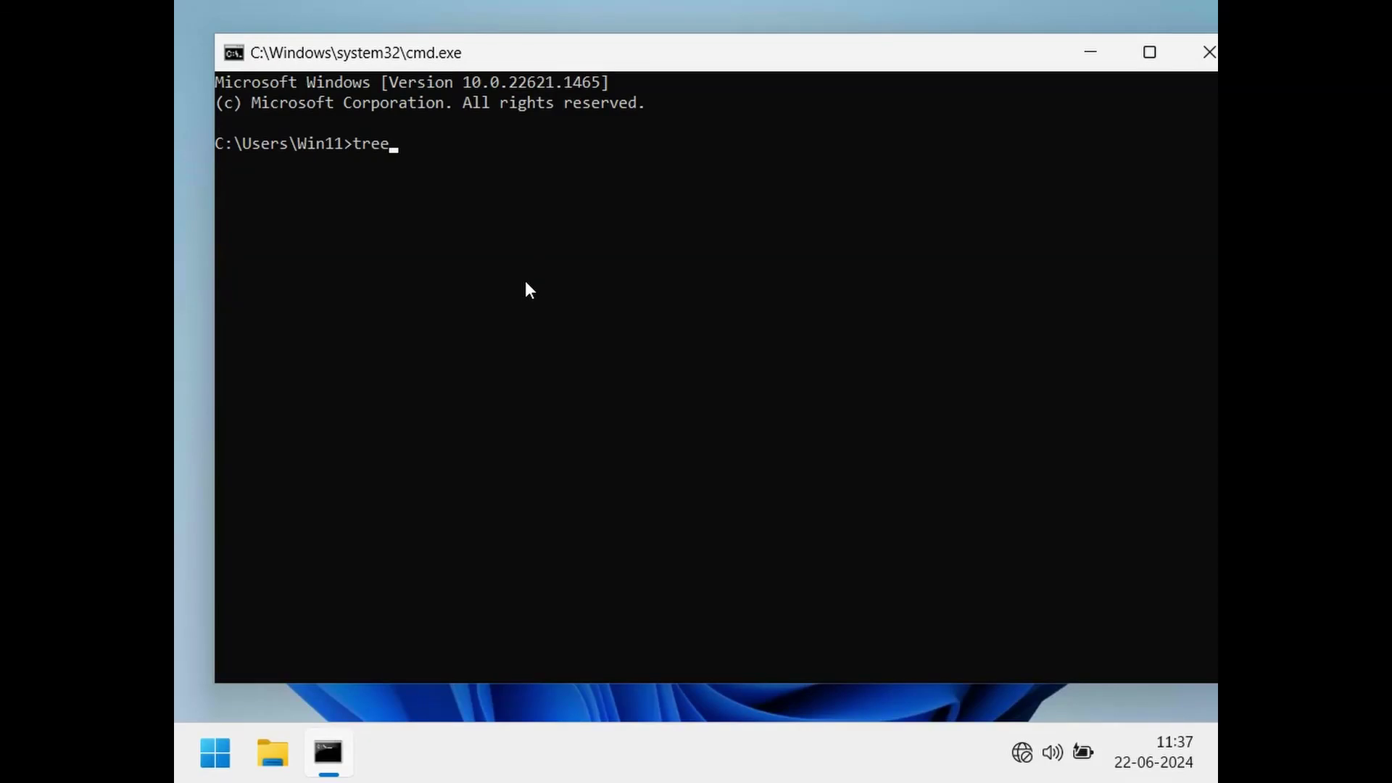
pyautogui.press('Return')
pyautogui.click(475, 326)
pyautogui.press('Escape')
# - Move up to C:\Users and list its folder structure with tree
pyautogui.write('cd..')
pyautogui.press('Return')
pyautogui.write('tree')
pyautogui.press('Return')
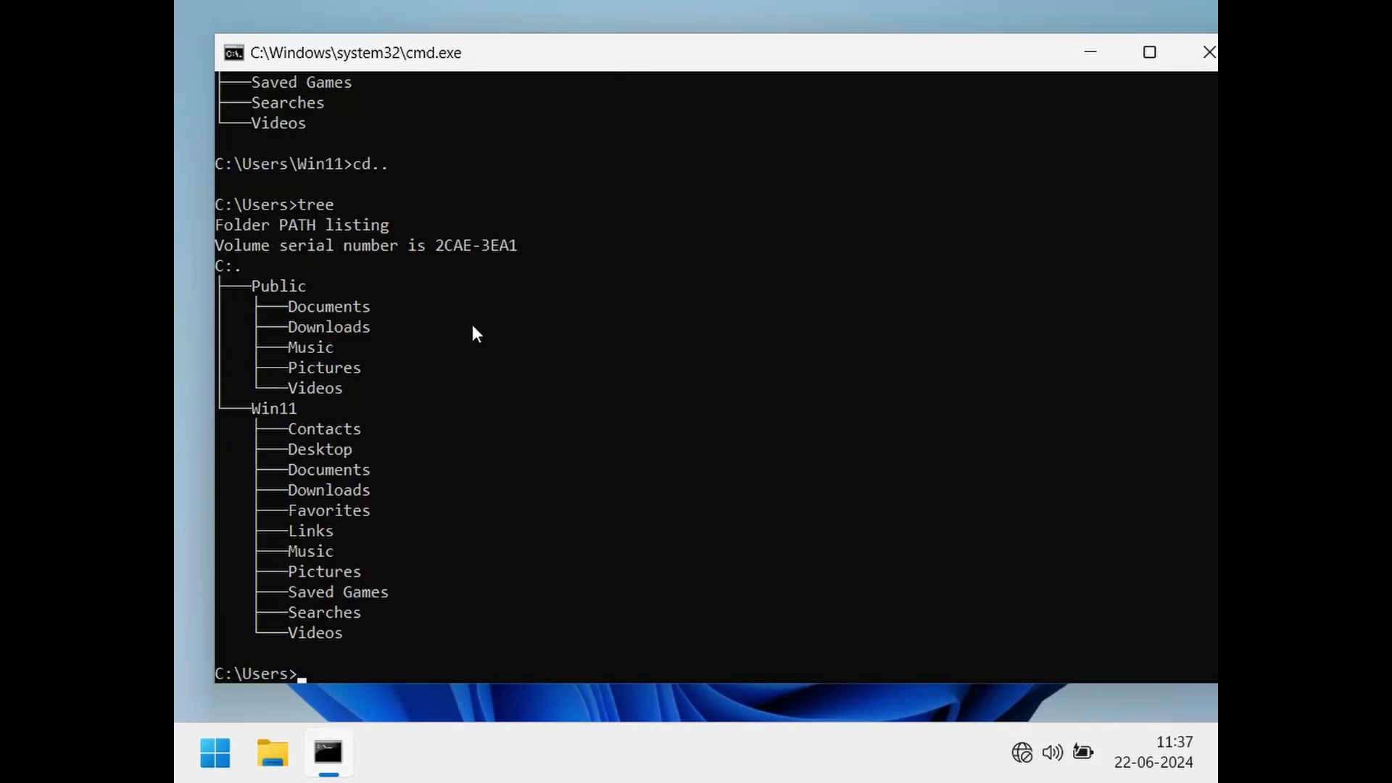
# - Move up to the C: root, run tree there, and stop the listing partway through
pyautogui.write('cd..')
pyautogui.press('Return')
pyautogui.write('tree')
pyautogui.press('Return')
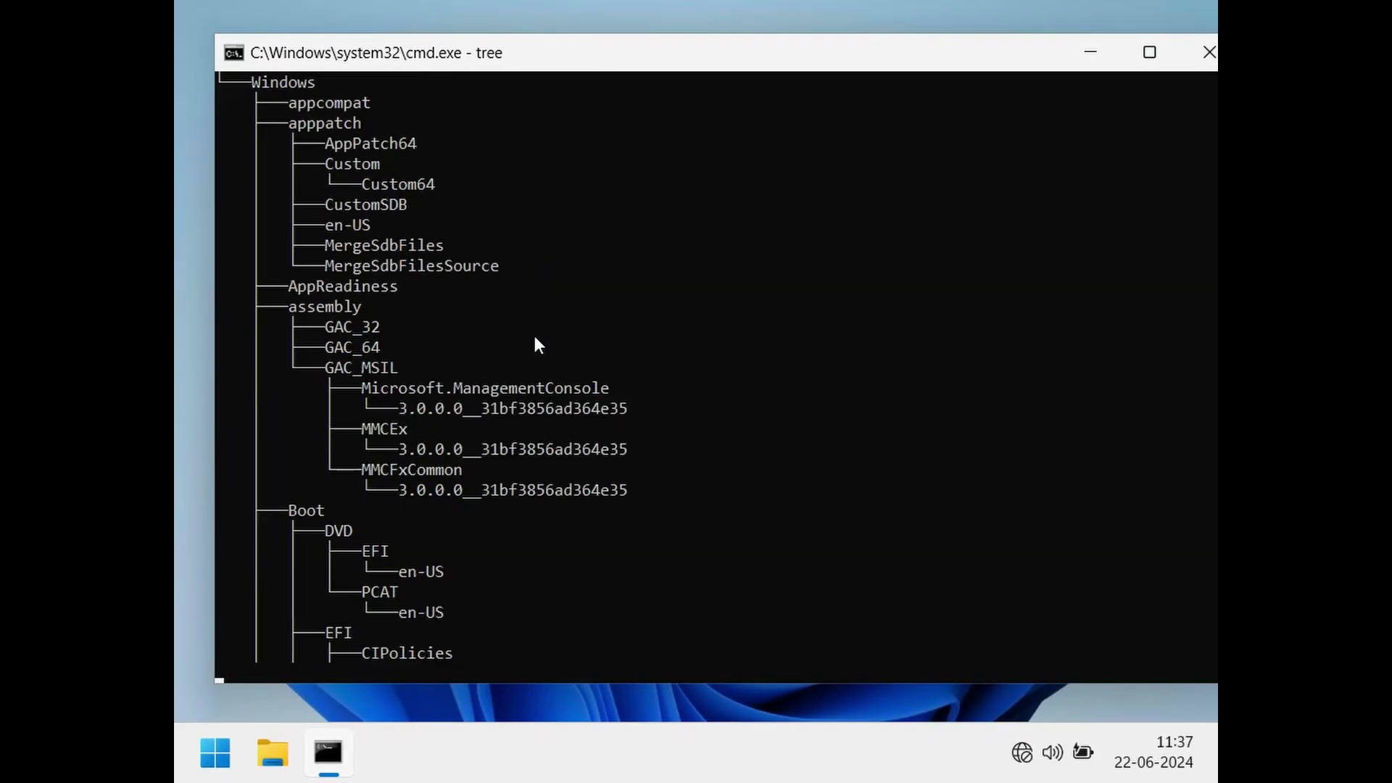
pyautogui.moveTo(449, 398); pyautogui.dragTo(500, 420)
pyautogui.press('Escape')
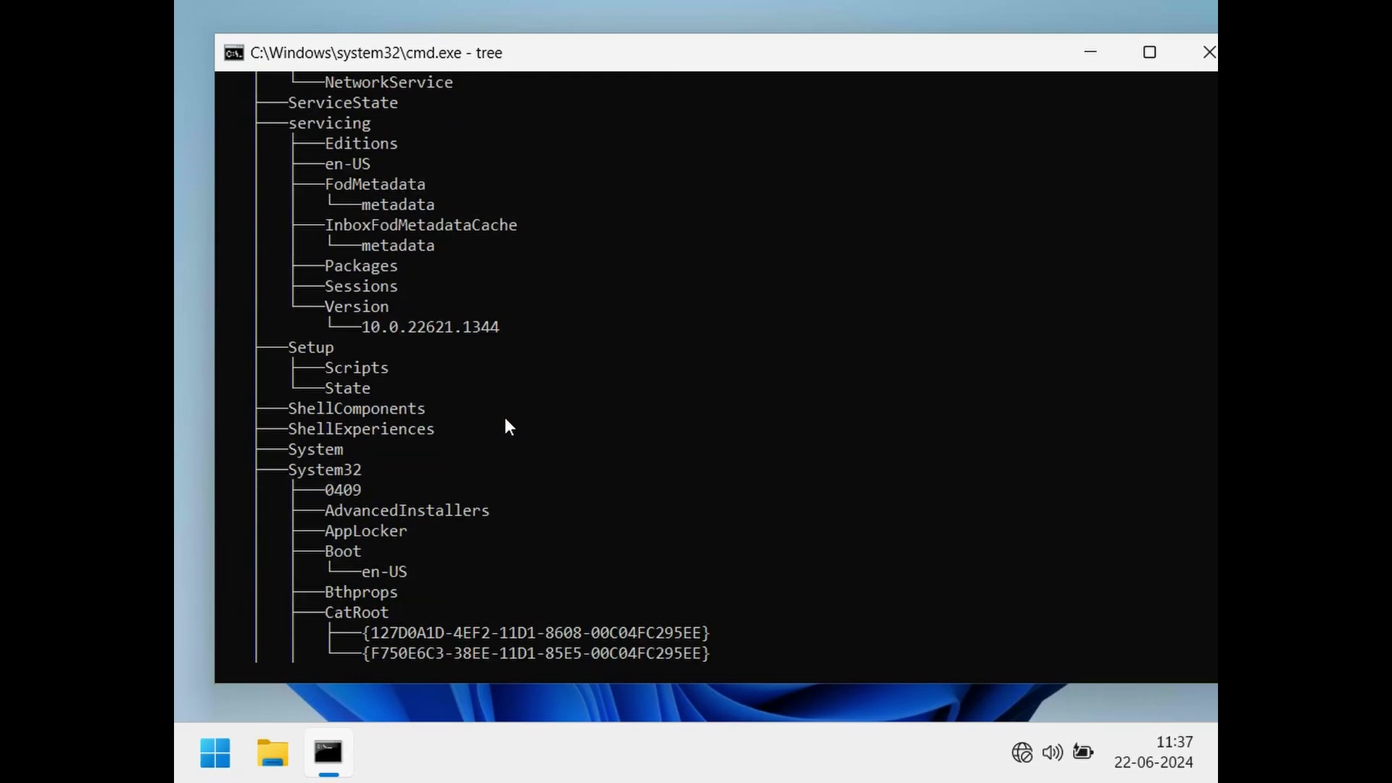
pyautogui.hotkey('ctrl', 'c')
pyautogui.moveTo(668, 450); pyautogui.dragTo(668, 535)
pyautogui.click(688, 592)
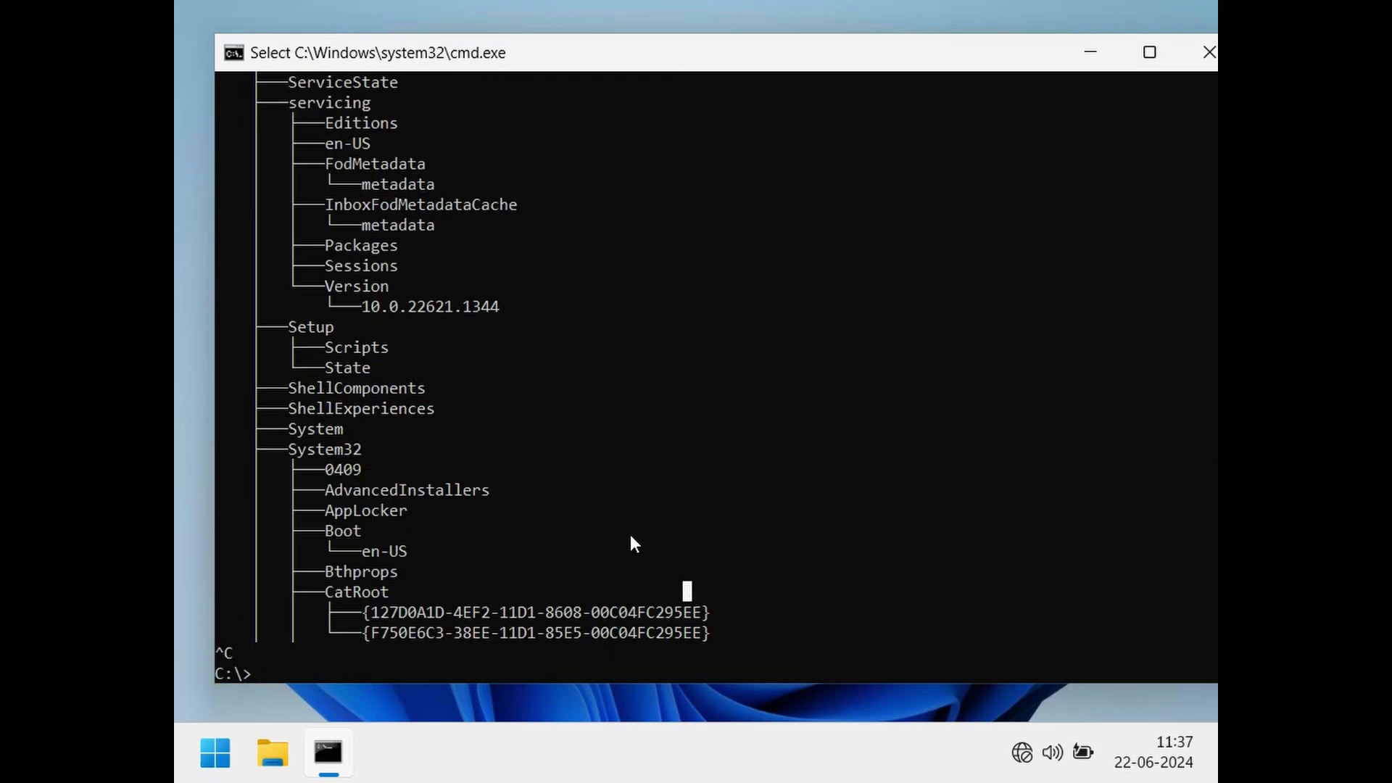
# - Change the console text colour with color a and clear the screen with cls
pyautogui.write('color a')
pyautogui.press('Return')
pyautogui.write('cls')
pyautogui.press('Return')
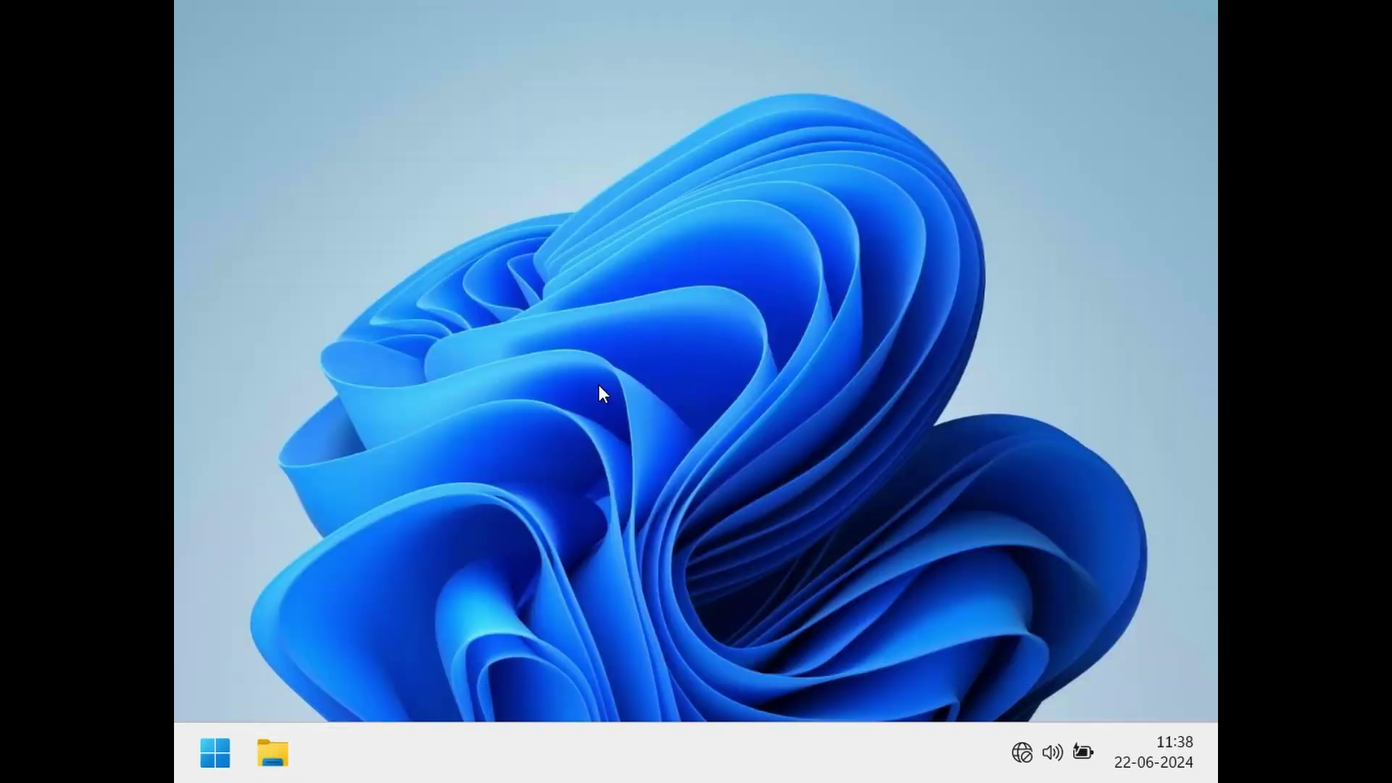
# - Open the Program Files folder on drive C: in File Explorer and select the WindowsApps folder
pyautogui.press('super+e')
pyautogui.doubleClick(624, 270)
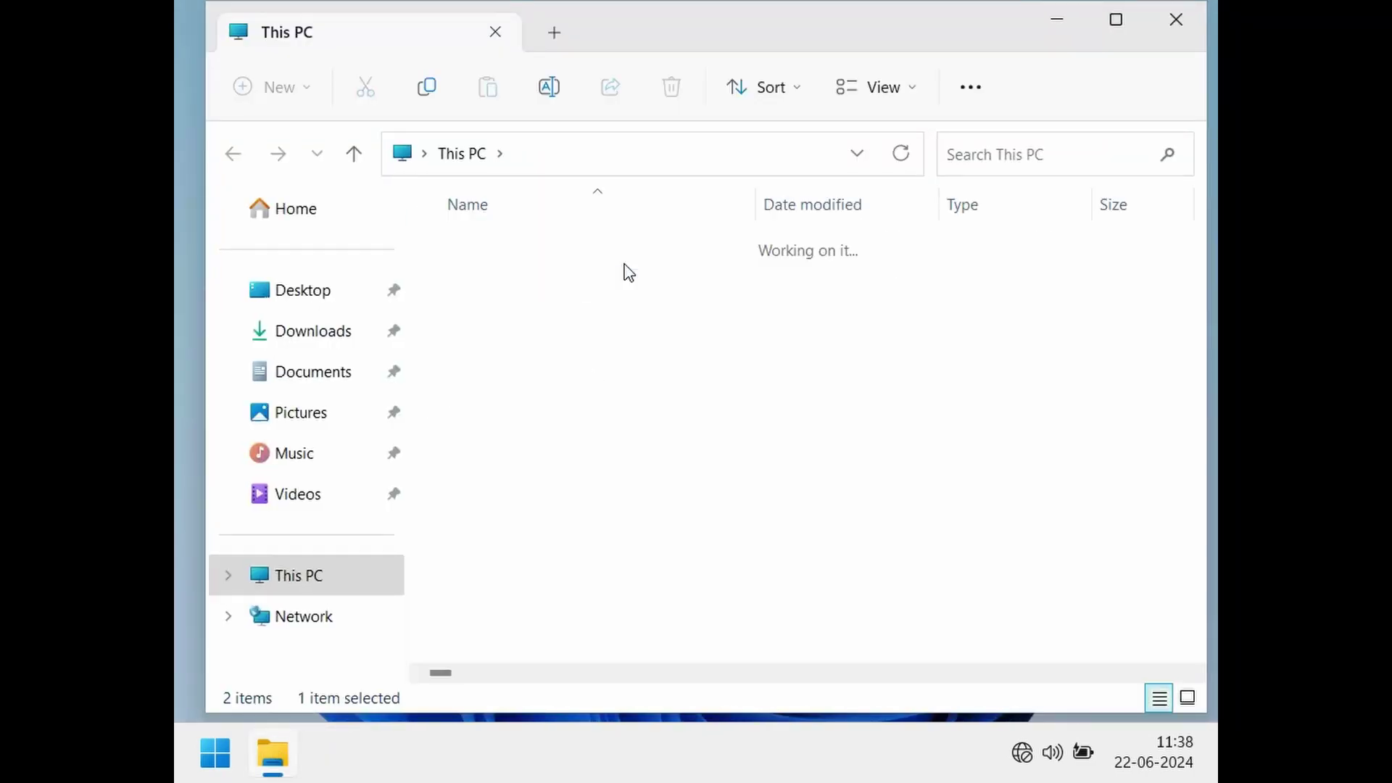
pyautogui.doubleClick(600, 290)
pyautogui.click(544, 464)
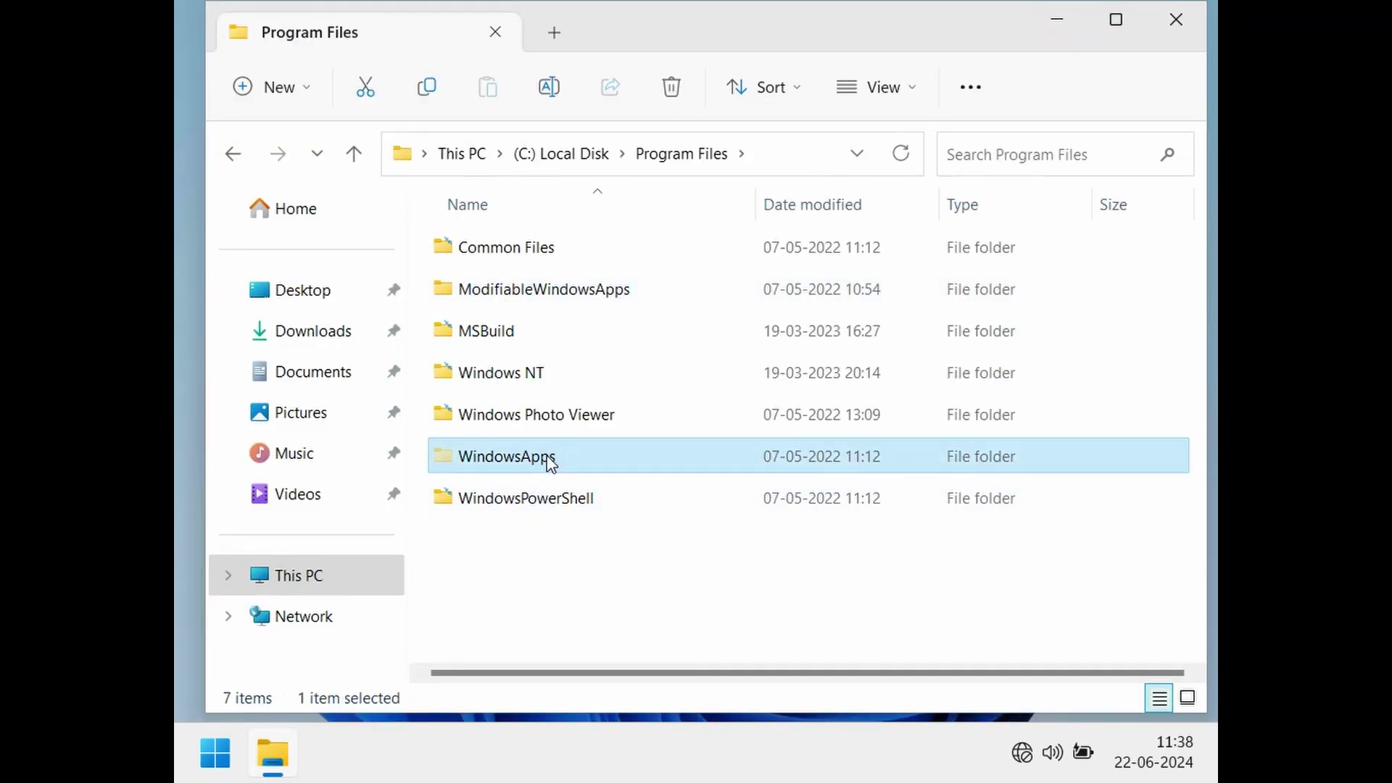
# - View the WindowsApps folder's properties, try to open the folder, and open its advanced security settings
pyautogui.hotkey('alt', 'Return')
pyautogui.click(965, 129)
pyautogui.doubleClick(597, 460)
pyautogui.click(737, 413)
pyautogui.click(596, 357)
pyautogui.click(957, 587)
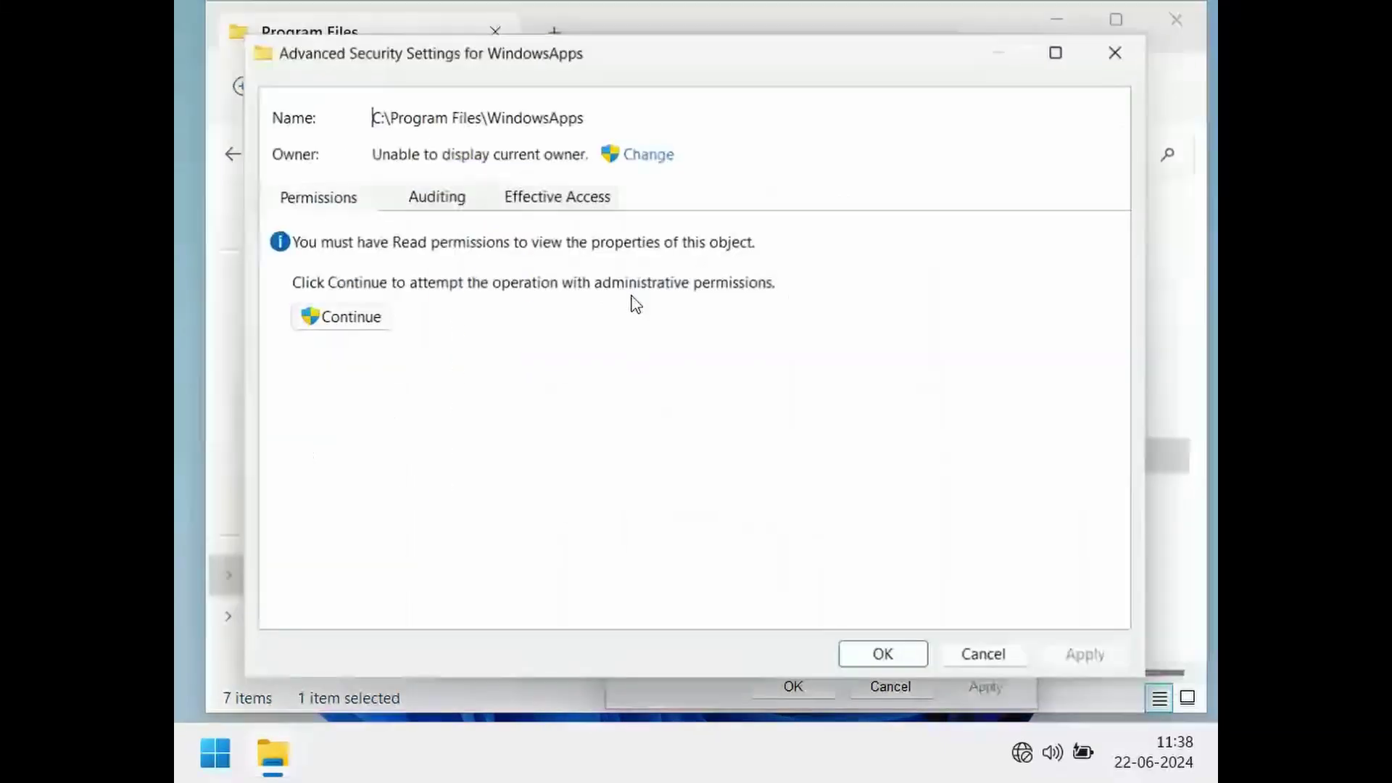
# - Set the owner of the WindowsApps folder to the Win11 account and close the open security dialogs
pyautogui.click(649, 152)
pyautogui.write('W')
pyautogui.press('Return')
pyautogui.click(899, 666)
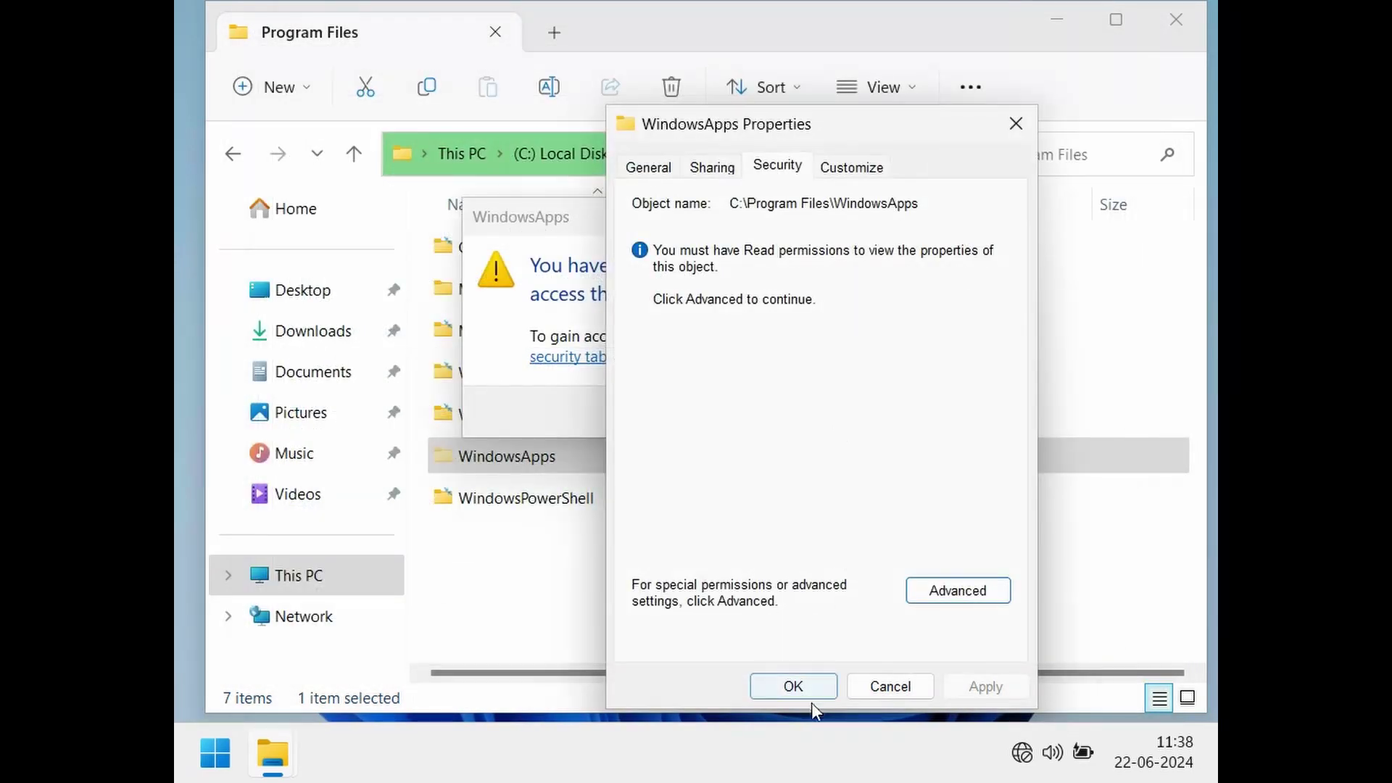
pyautogui.click(808, 692)
pyautogui.click(848, 406)
# - Reopen the advanced security settings for WindowsApps and check its auditing and SYSTEM permission entries
pyautogui.hotkey('alt', 'Return')
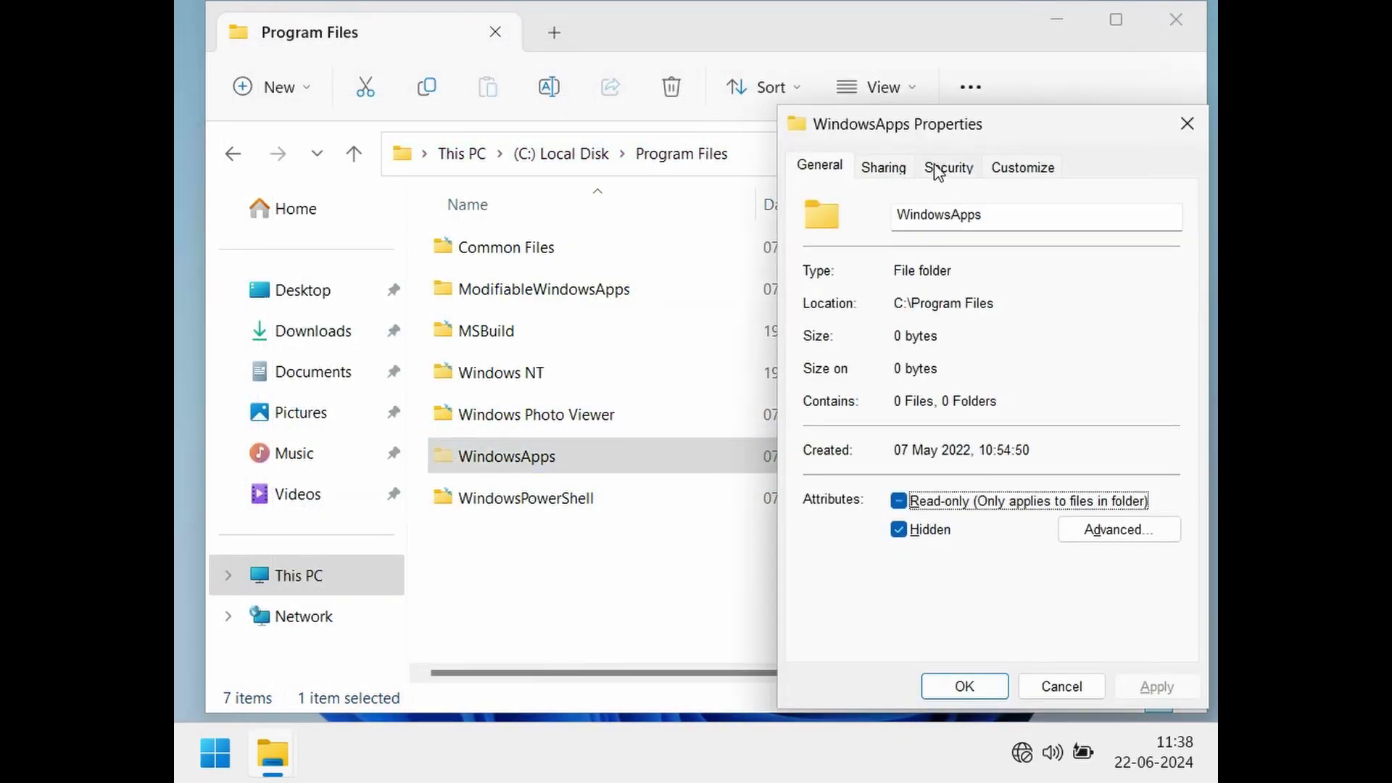
pyautogui.click(943, 169)
pyautogui.click(1129, 591)
pyautogui.click(348, 404)
pyautogui.click(456, 197)
pyautogui.click(359, 203)
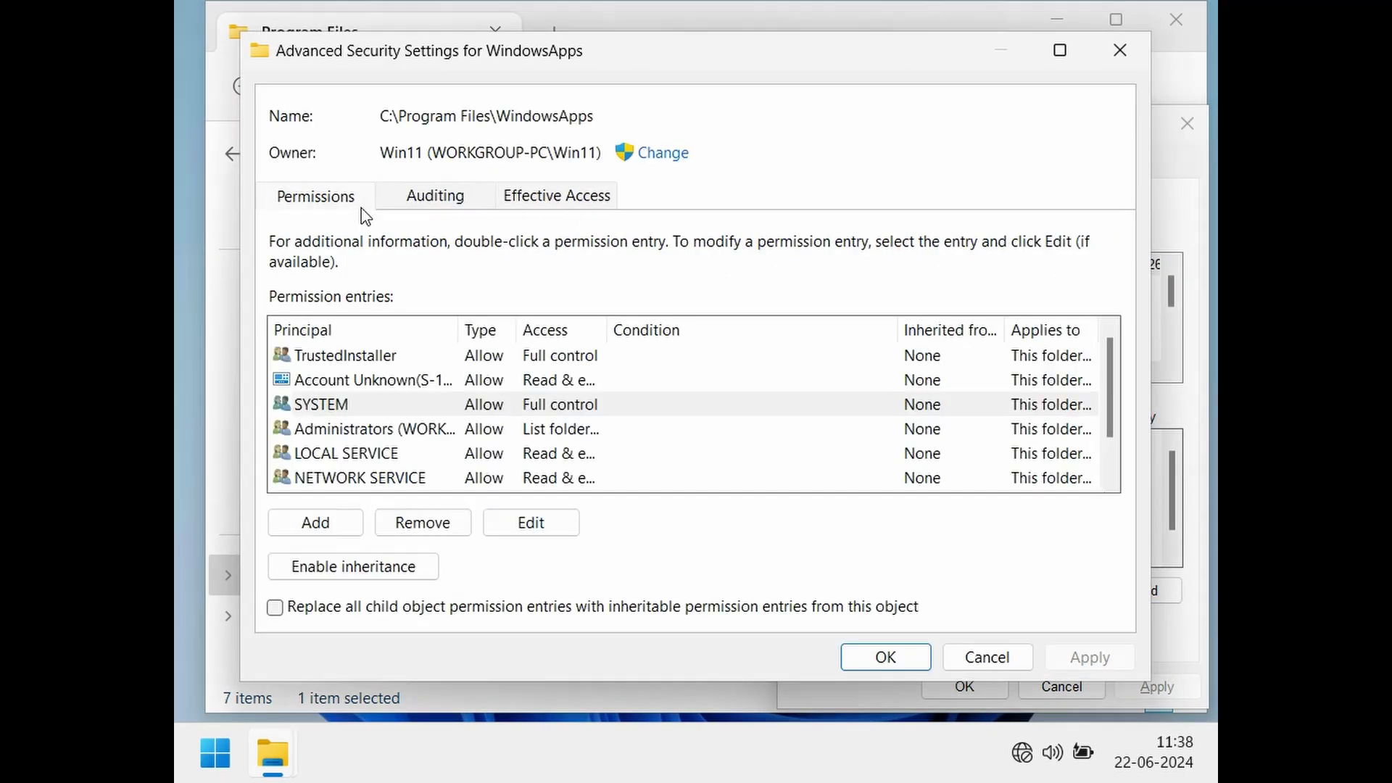
pyautogui.click(493, 530)
pyautogui.press('Escape')
# - Examine the Users permission entry for WindowsApps, and close the security settings and folder properties
pyautogui.scroll(-1, 1124, 446)
pyautogui.click(507, 453)
pyautogui.click(507, 477)
pyautogui.click(529, 523)
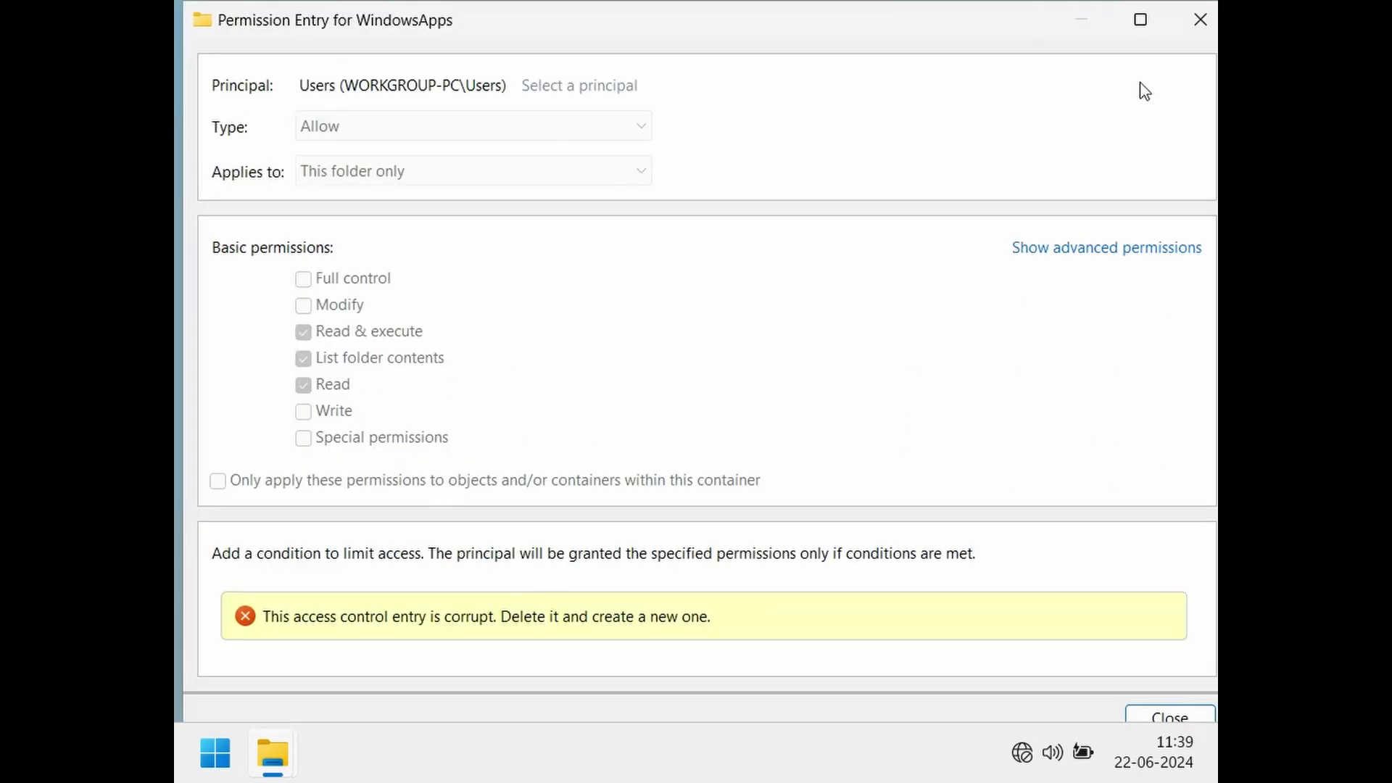
pyautogui.click(1210, 20)
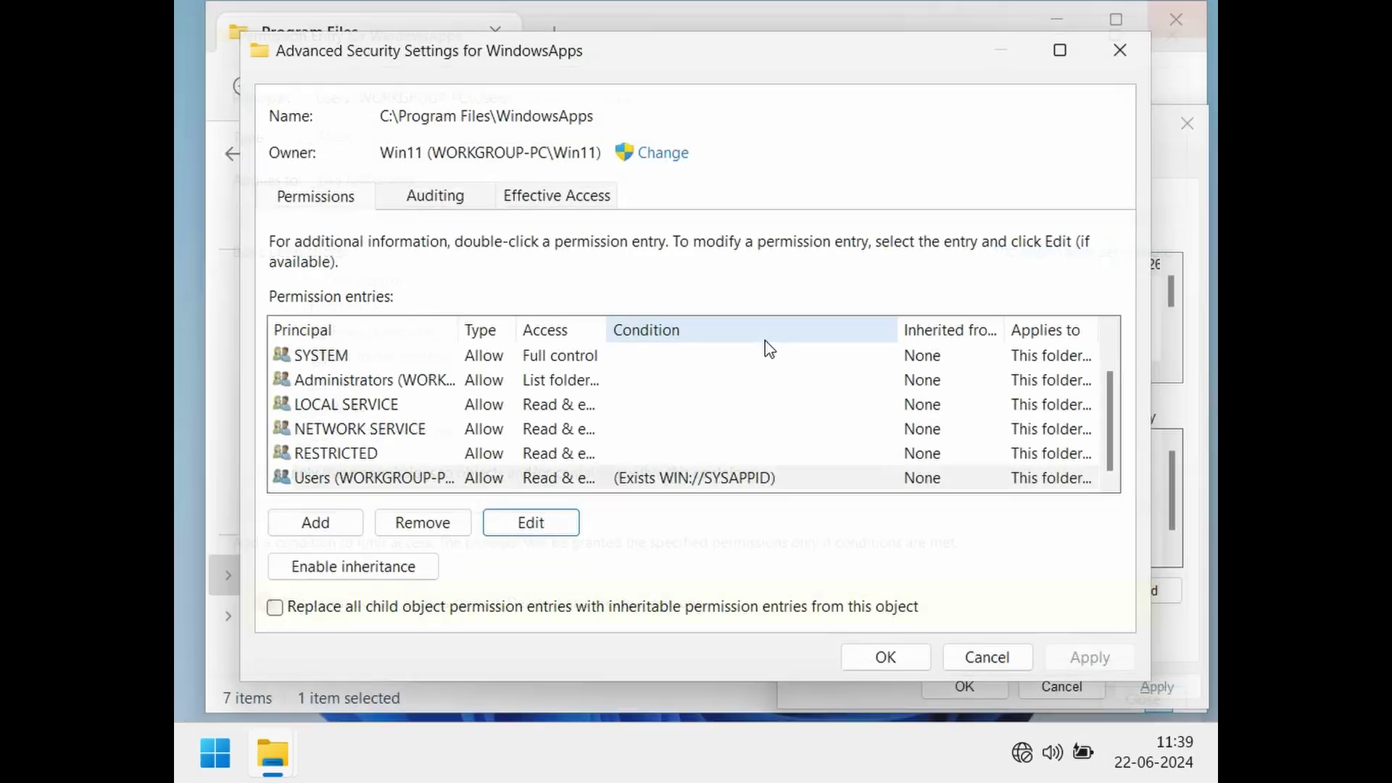
pyautogui.click(898, 661)
pyautogui.click(940, 679)
# - Open the WindowsApps folder, go back to Program Files, and view the properties of WindowsApps
pyautogui.doubleClick(702, 444)
pyautogui.click(745, 413)
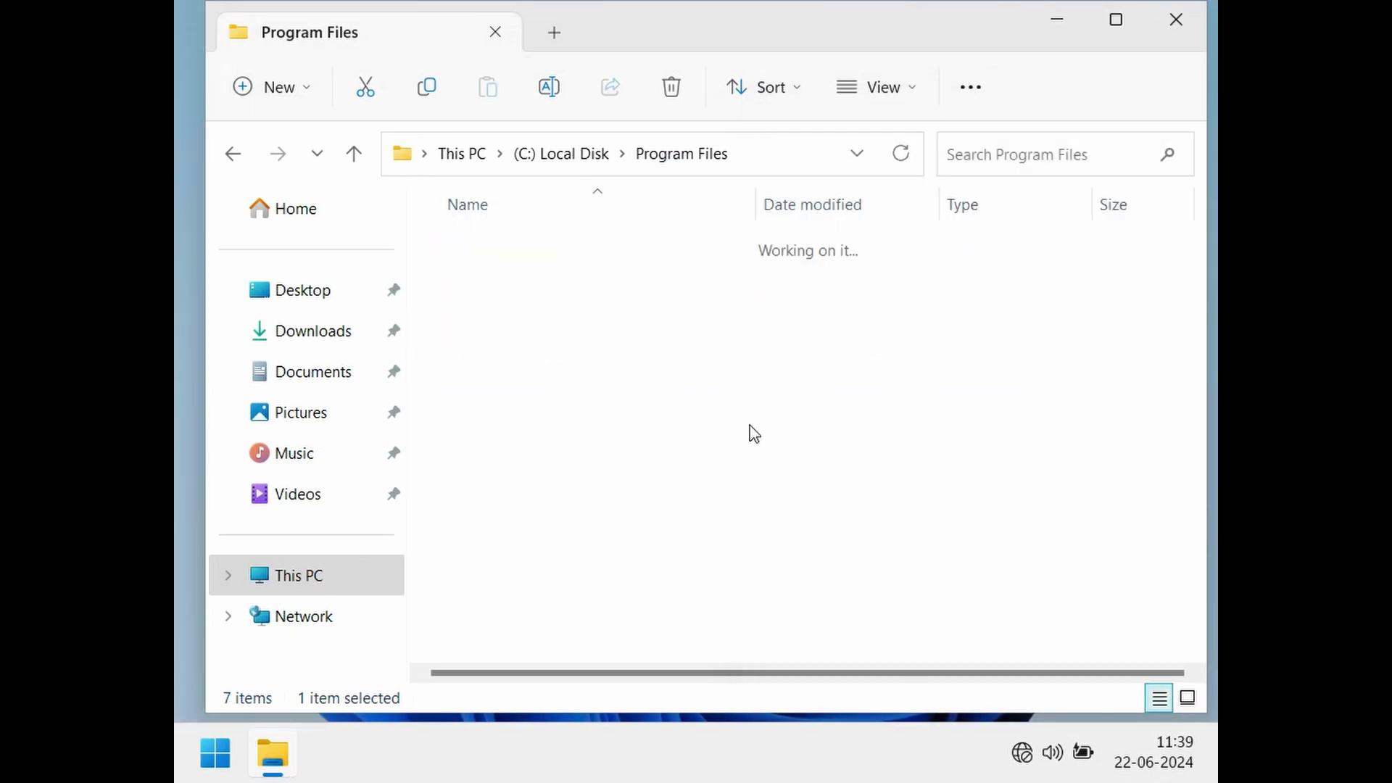
pyautogui.hotkey('alt', 'Left')
pyautogui.hotkey('alt', 'Return')
pyautogui.click(1007, 121)
# - Select all folders in Program Files and view their combined properties
pyautogui.hotkey('ctrl', 'a')
pyautogui.hotkey('alt', 'Return')
pyautogui.click(972, 152)
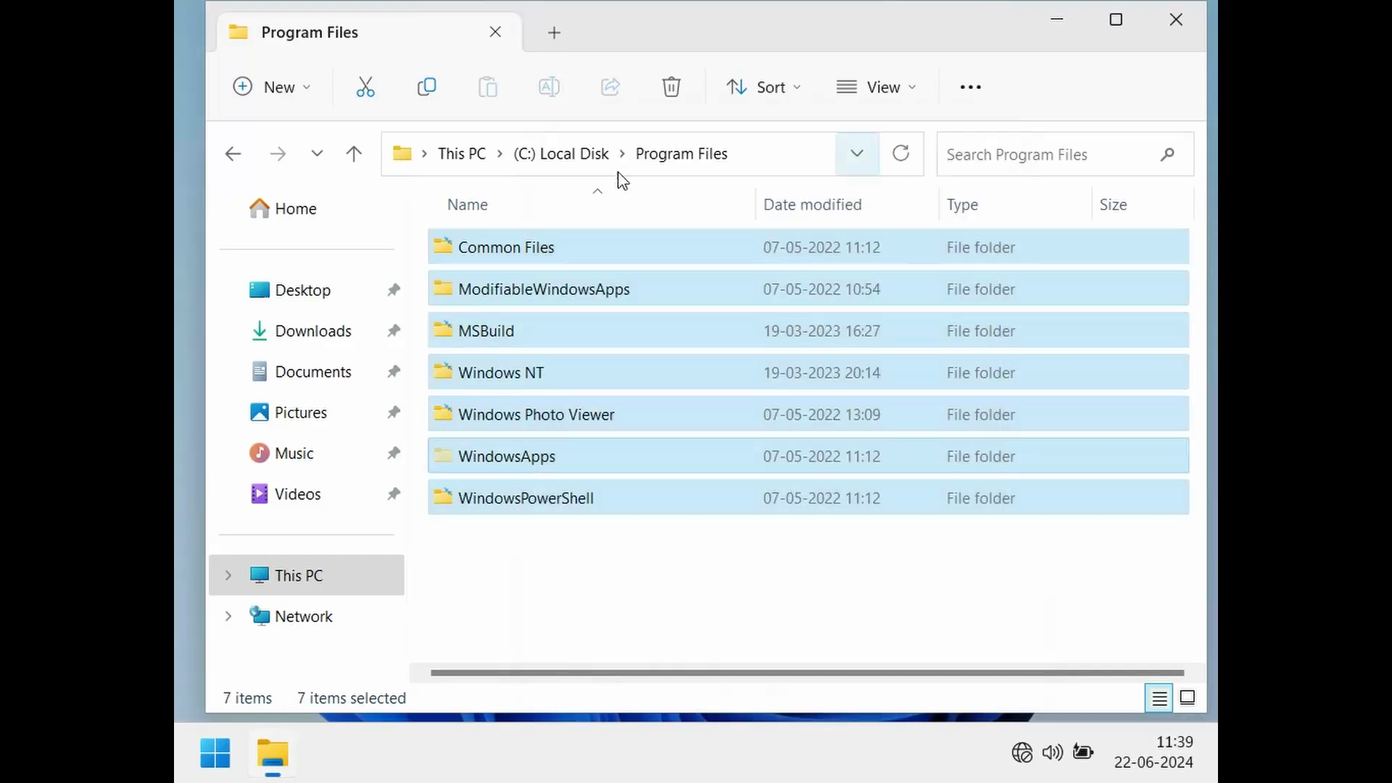
# - Return to the root of drive C: and check the sizes of the Program Files (x86) and ProgramData folders
pyautogui.click(562, 153)
pyautogui.click(575, 342)
pyautogui.hotkey('alt', 'Return')
pyautogui.click(988, 124)
pyautogui.click(520, 382)
pyautogui.hotkey('alt', 'Return')
pyautogui.click(933, 123)
# - Check the sizes of the Users and Windows folders on drive C: in their properties
pyautogui.click(521, 457)
pyautogui.hotkey('alt', 'Return')
pyautogui.click(935, 122)
pyautogui.click(480, 506)
pyautogui.hotkey('alt', 'Return')
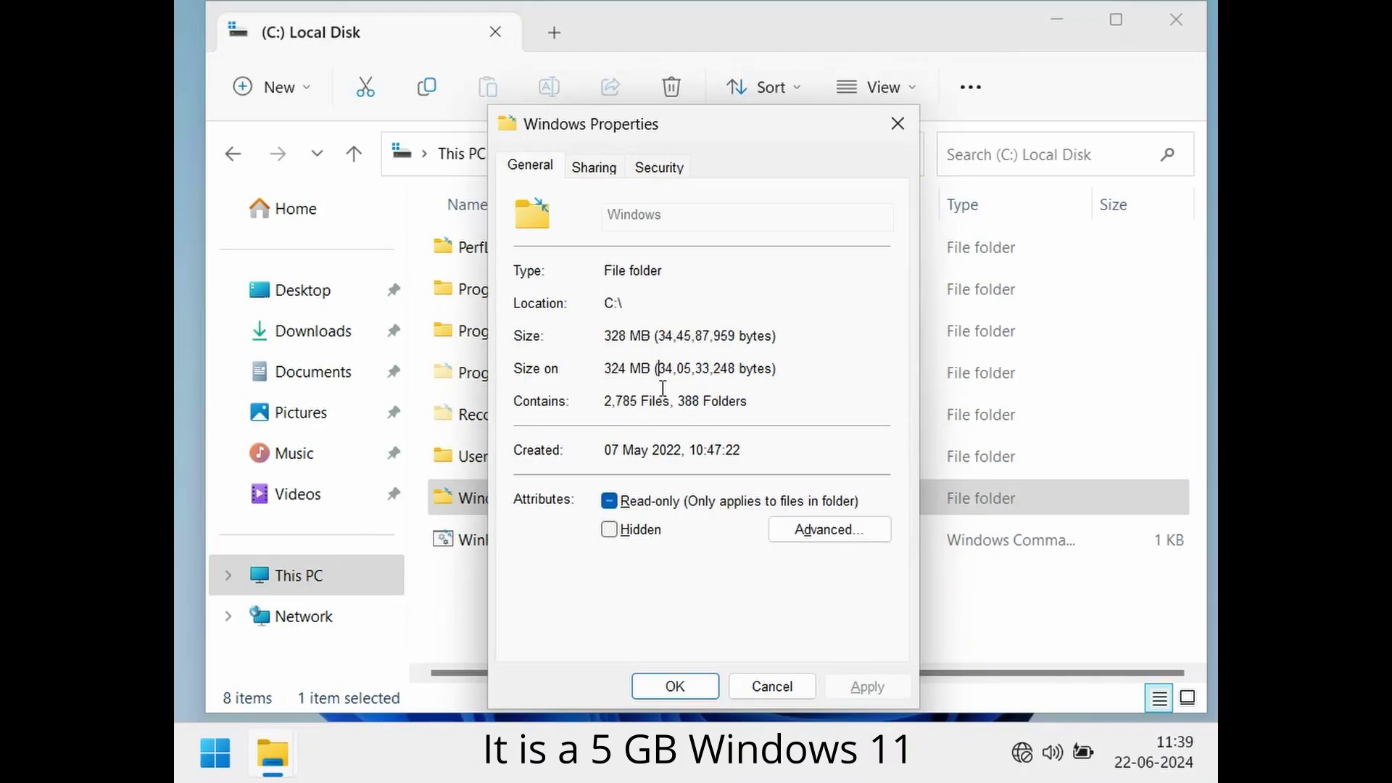
pyautogui.click(897, 138)
# - Open the Windows folder, view the properties of its System32 subfolder, and open System32
pyautogui.doubleClick(593, 493)
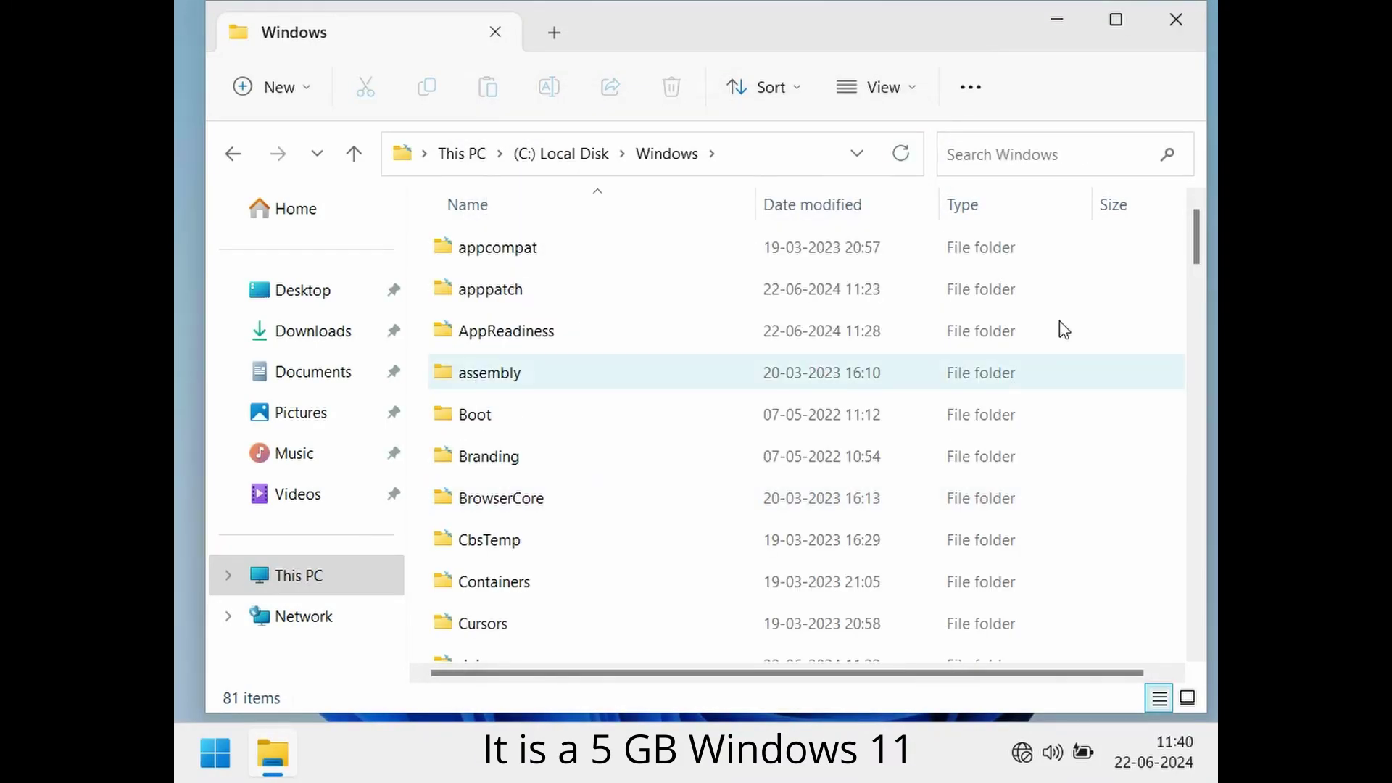
pyautogui.scroll(-3, 1196, 337)
pyautogui.scroll(-15, 1197, 337)
pyautogui.click(490, 498)
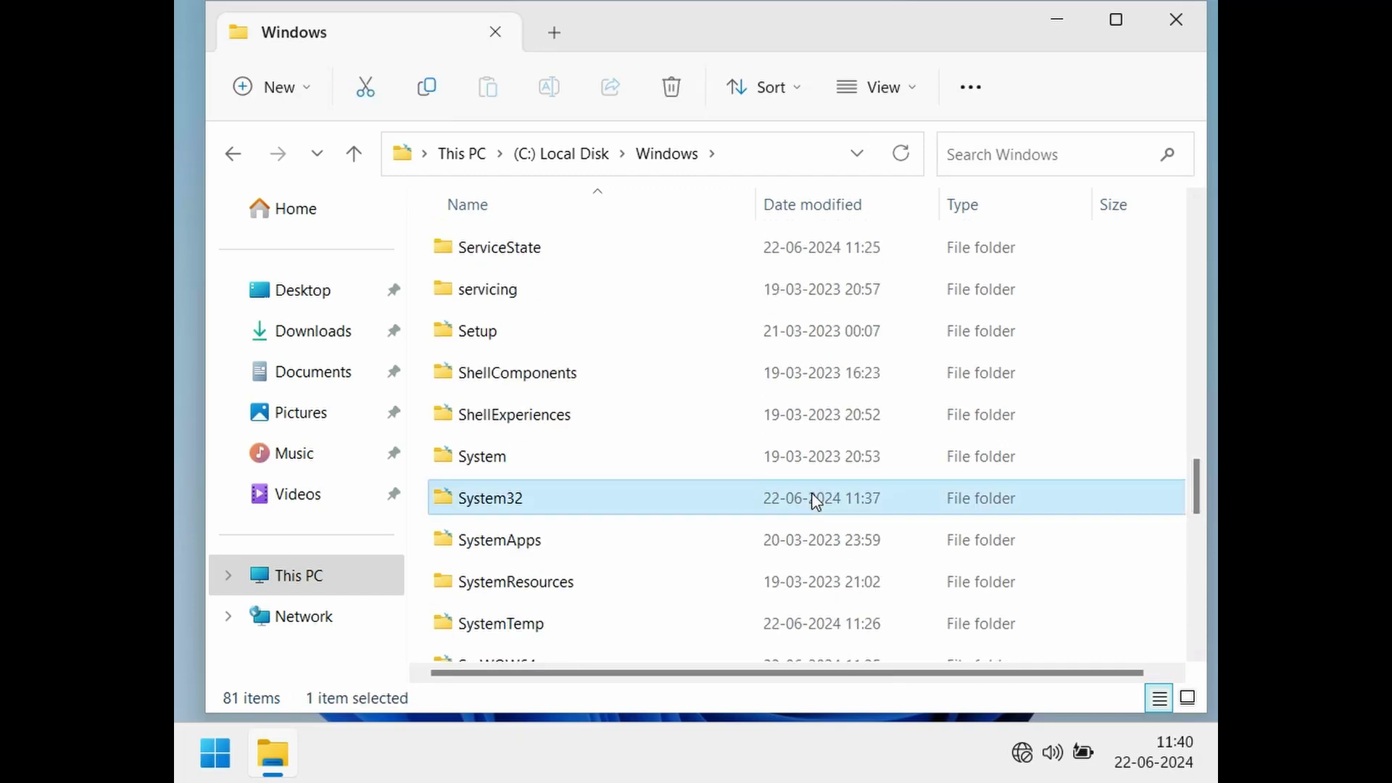
pyautogui.hotkey('alt', 'Return')
pyautogui.click(1187, 125)
pyautogui.doubleClick(681, 501)
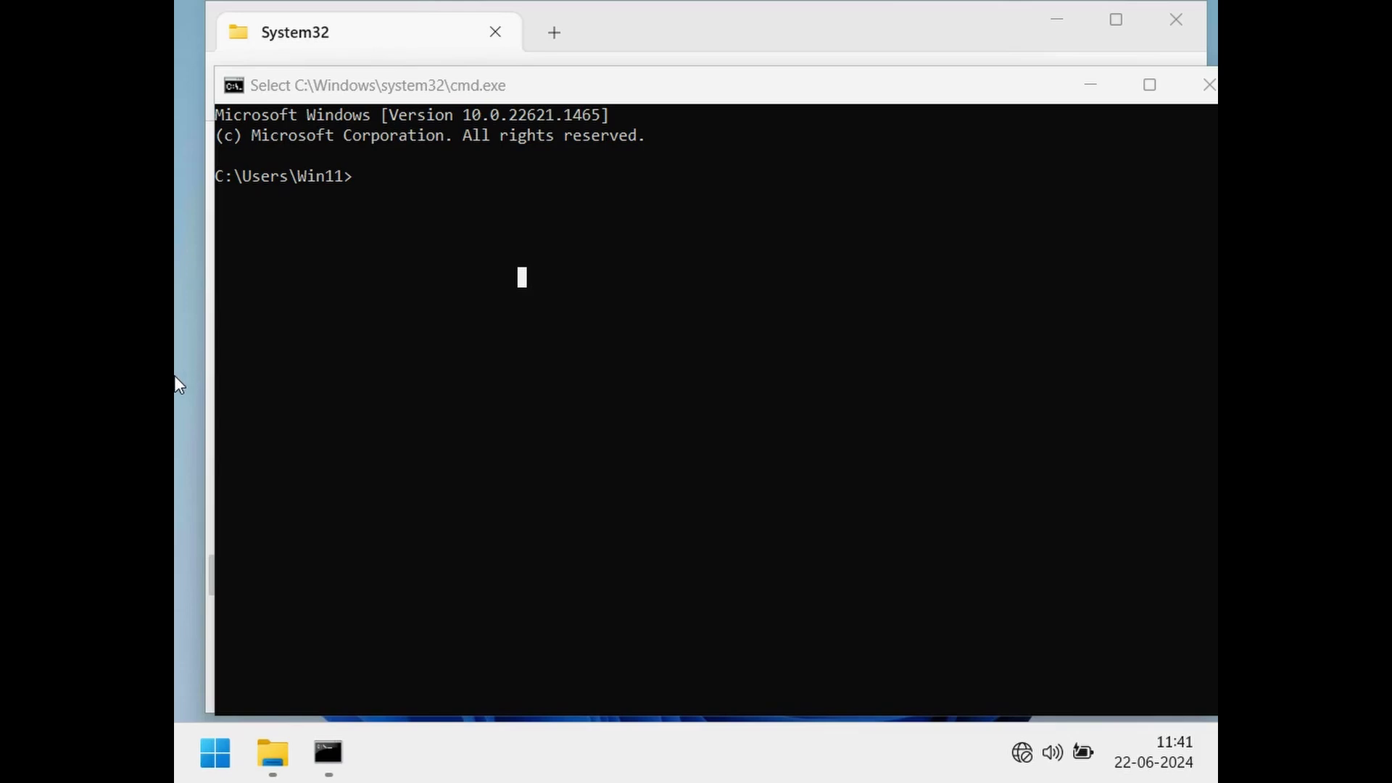
# - Move the Command Prompt window off the folder list, run notepad in it, and minimise the window
pyautogui.moveTo(503, 92); pyautogui.dragTo(386, 429)
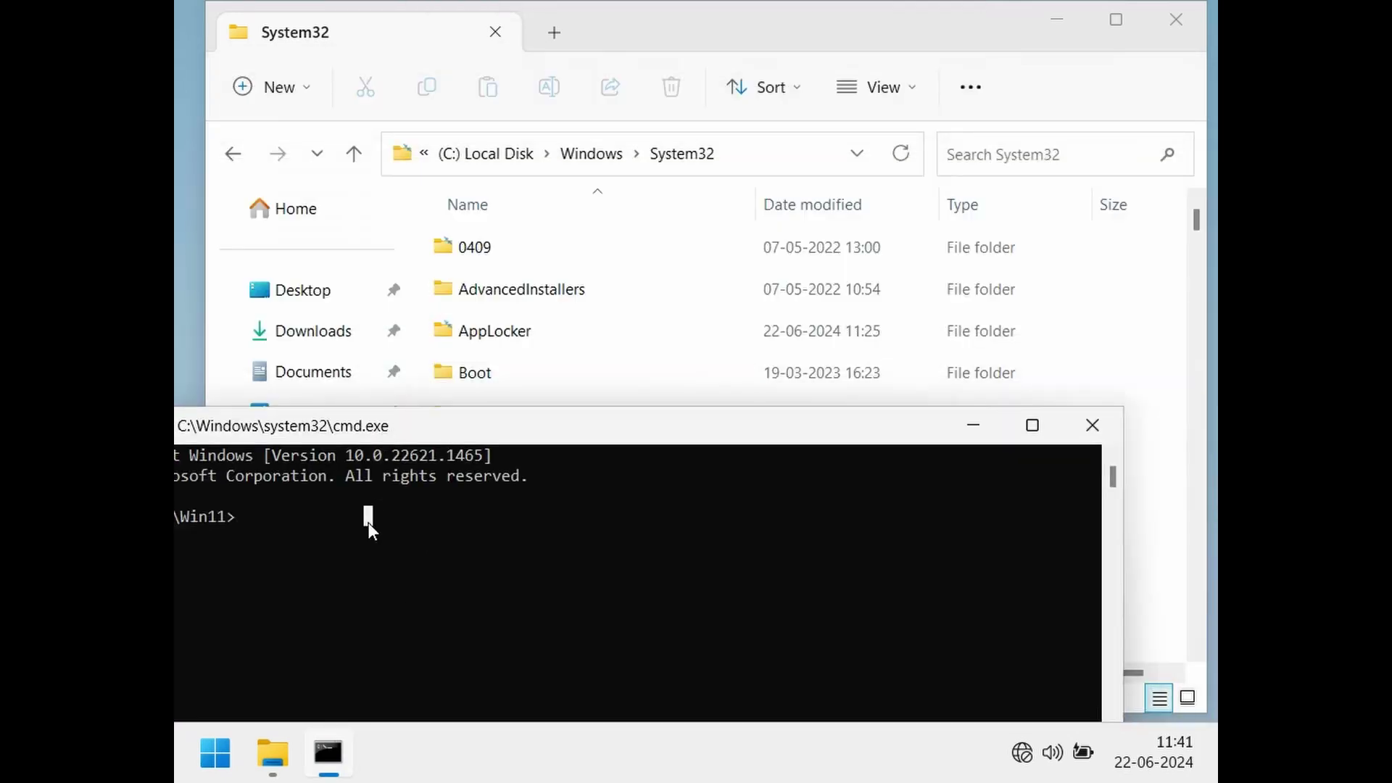
pyautogui.write('notepad')
pyautogui.press('Return')
pyautogui.click(957, 425)
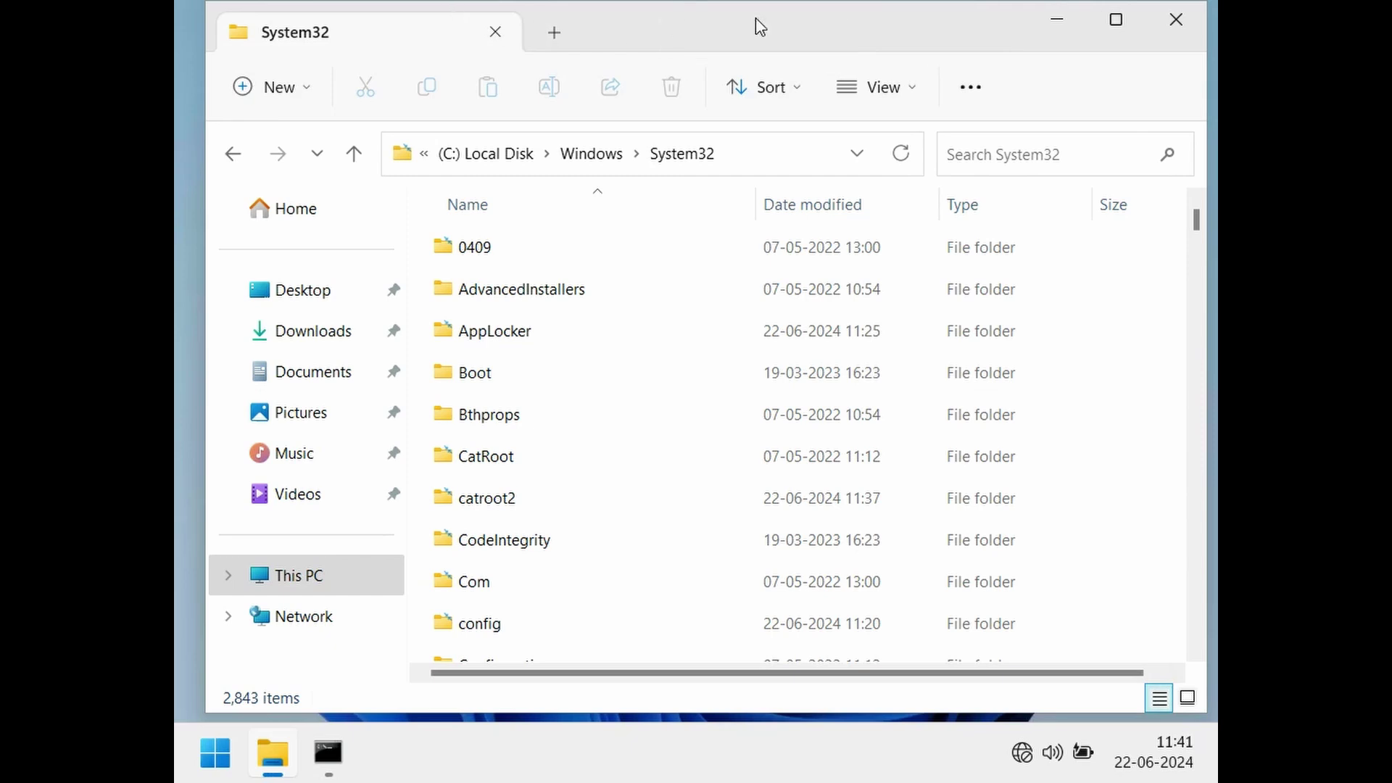
# - Show the desktop and look through its context menu
pyautogui.press('super+d')
pyautogui.rightClick(834, 138)
pyautogui.moveTo(863, 300)
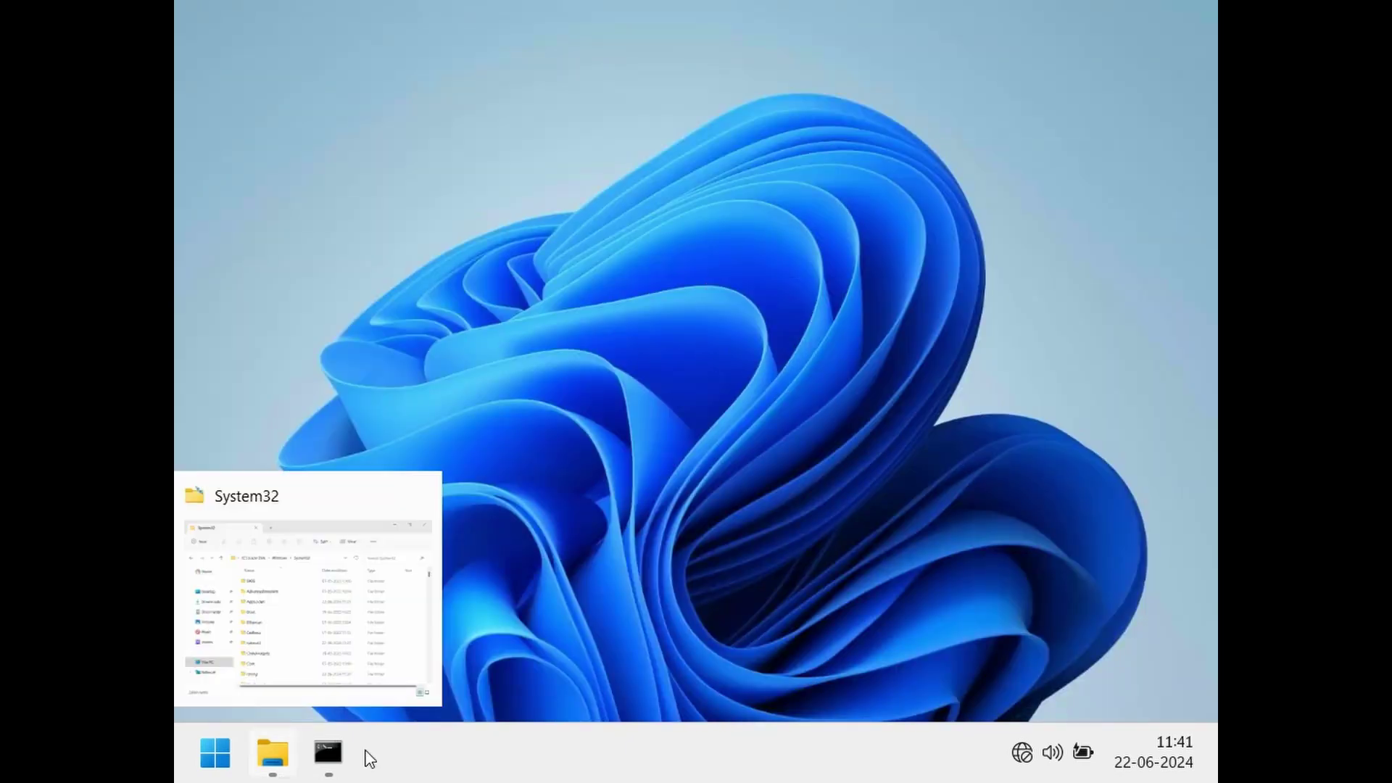
# - Restore the Command Prompt window and reposition it so the output of the notepad command can be read
pyautogui.click(328, 752)
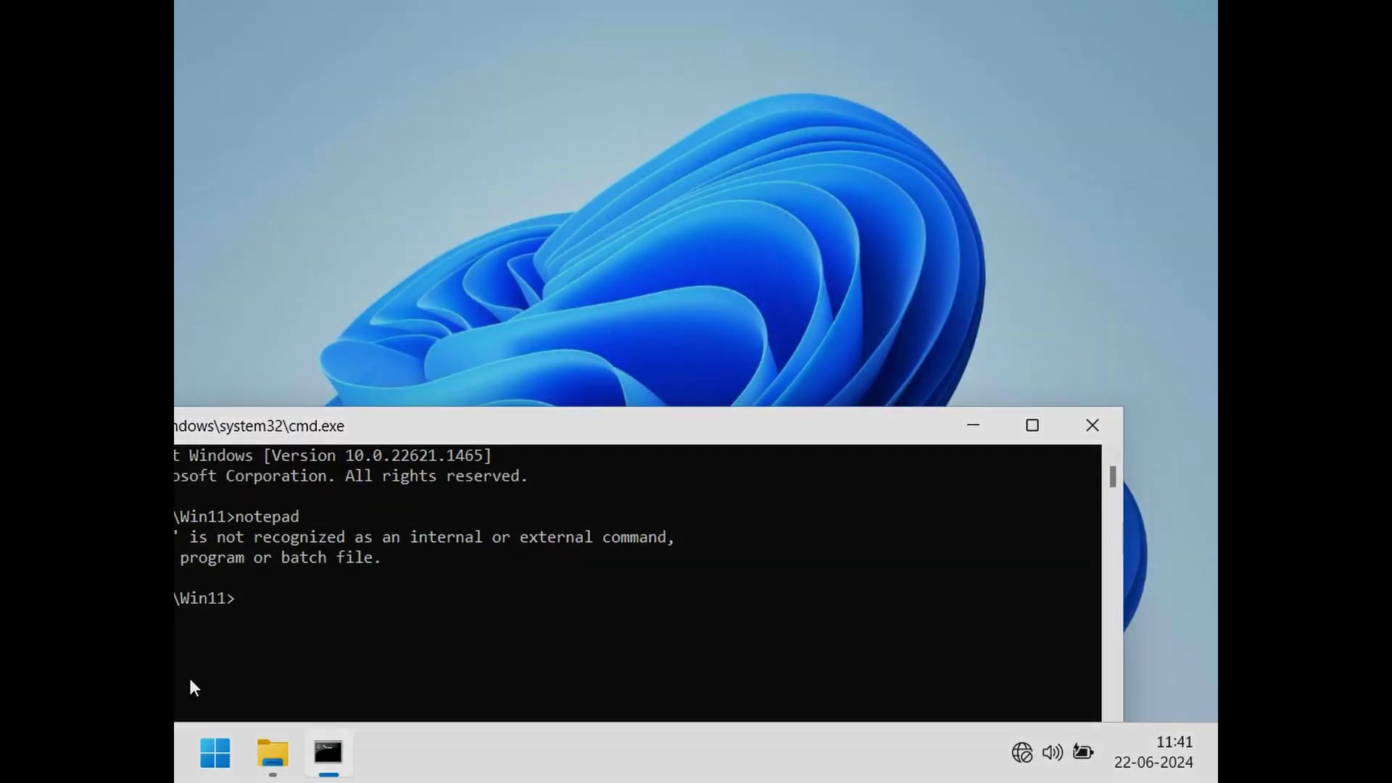
pyautogui.moveTo(357, 429); pyautogui.dragTo(522, 76)
pyautogui.click(514, 284)
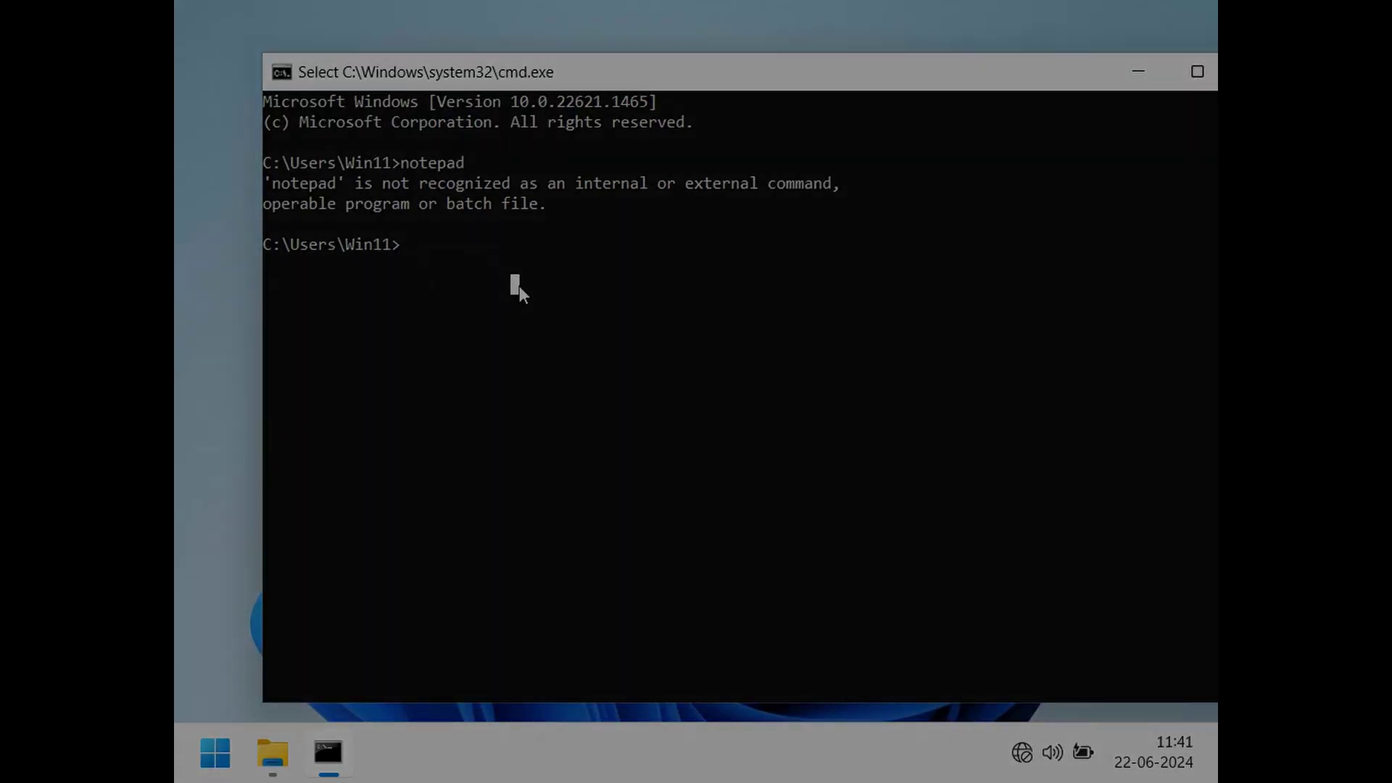